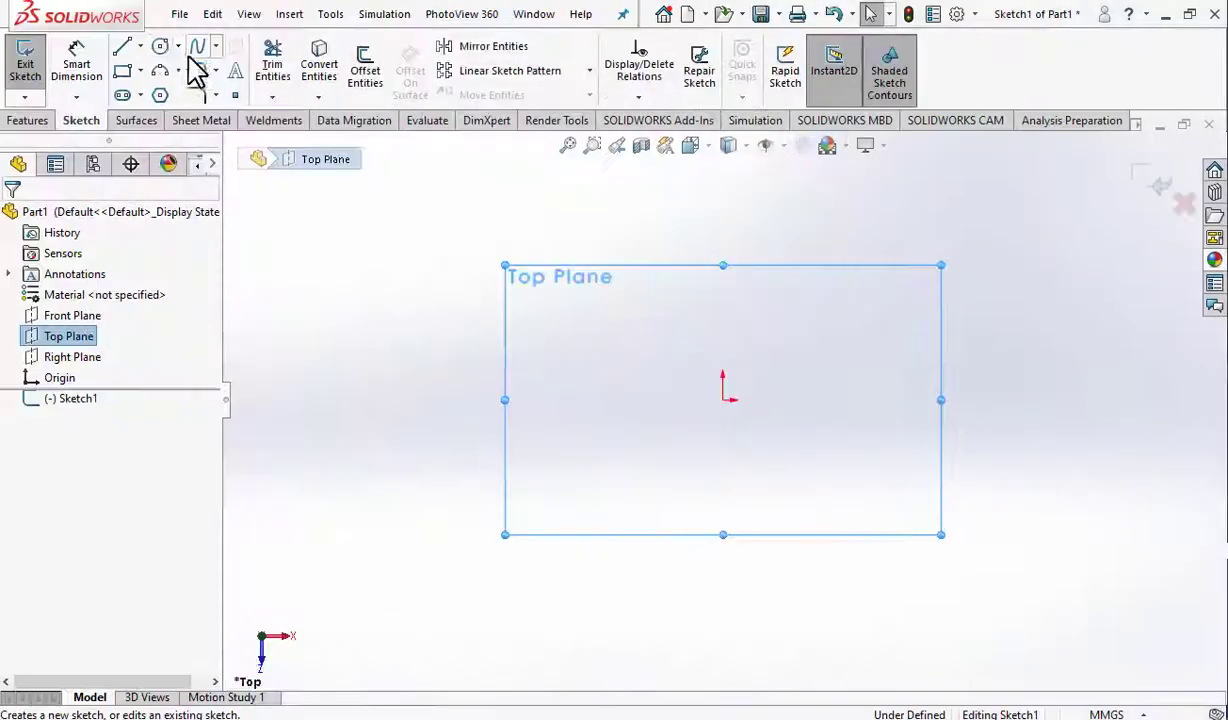
# Step: Insert the saddle top-view photo as a sketch picture and drag it onto the centreline
pyautogui.click(951, 238)
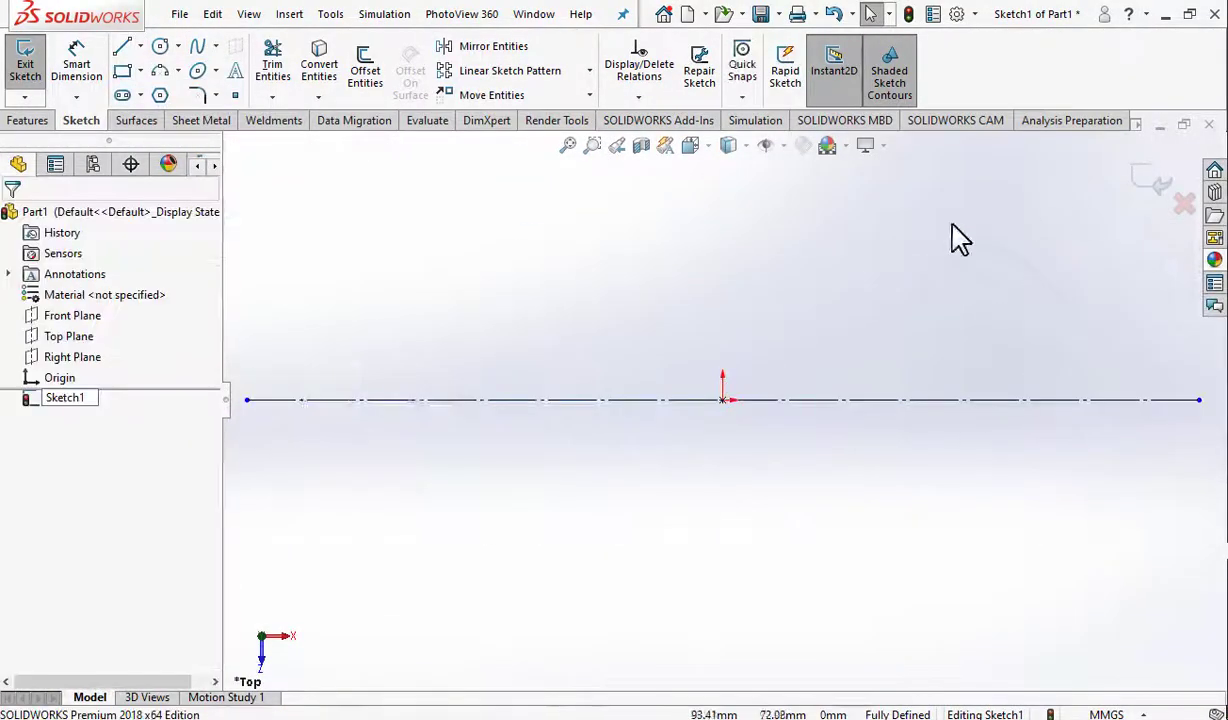
pyautogui.click(330, 14)
pyautogui.click(620, 647)
pyautogui.doubleClick(584, 356)
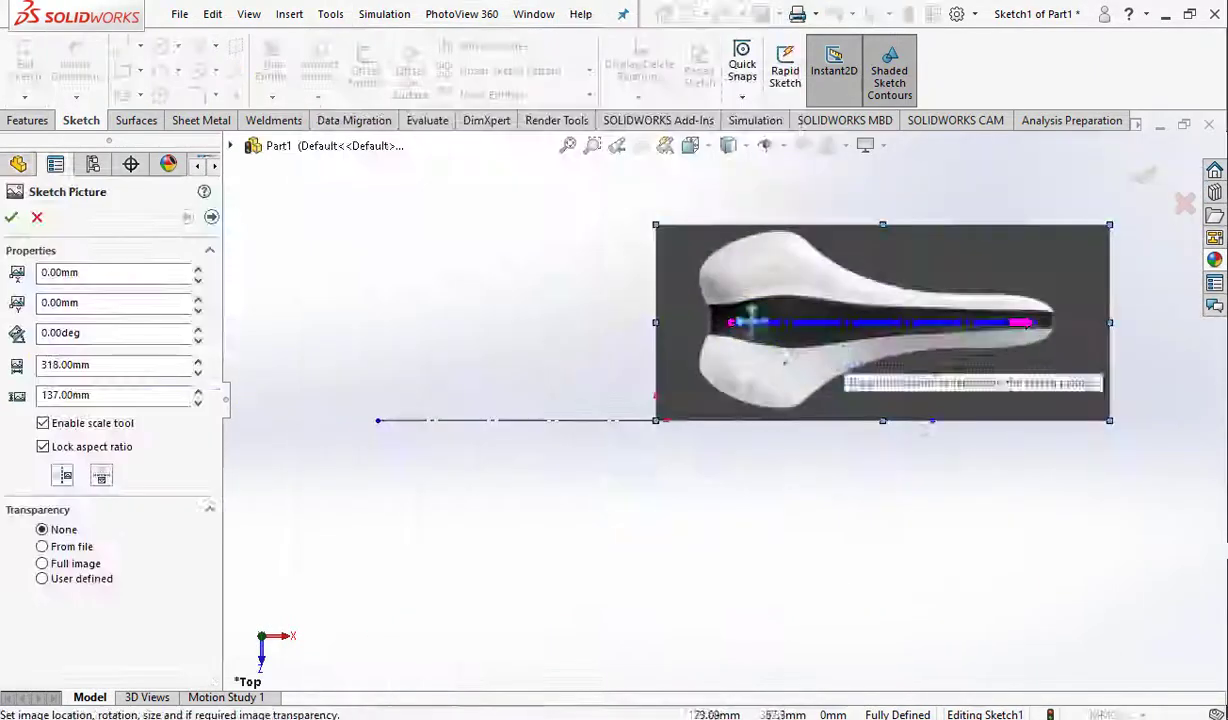
pyautogui.moveTo(801, 444); pyautogui.dragTo(735, 471)
# Step: Set the picture height to 200 mm and confirm the picture settings
pyautogui.doubleClick(88, 396)
pyautogui.write('200')
pyautogui.press('Return')
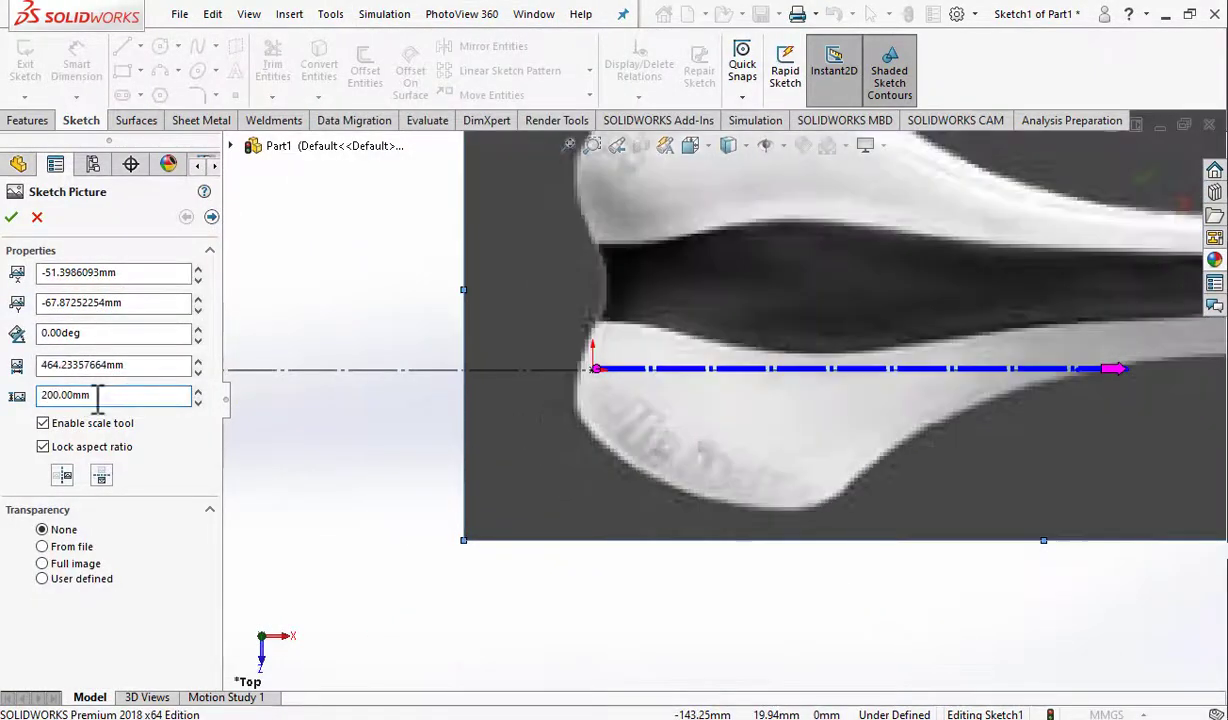
pyautogui.press('Return')
pyautogui.scroll(3, 663, 597)
pyautogui.click(55, 398)
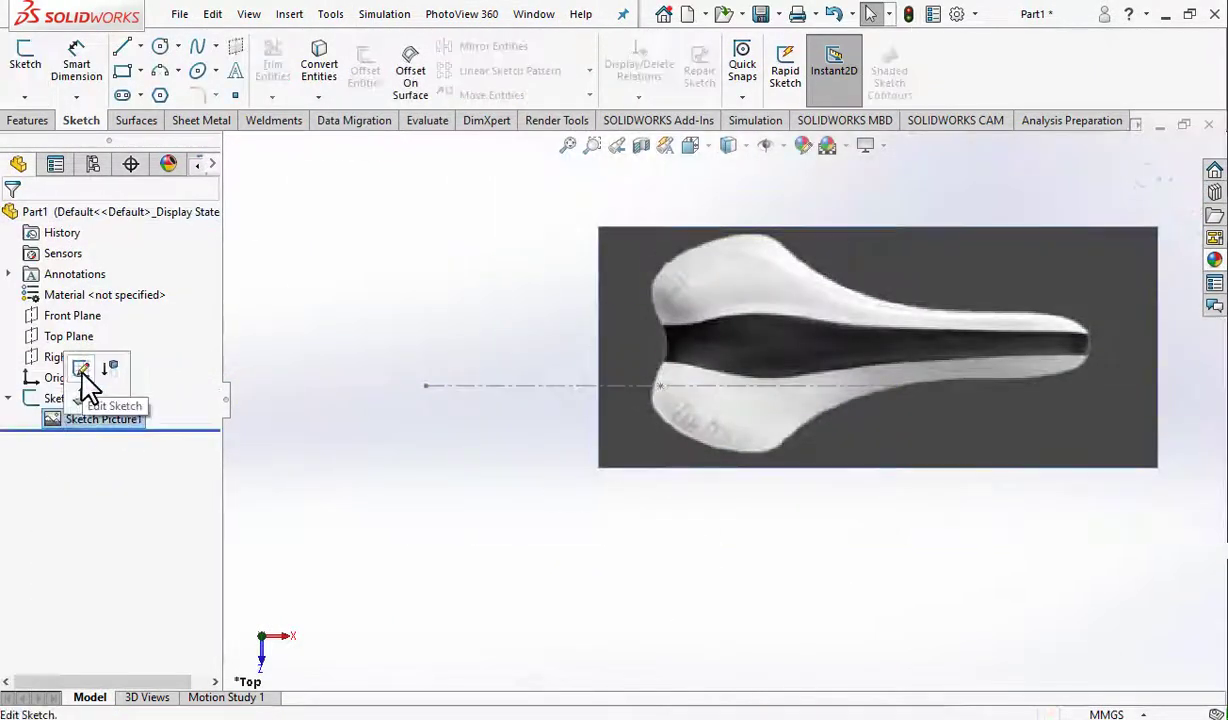
# Step: Edit Sketch1, delete the old saddle picture and insert it again
pyautogui.click(81, 369)
pyautogui.press('Return')
pyautogui.press('Delete')
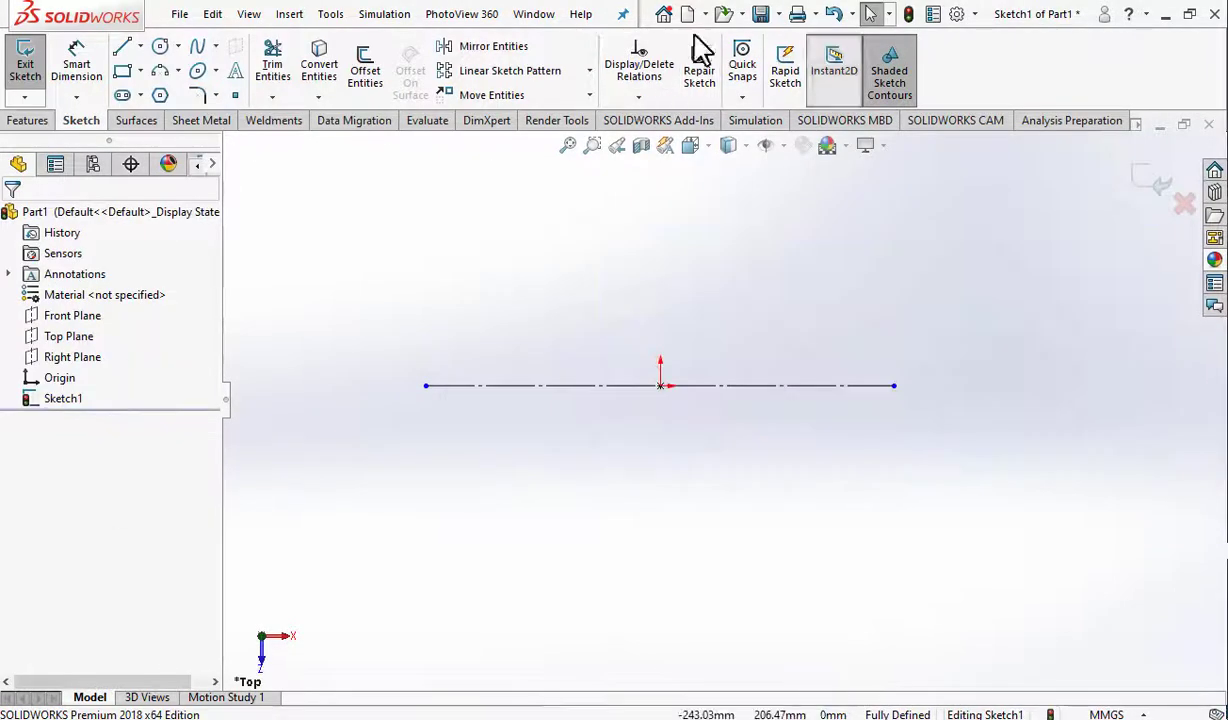
pyautogui.click(330, 14)
pyautogui.click(655, 650)
pyautogui.click(11, 217)
# Step: Draw a spline along the saddle's lower outline from the rear notch to the nose tip
pyautogui.scroll(3, 392, 520)
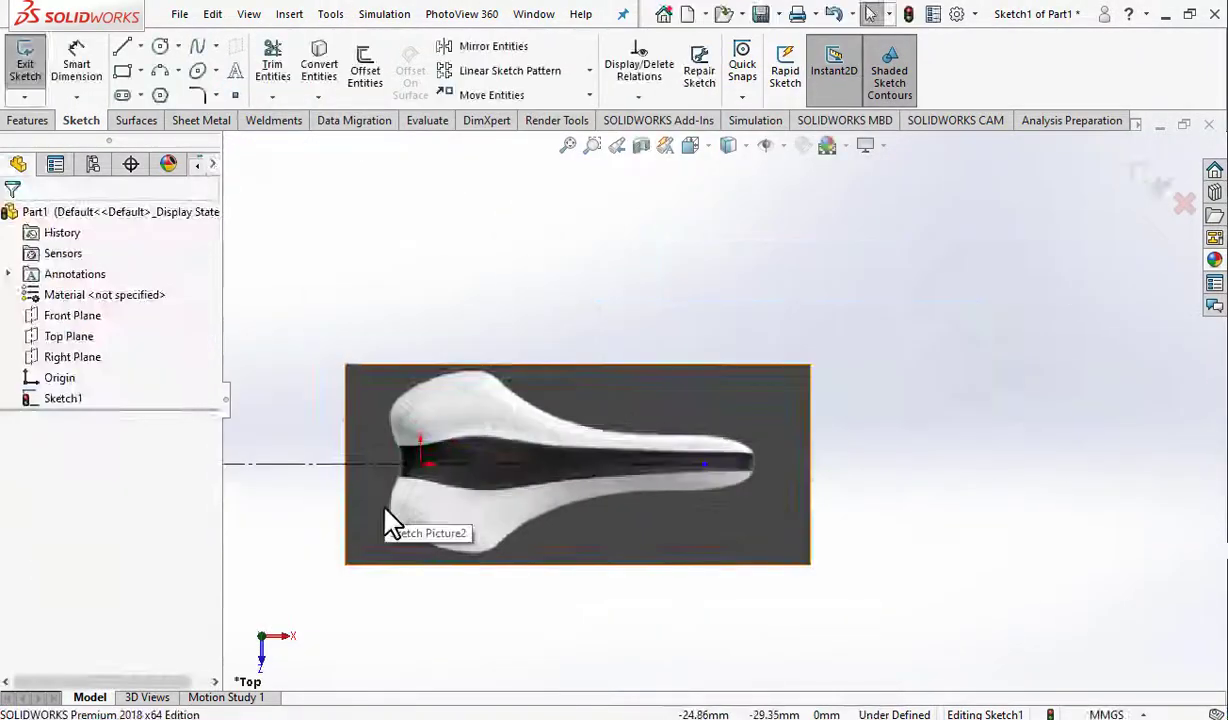
pyautogui.scroll(2, 392, 520)
pyautogui.click(197, 46)
pyautogui.click(330, 414)
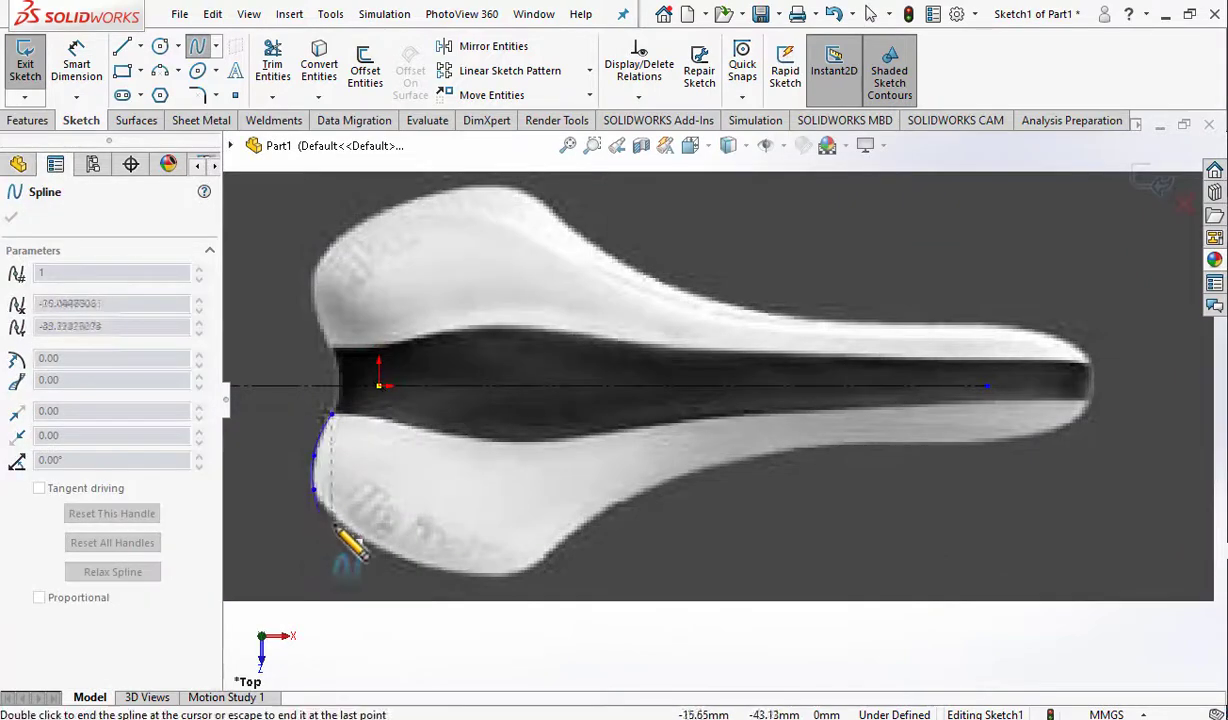
pyautogui.doubleClick(1092, 400)
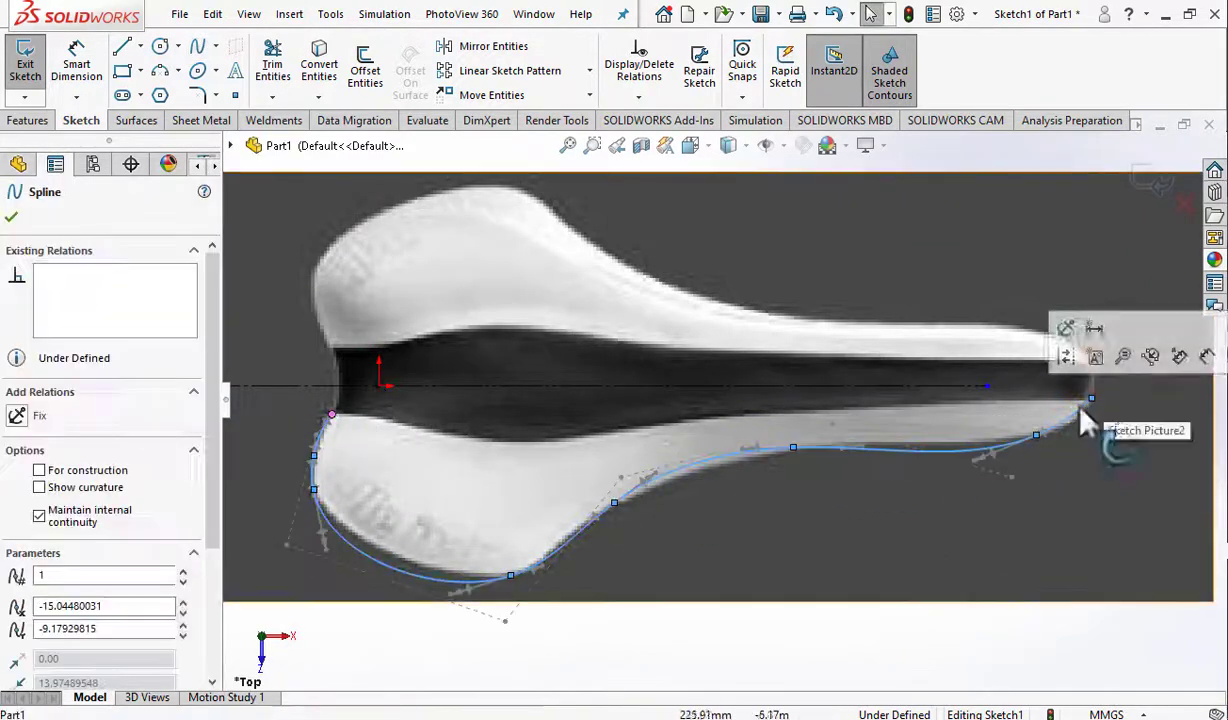
# Step: Select the outline spline and display its control polygon
pyautogui.scroll(5, 1096, 411)
pyautogui.click(877, 425)
pyautogui.click(848, 420)
pyautogui.scroll(-3, 567, 488)
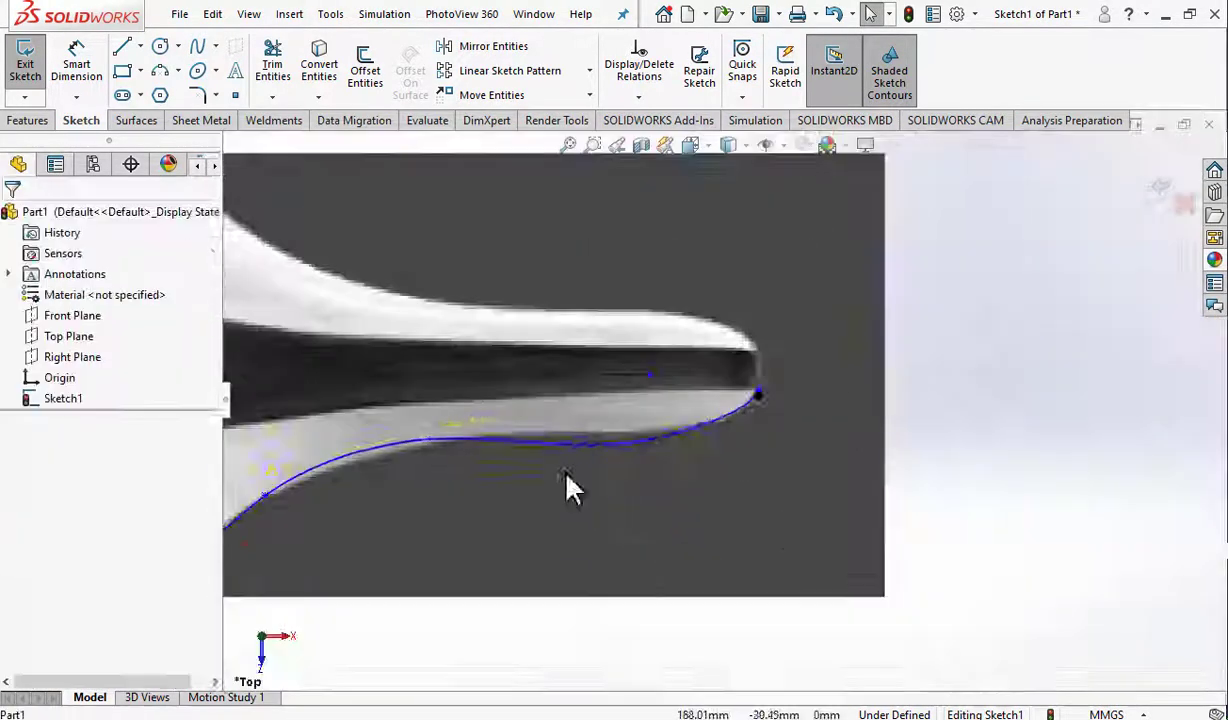
pyautogui.scroll(2, 742, 400)
pyautogui.click(733, 380)
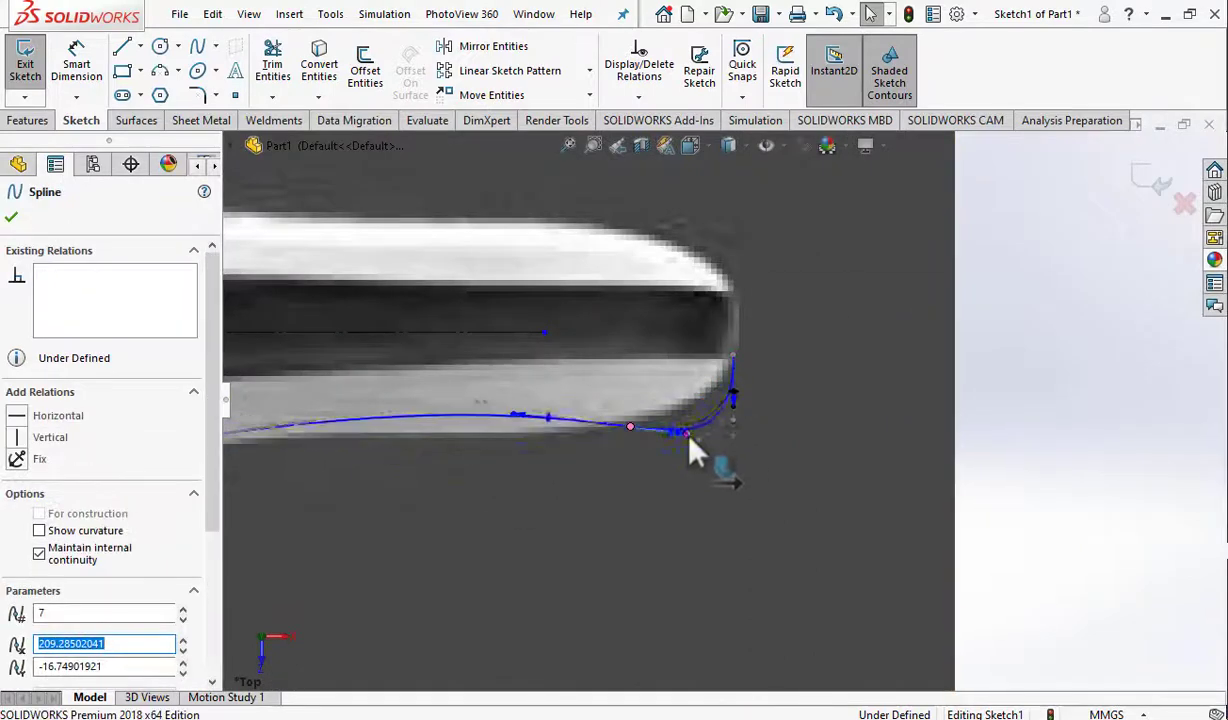
pyautogui.press('Escape')
# Step: Adjust the spline's control points near the nose and waist to match the photo
pyautogui.scroll(-2, 671, 471)
pyautogui.scroll(2, 597, 419)
pyautogui.click(597, 419)
pyautogui.scroll(1, 640, 420)
pyautogui.click(657, 420)
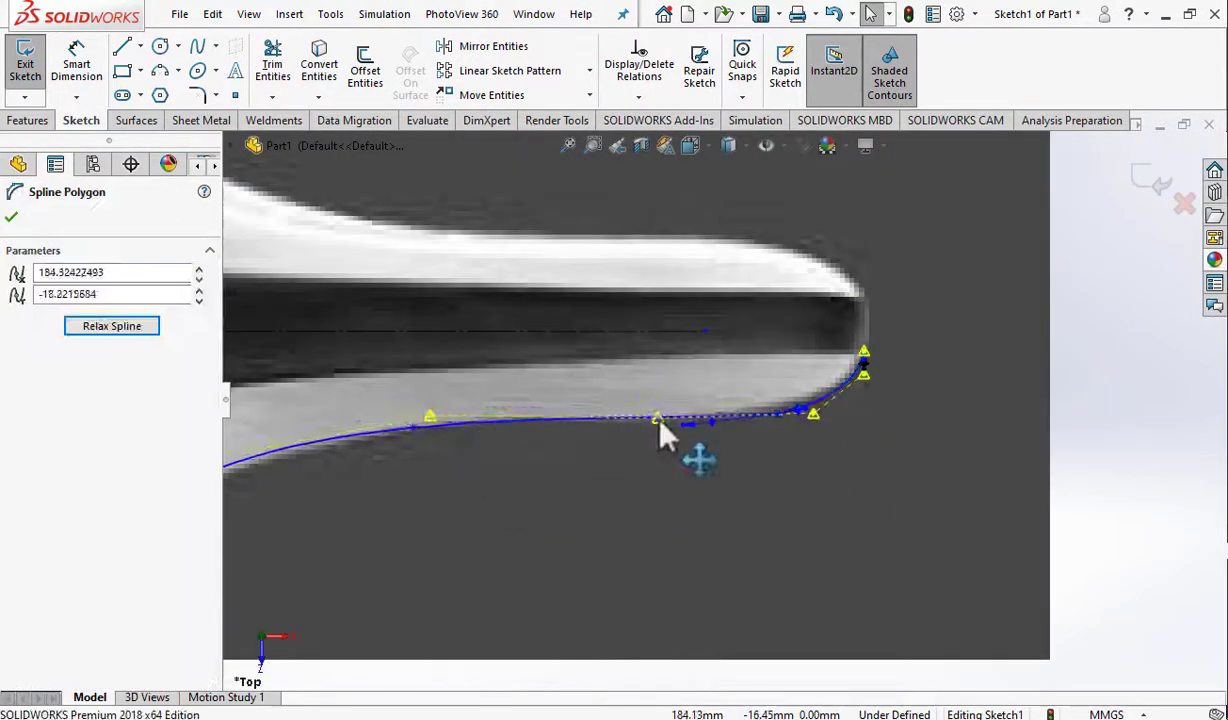
pyautogui.scroll(-3, 763, 515)
pyautogui.click(521, 447)
pyautogui.click(471, 485)
pyautogui.click(458, 480)
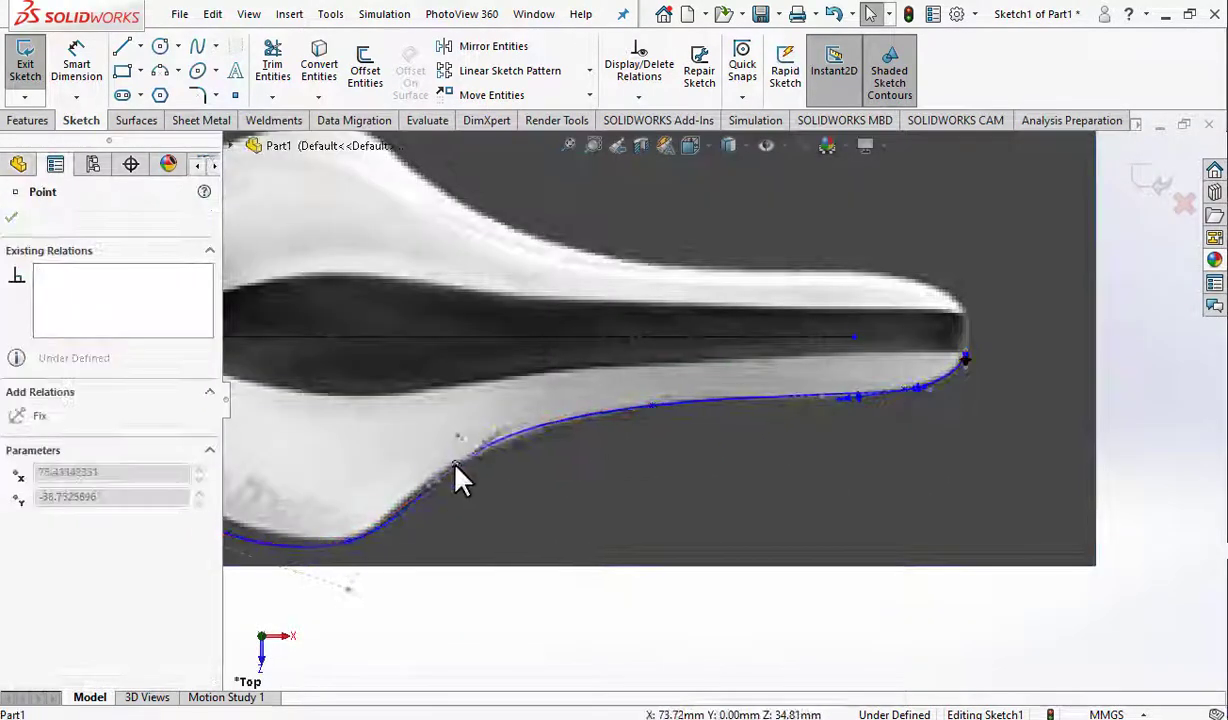
# Step: Refine the spline's control points along the rear curve and waist
pyautogui.scroll(3, 455, 522)
pyautogui.click(458, 500)
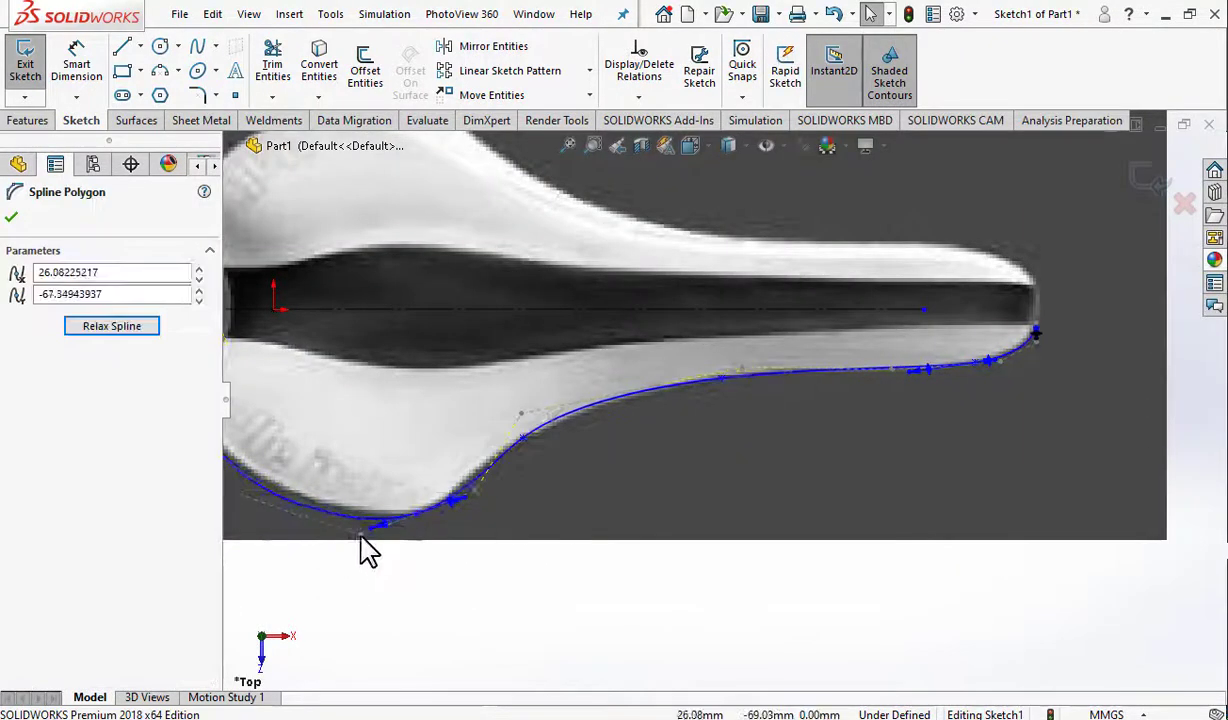
pyautogui.scroll(1, 462, 472)
pyautogui.click(462, 472)
pyautogui.click(414, 497)
pyautogui.click(450, 477)
pyautogui.click(546, 390)
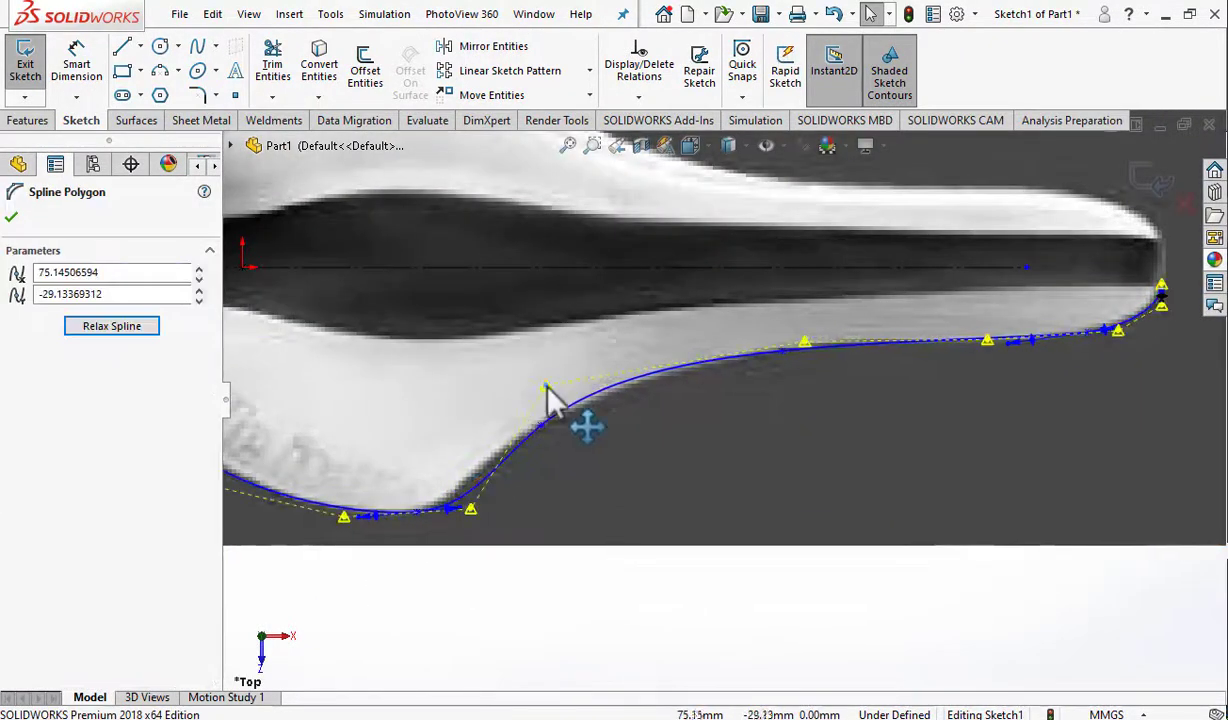
pyautogui.click(608, 403)
# Step: Tweak the lower-left and nose-end points so the spline follows the outline
pyautogui.click(581, 411)
pyautogui.scroll(-2, 700, 410)
pyautogui.click(310, 443)
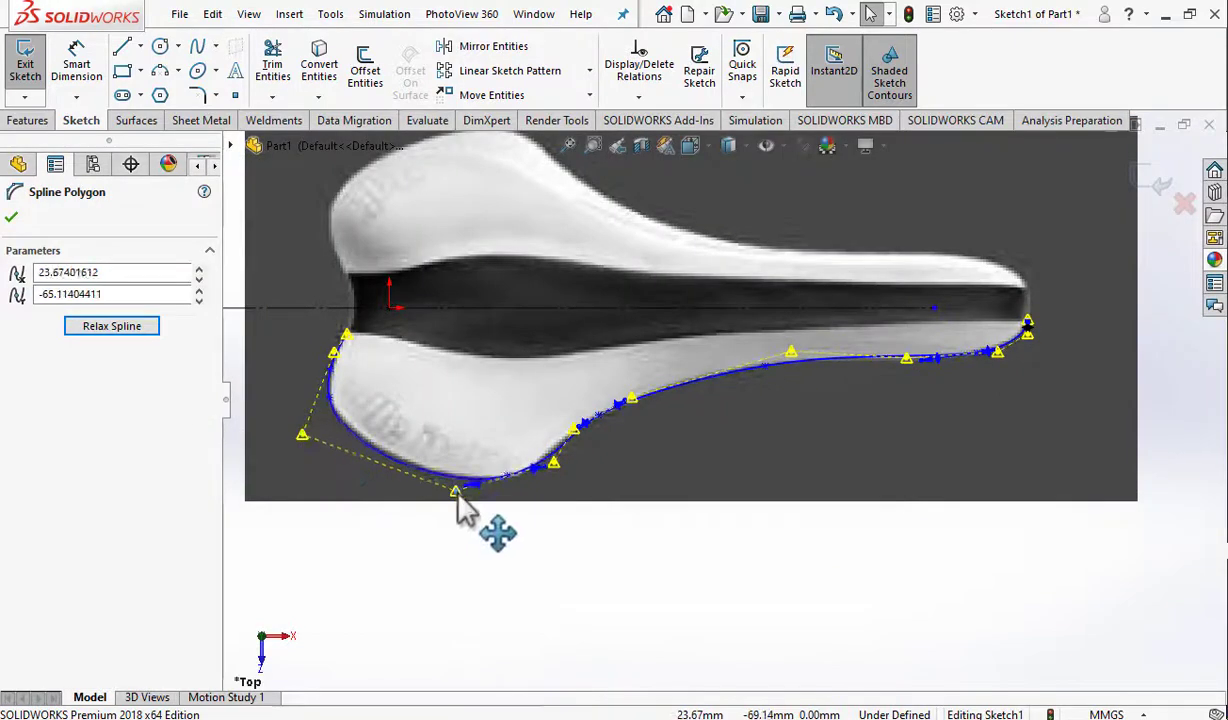
pyautogui.scroll(3, 425, 370)
pyautogui.scroll(-3, 548, 485)
pyautogui.scroll(-2, 1000, 420)
pyautogui.click(1049, 382)
# Step: Save the part as SEAT
pyautogui.scroll(2, 1000, 400)
pyautogui.hotkey('ctrl', 's')
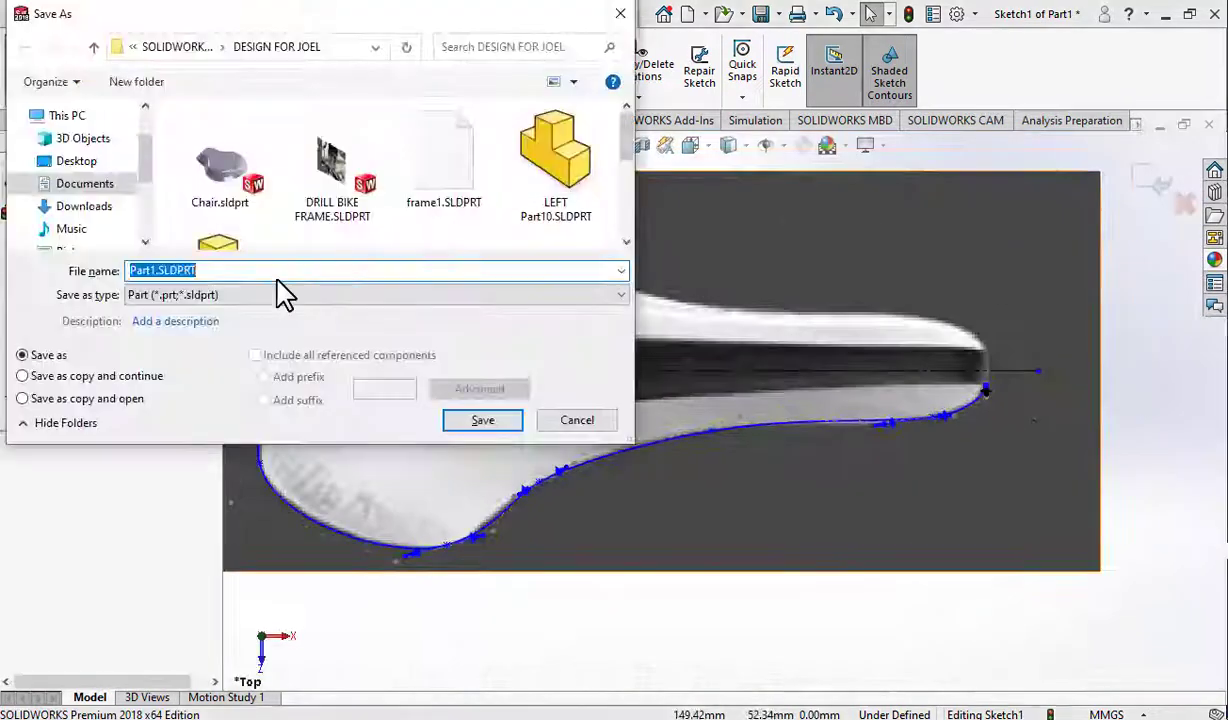
pyautogui.write('SEAT')
pyautogui.press('Return')
# Step: Draw a spline along the dark stripe's lower edge from its left end to the nose tip
pyautogui.click(412, 398)
pyautogui.click(434, 399)
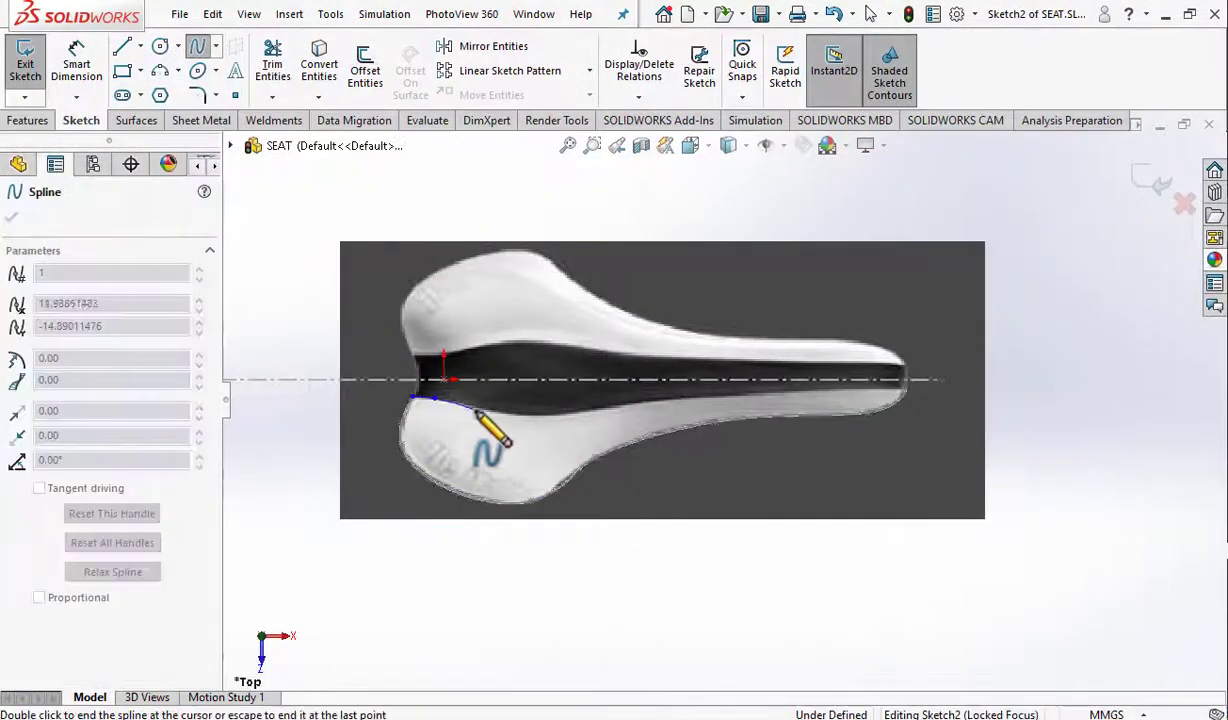
pyautogui.scroll(-3, 853, 390)
pyautogui.doubleClick(854, 366)
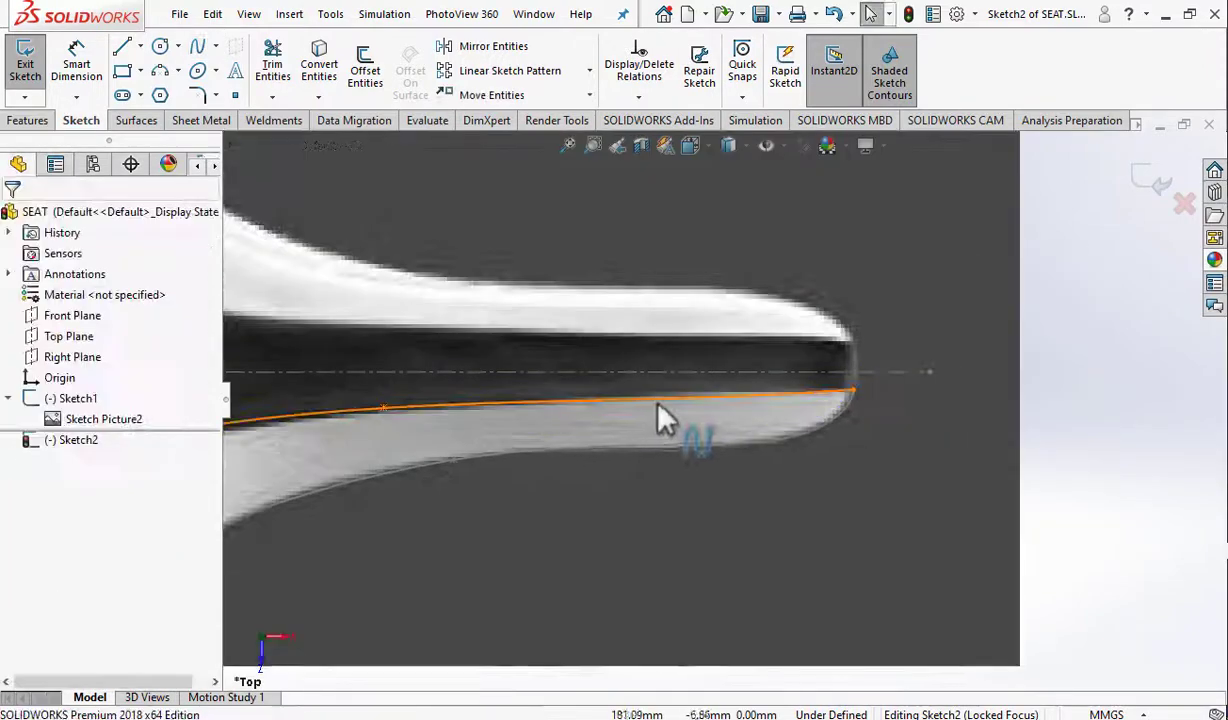
pyautogui.scroll(3, 647, 430)
pyautogui.scroll(-4, 400, 388)
# Step: Display the stripe spline's control points for shaping
pyautogui.click(386, 374)
pyautogui.scroll(-2, 340, 380)
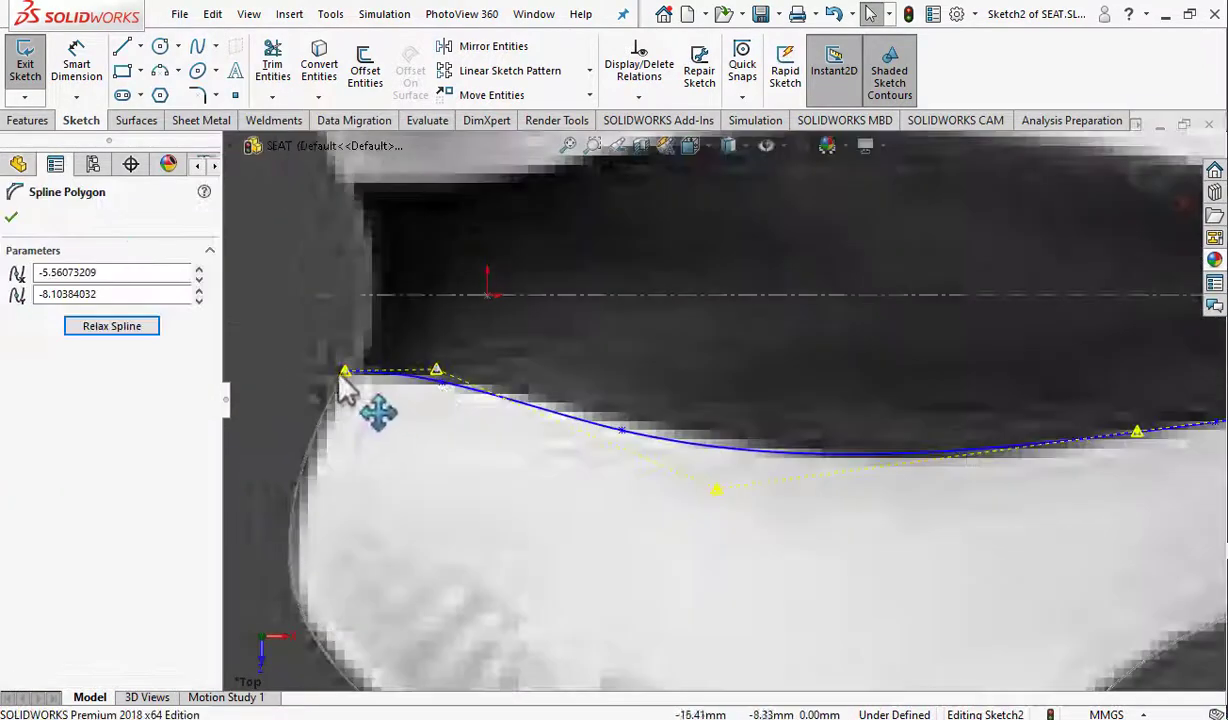
pyautogui.click(447, 383)
pyautogui.press('Escape')
pyautogui.scroll(4, 640, 460)
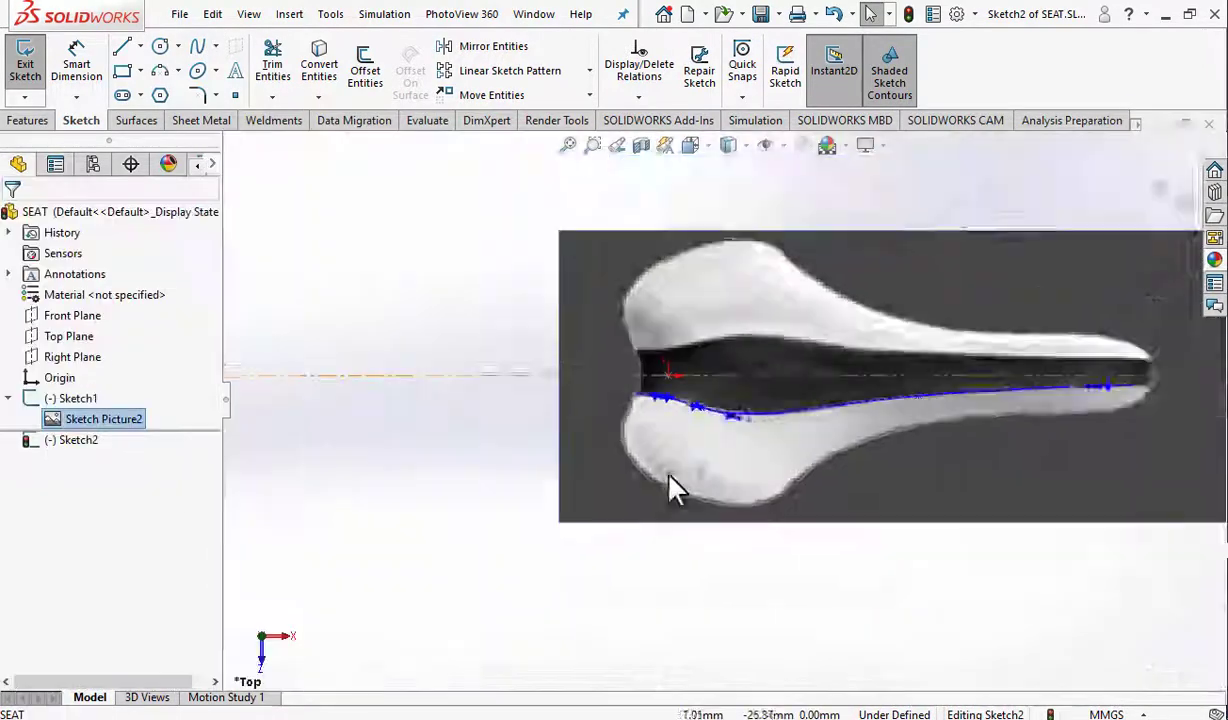
pyautogui.scroll(-3, 411, 351)
# Step: Adjust the stripe spline's left end to follow the stripe edge
pyautogui.click(411, 351)
pyautogui.scroll(-2, 480, 329)
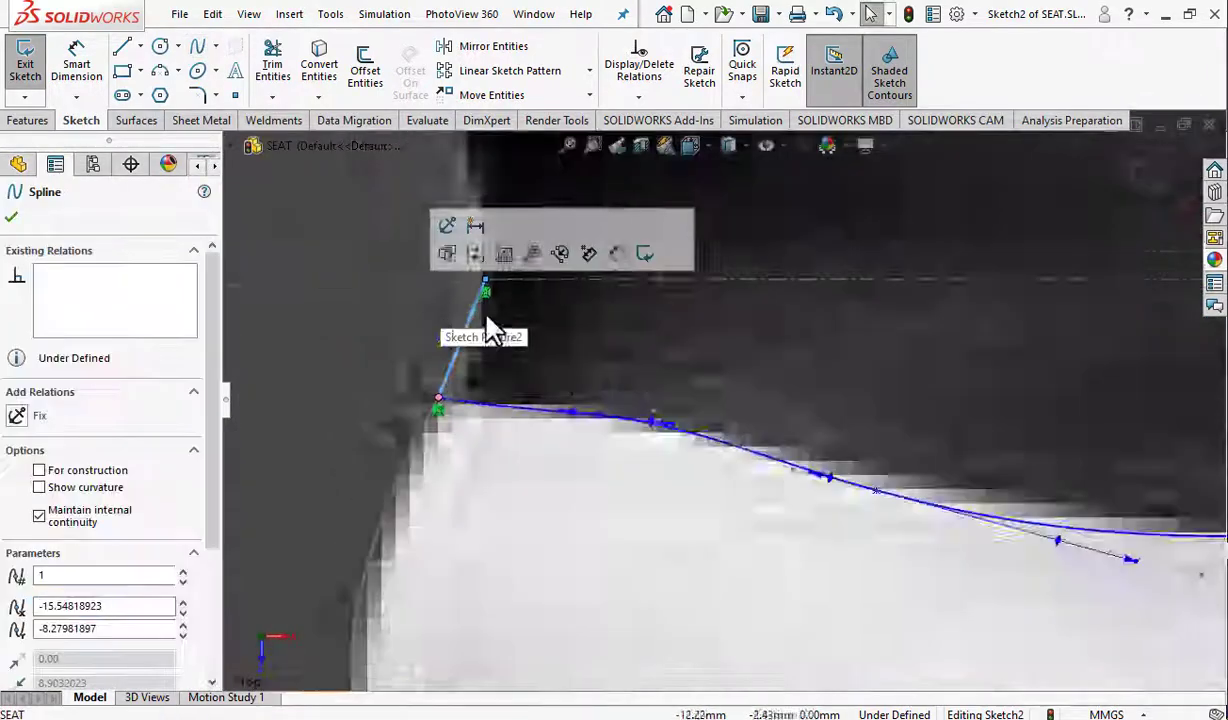
pyautogui.scroll(-2, 484, 335)
pyautogui.press('Escape')
pyautogui.scroll(2, 855, 438)
pyautogui.scroll(2, 1000, 430)
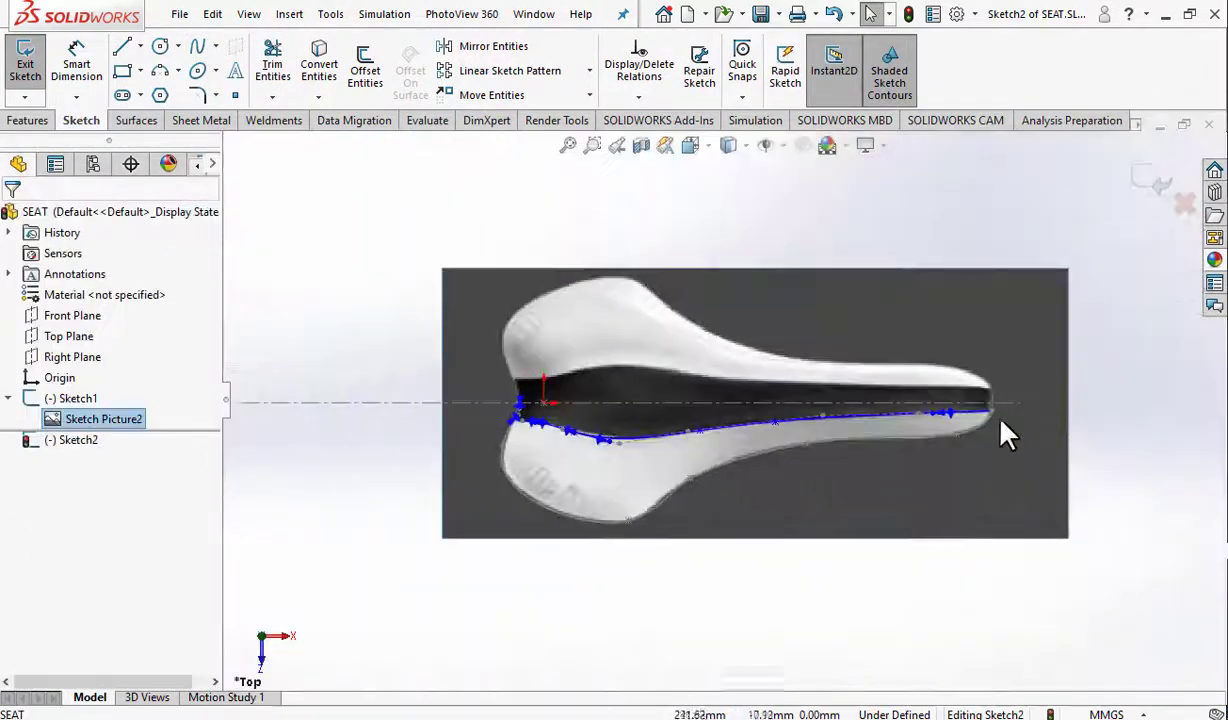
pyautogui.scroll(-4, 1000, 430)
# Step: Add a short closing spline from the stripe's tip to the centreline
pyautogui.click(197, 46)
pyautogui.click(735, 338)
pyautogui.doubleClick(735, 338)
pyautogui.scroll(-2, 707, 365)
pyautogui.click(707, 365)
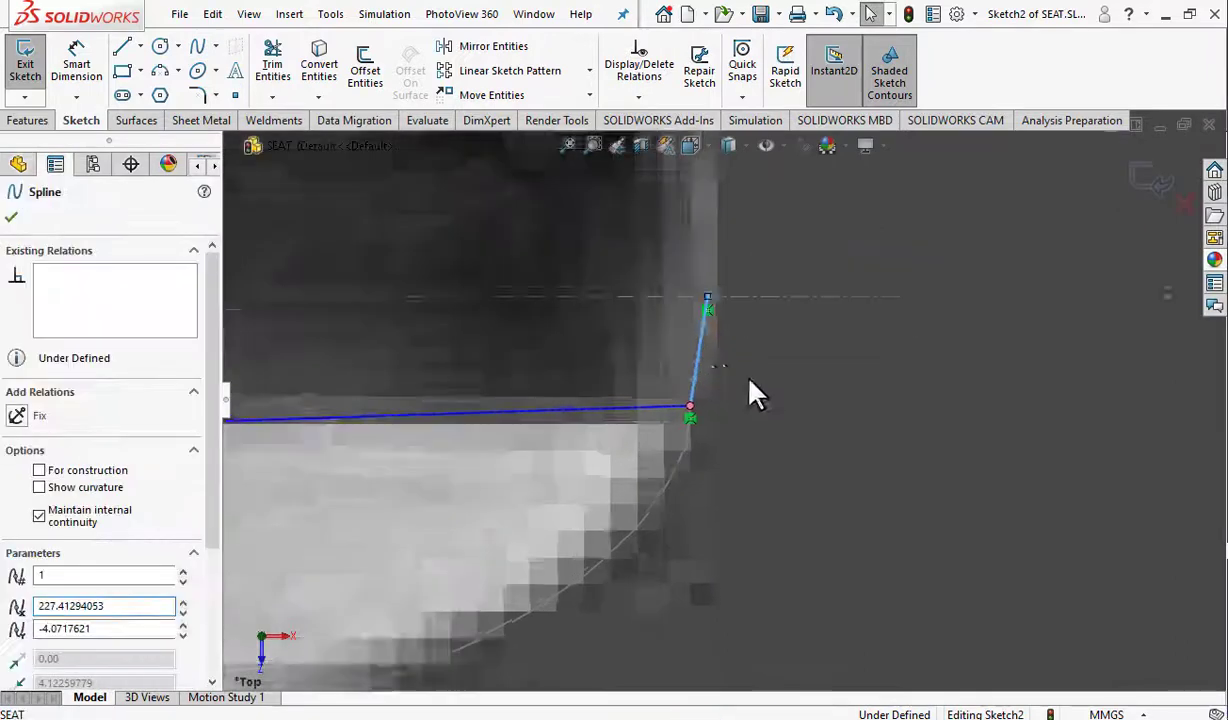
pyautogui.scroll(-1, 754, 392)
# Step: Check the closing curve's centreline endpoint by selecting and deselecting it
pyautogui.click(631, 247)
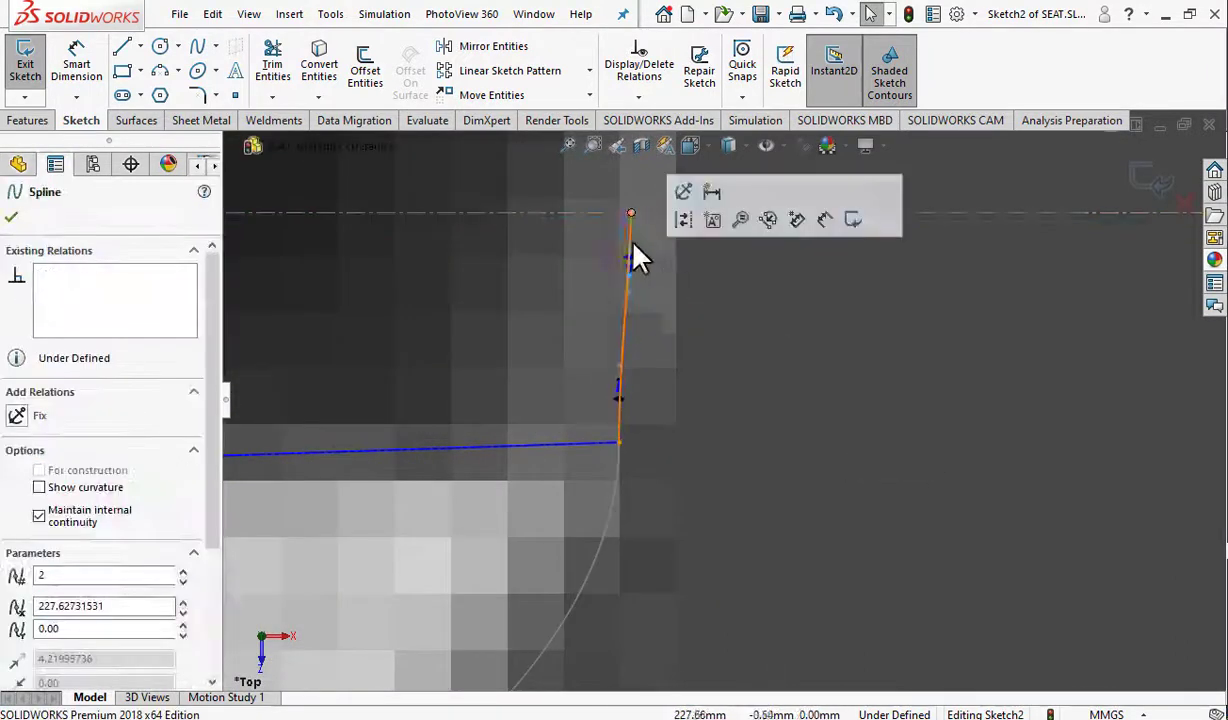
pyautogui.click(808, 430)
pyautogui.click(626, 300)
pyautogui.click(926, 447)
pyautogui.scroll(2, 926, 447)
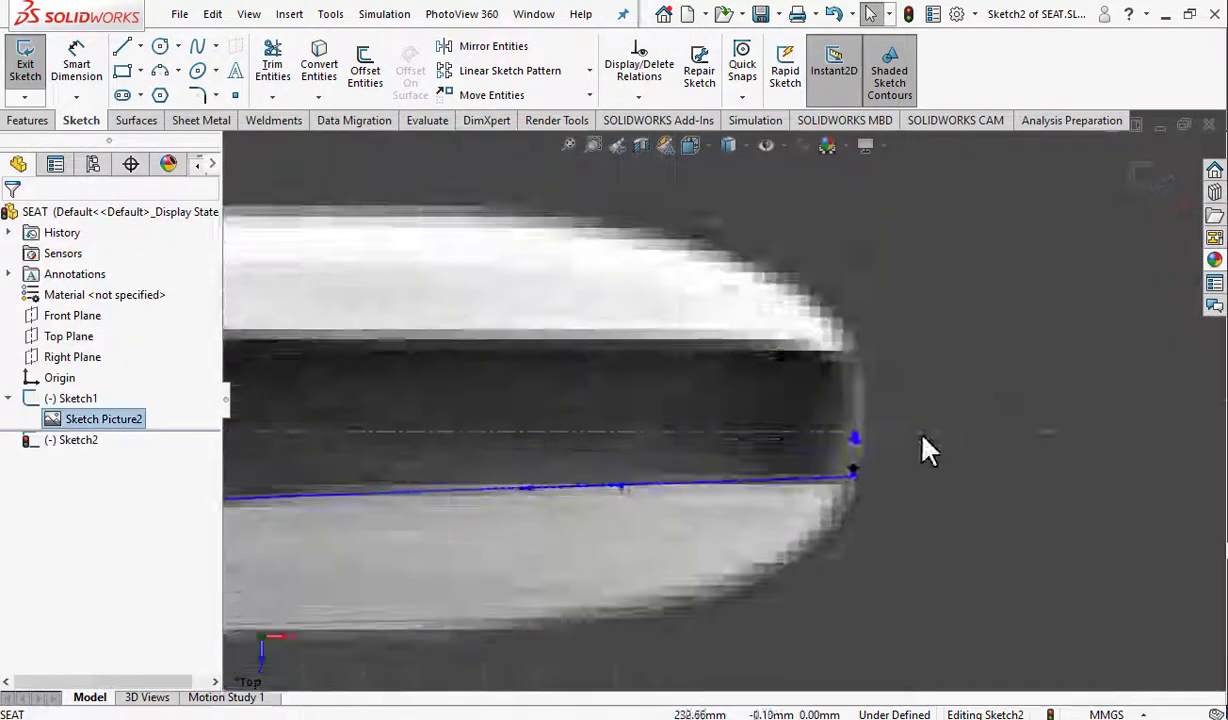
pyautogui.scroll(-2, 651, 421)
pyautogui.scroll(-2, 645, 422)
pyautogui.click(634, 423)
pyautogui.click(660, 354)
pyautogui.click(700, 370)
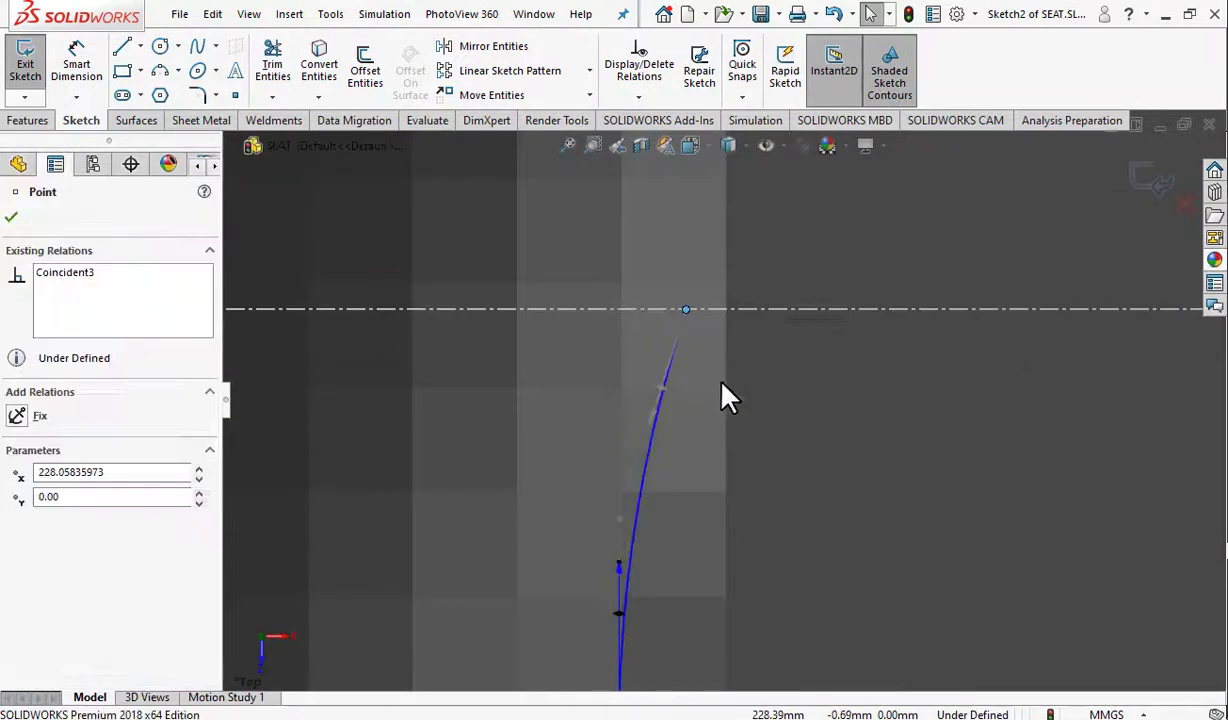
# Step: Make the nose endpoint coincident to the centreline at y 0.00 and view isometrically
pyautogui.scroll(1, 725, 395)
pyautogui.click(730, 400)
pyautogui.scroll(-2, 650, 540)
pyautogui.click(639, 488)
pyautogui.click(811, 351)
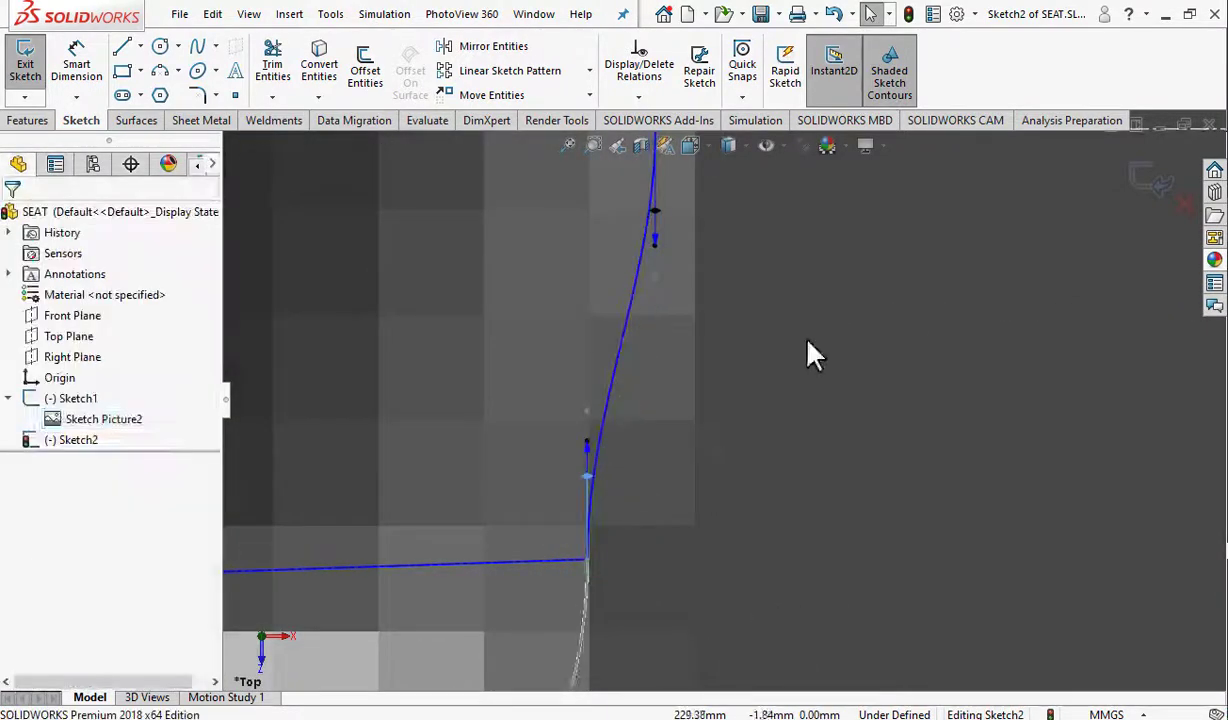
pyautogui.click(639, 241)
pyautogui.scroll(5, 700, 380)
pyautogui.click(710, 385)
pyautogui.hotkey('ctrl', '7')
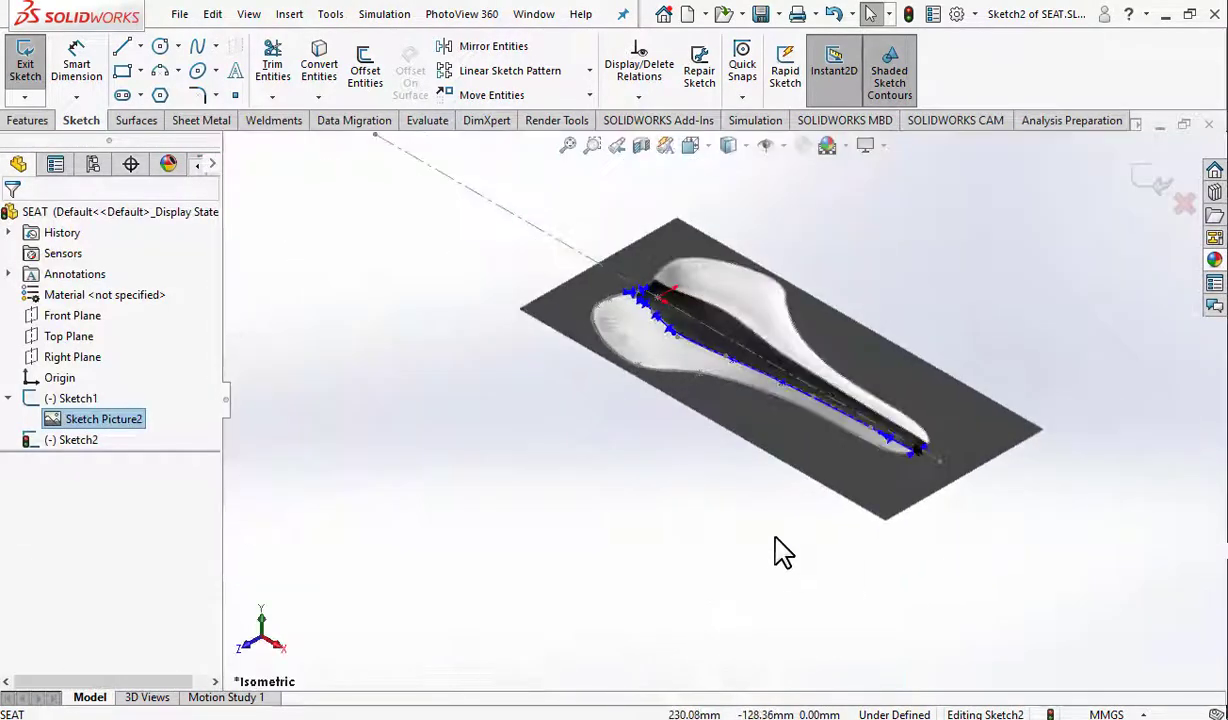
# Step: Create Plane1 through the centreline referencing Right Plane and start a sketch on it
pyautogui.click(48, 120)
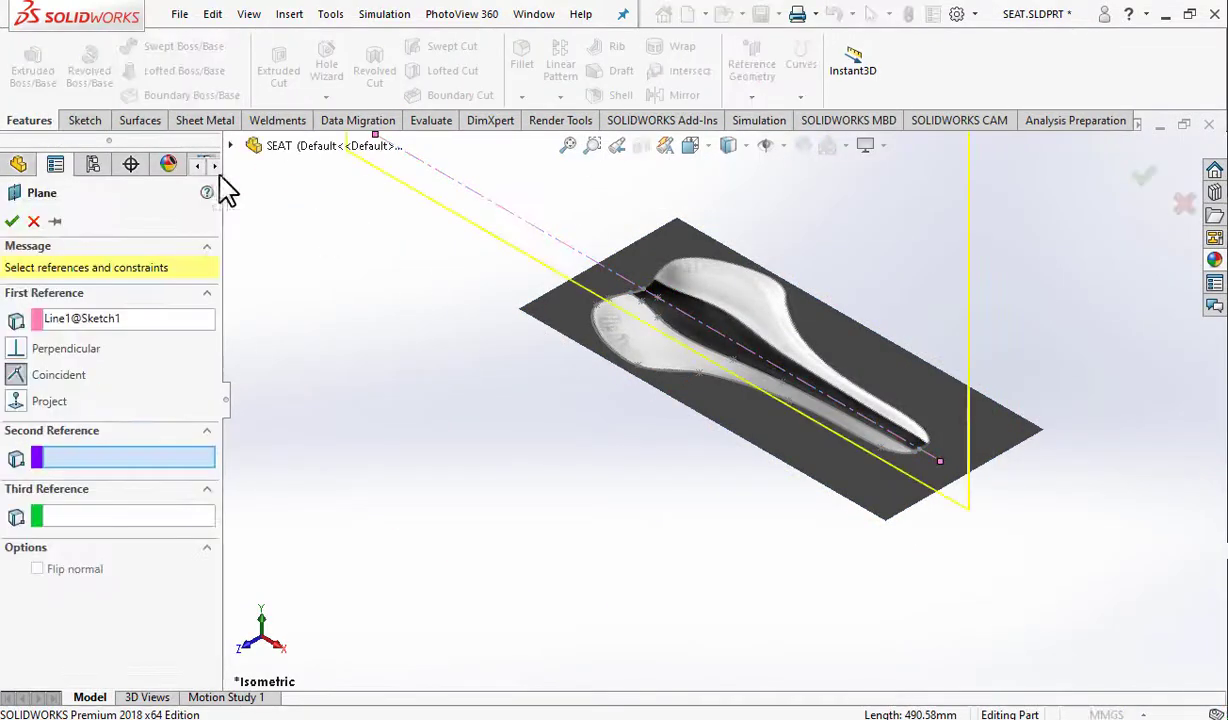
pyautogui.click(316, 290)
pyautogui.press('Return')
pyautogui.click(466, 178)
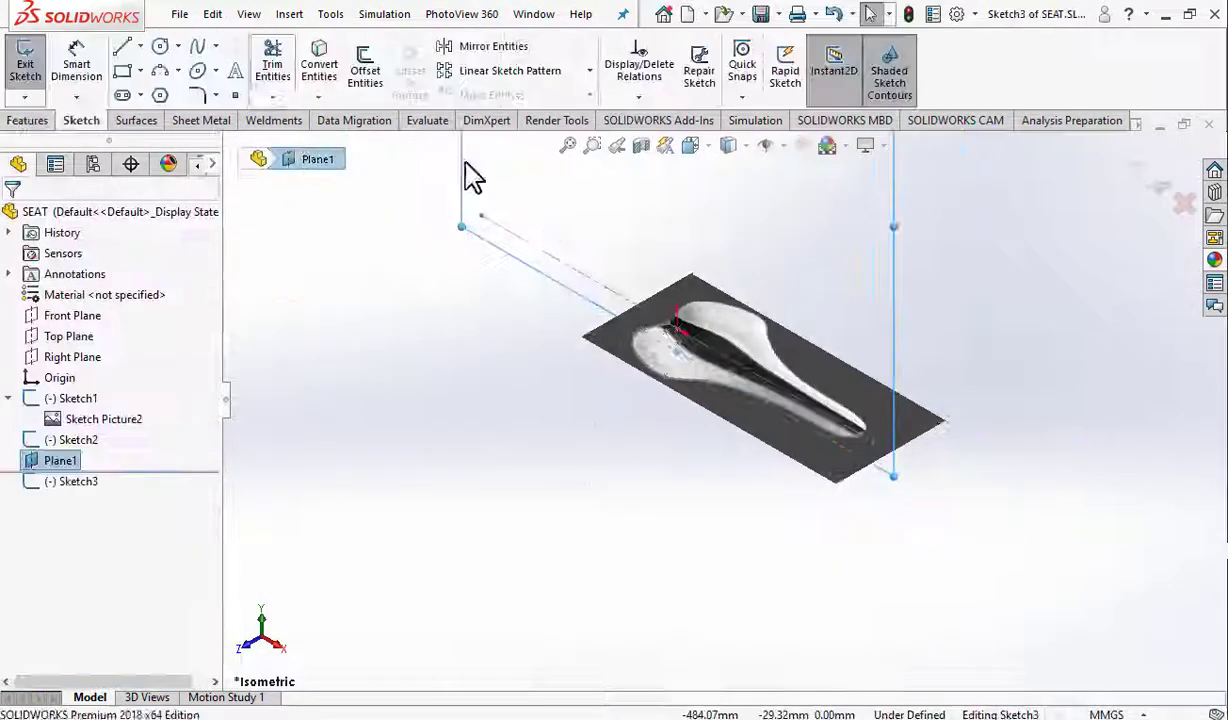
# Step: Insert the saddle side-view photo and align its centreline with the sketch origin
pyautogui.click(330, 14)
pyautogui.click(450, 560)
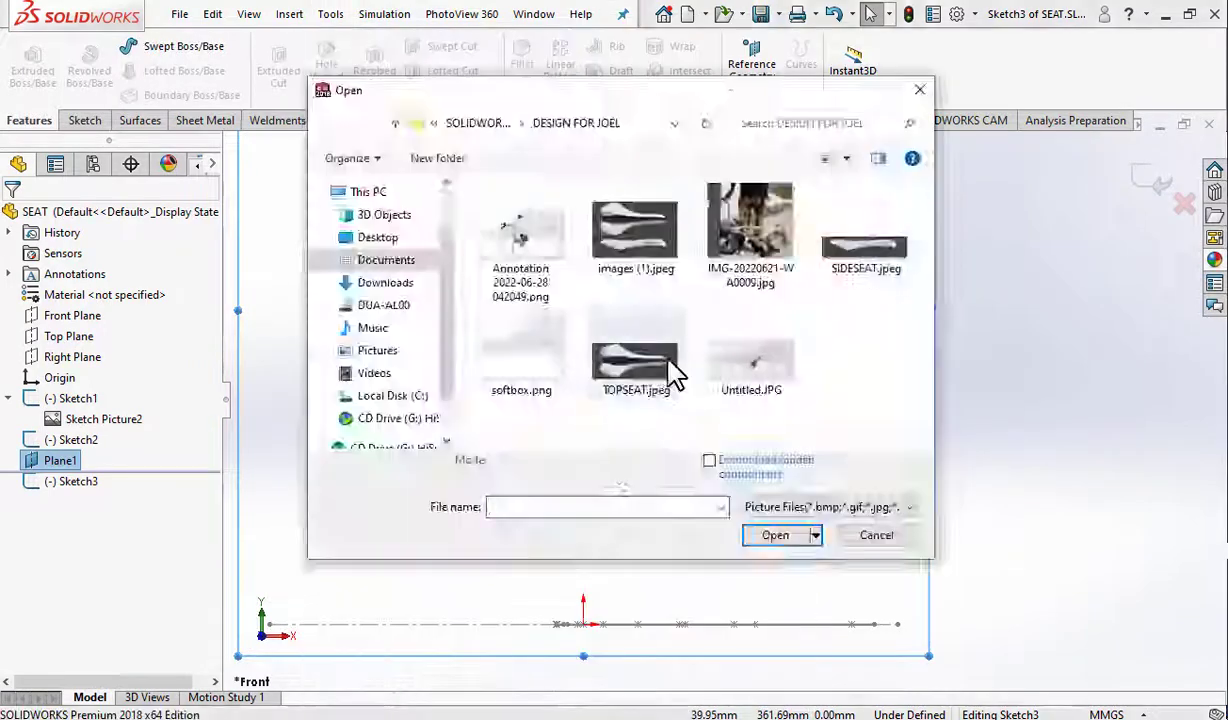
pyautogui.click(783, 535)
pyautogui.moveTo(701, 450); pyautogui.dragTo(605, 455)
pyautogui.scroll(2, 605, 455)
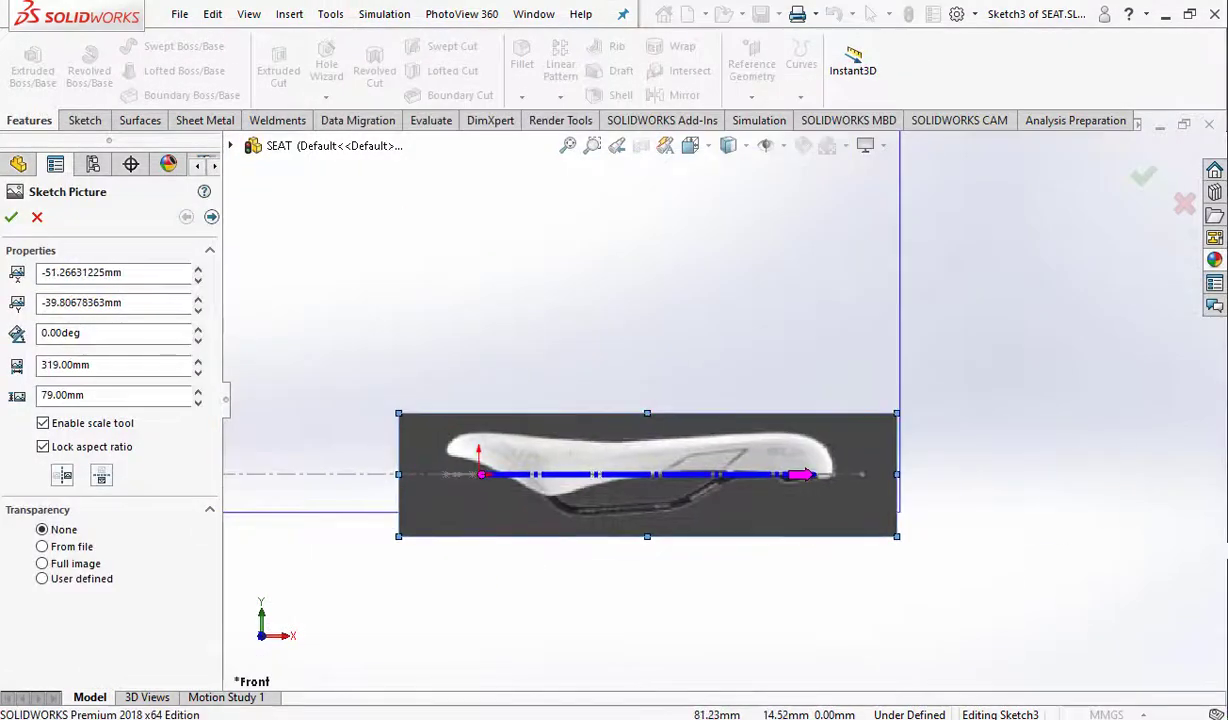
pyautogui.click(11, 217)
# Step: Trace the saddle's side profile from the photo with a closed spline from nose to tail and back
pyautogui.click(85, 120)
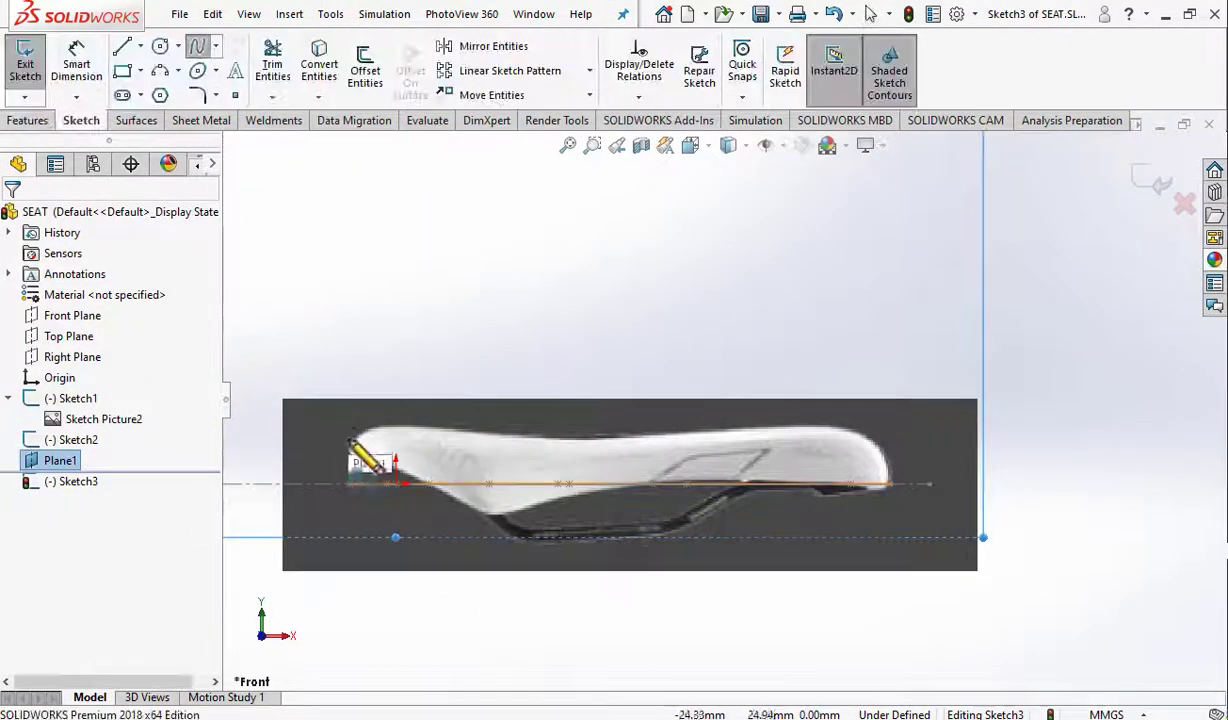
pyautogui.click(198, 46)
pyautogui.click(355, 455)
pyautogui.click(374, 428)
pyautogui.click(889, 487)
pyautogui.scroll(2, 787, 506)
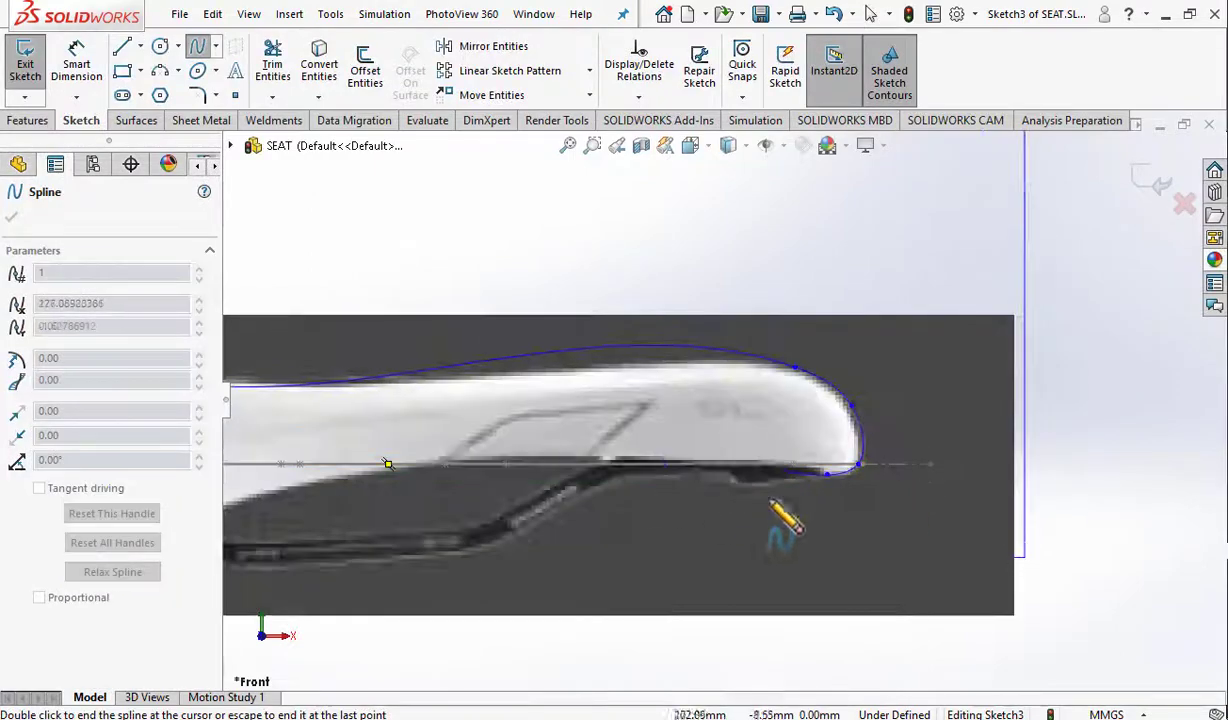
pyautogui.click(733, 420)
pyautogui.click(383, 437)
# Step: Reshape the spline at the saddle nose by dragging its points
pyautogui.scroll(2, 329, 370)
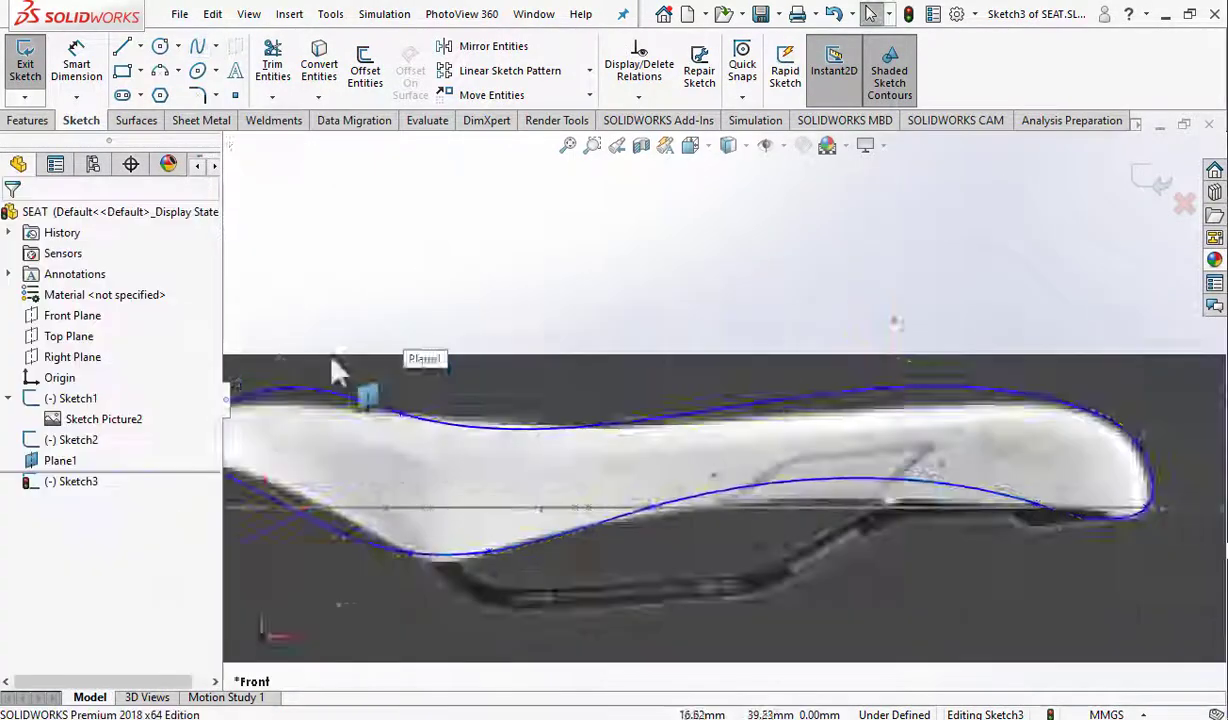
pyautogui.click(403, 391)
pyautogui.scroll(3, 535, 455)
pyautogui.scroll(2, 425, 521)
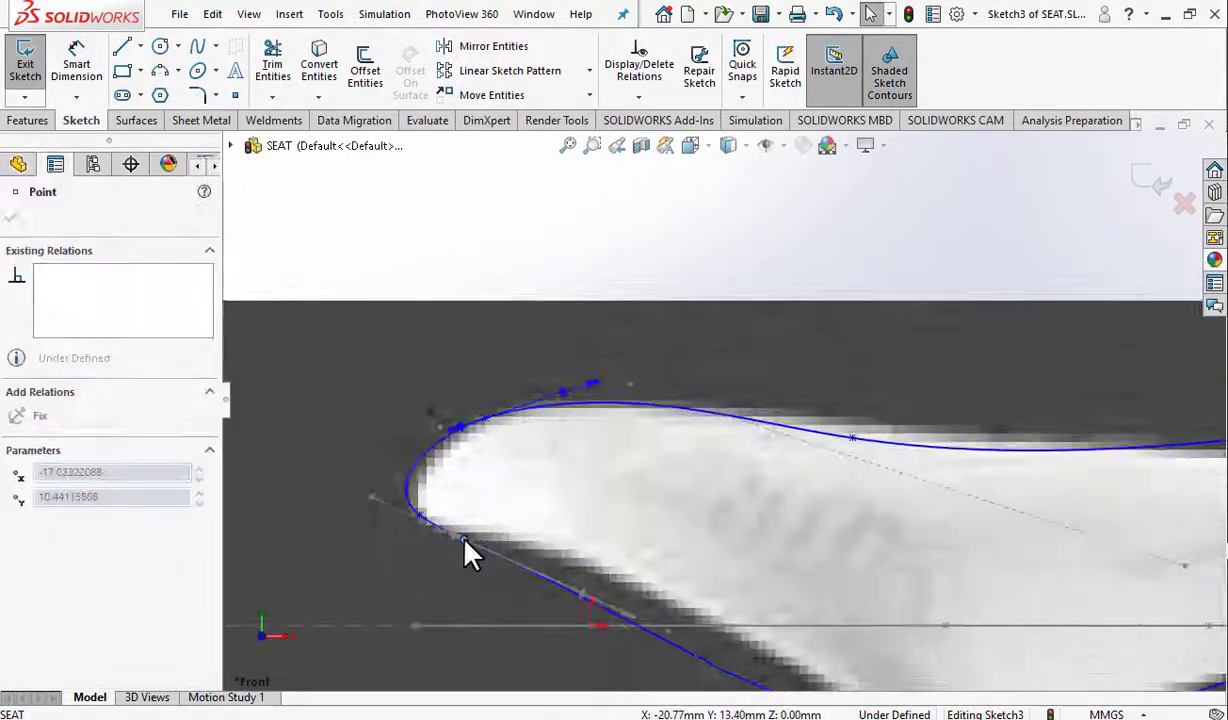
pyautogui.moveTo(444, 515); pyautogui.dragTo(592, 580)
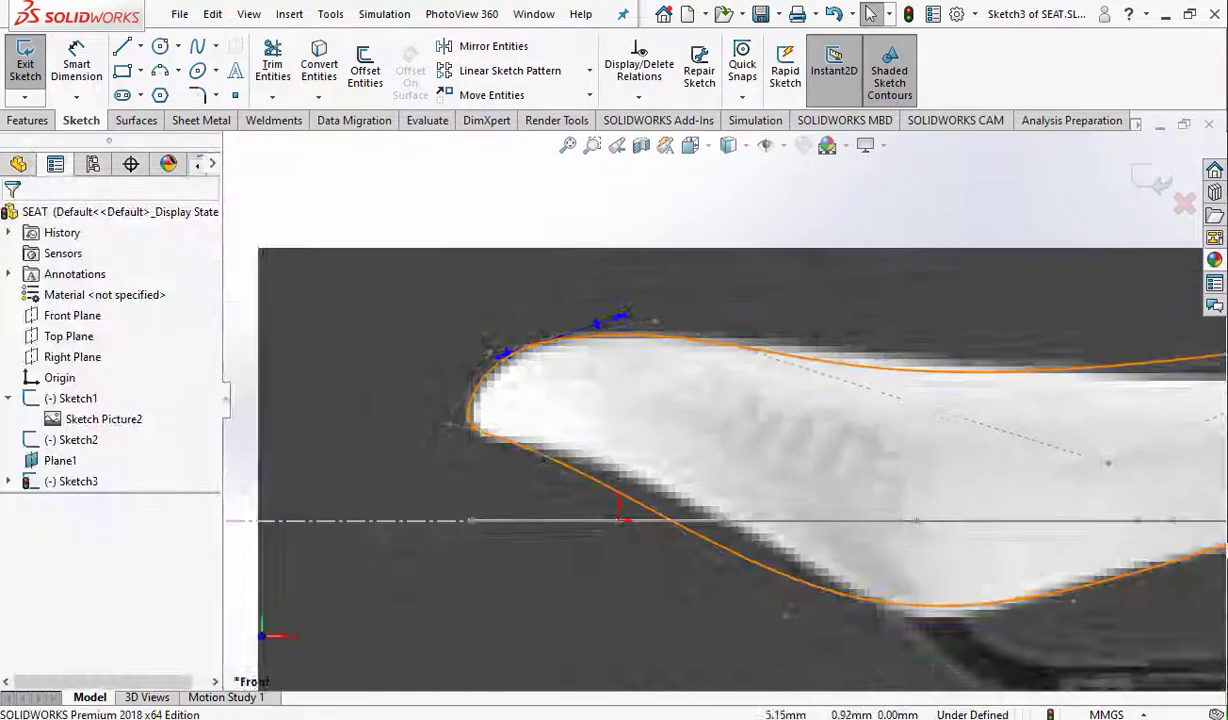
pyautogui.click(792, 573)
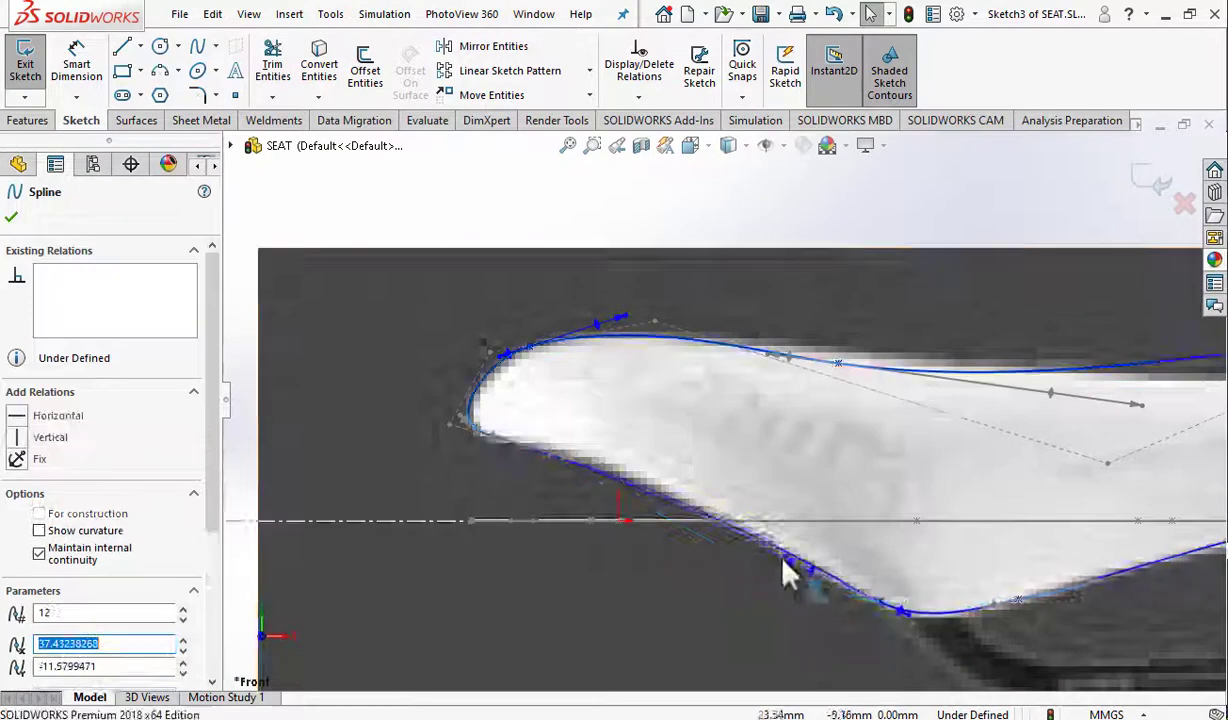
pyautogui.click(1044, 501)
pyautogui.scroll(-3, 1044, 501)
pyautogui.scroll(-2, 985, 295)
pyautogui.scroll(2, 985, 295)
# Step: Adjust spline points and handles so the curve follows the seat top and front end
pyautogui.click(797, 332)
pyautogui.click(835, 348)
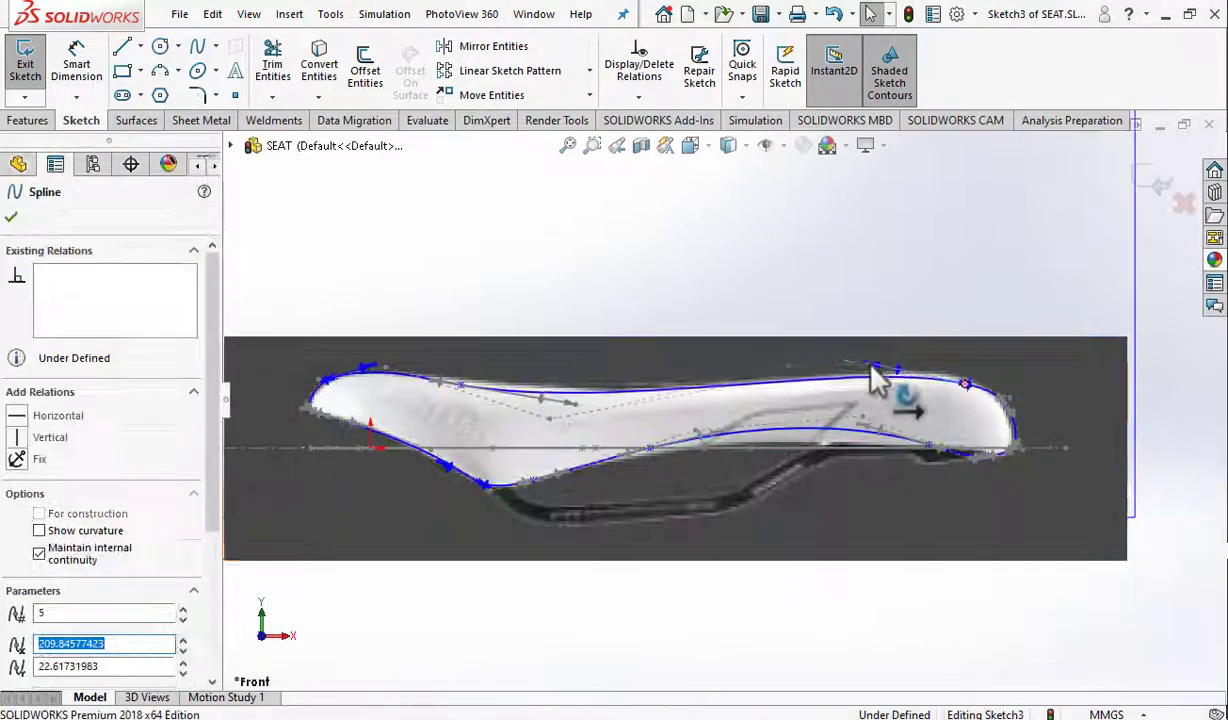
pyautogui.scroll(3, 877, 380)
pyautogui.click(891, 406)
pyautogui.scroll(-3, 520, 423)
pyautogui.moveTo(520, 423); pyautogui.dragTo(425, 432)
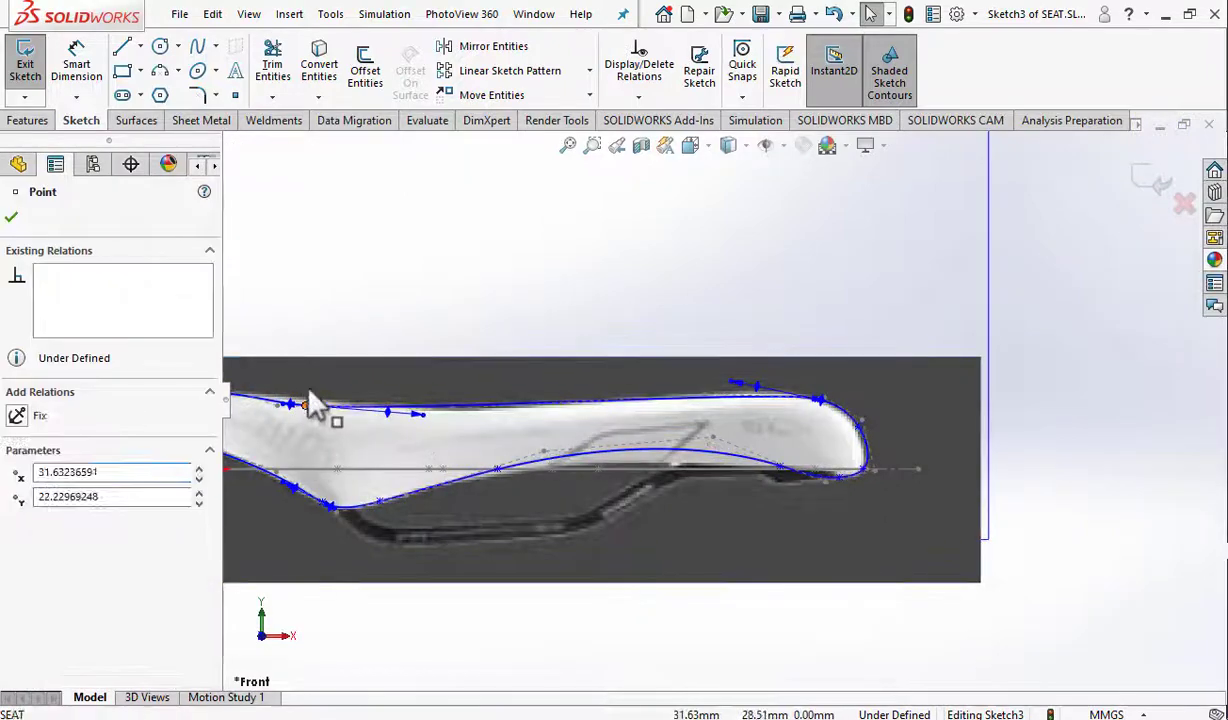
pyautogui.scroll(3, 755, 506)
pyautogui.click(755, 506)
pyautogui.click(905, 384)
pyautogui.click(879, 356)
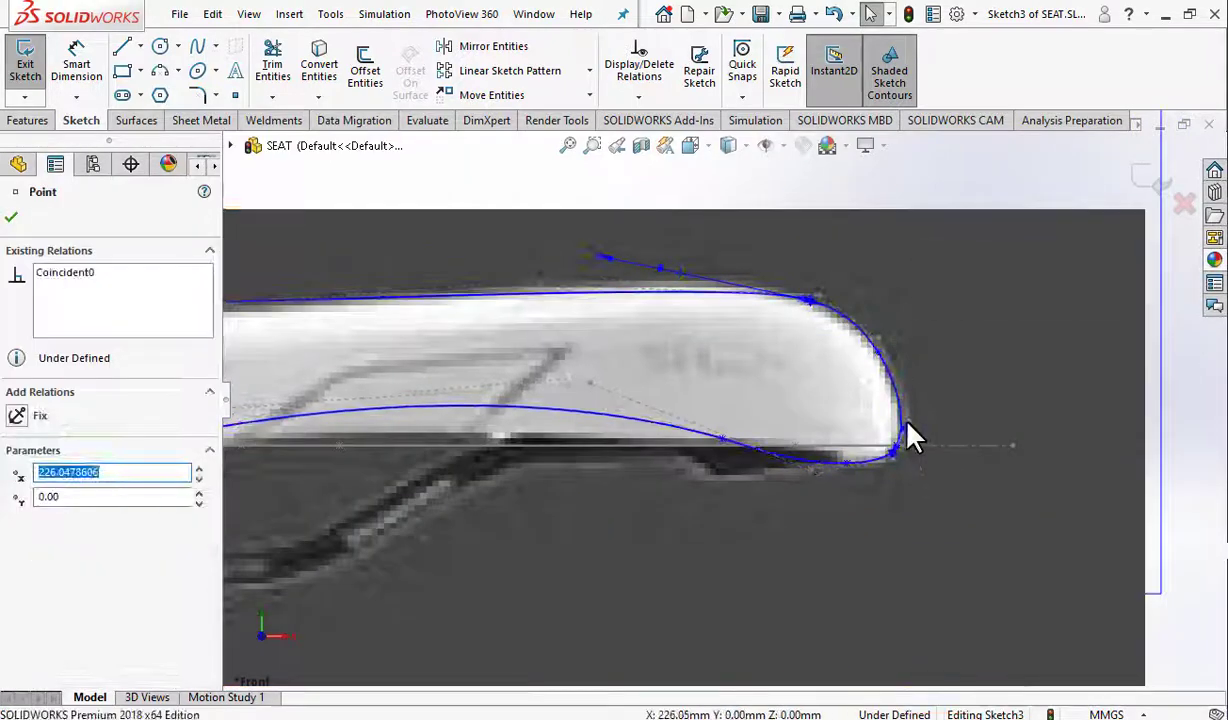
pyautogui.scroll(3, 910, 435)
pyautogui.click(735, 447)
pyautogui.scroll(-2, 836, 471)
# Step: Exit Sketch3, then reopen it and select the spline point on the centreline
pyautogui.click(850, 466)
pyautogui.scroll(-2, 505, 393)
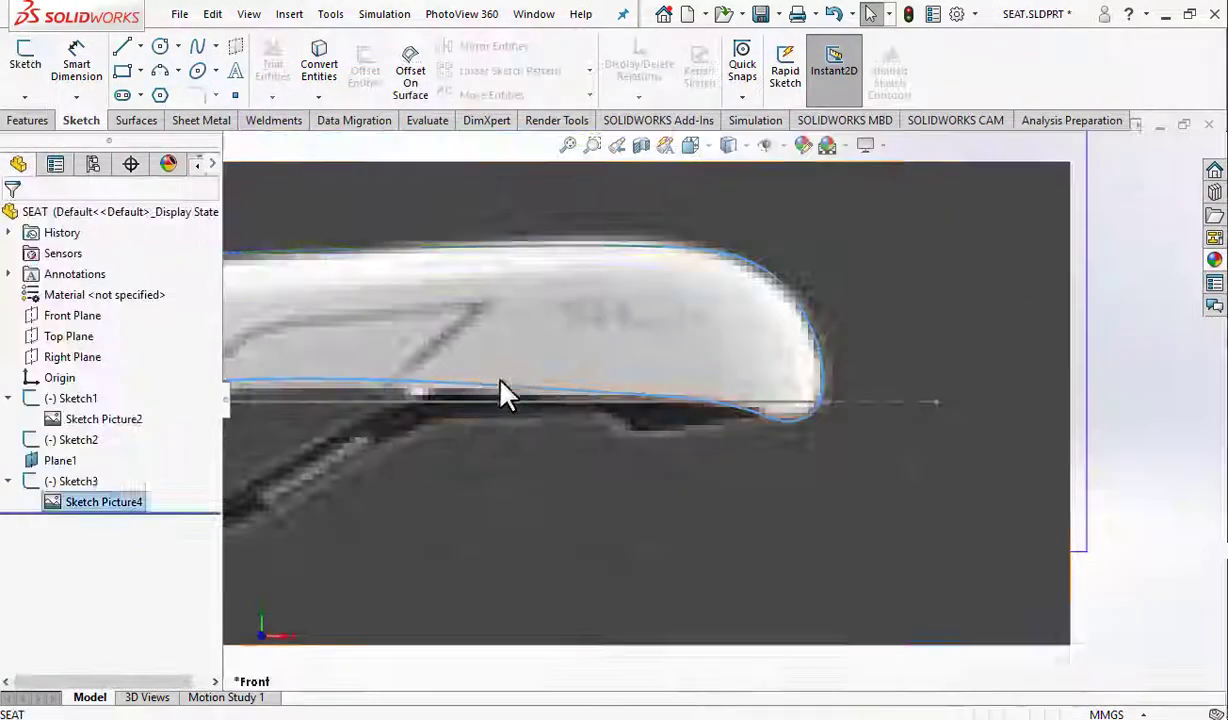
pyautogui.click(525, 395)
pyautogui.click(458, 391)
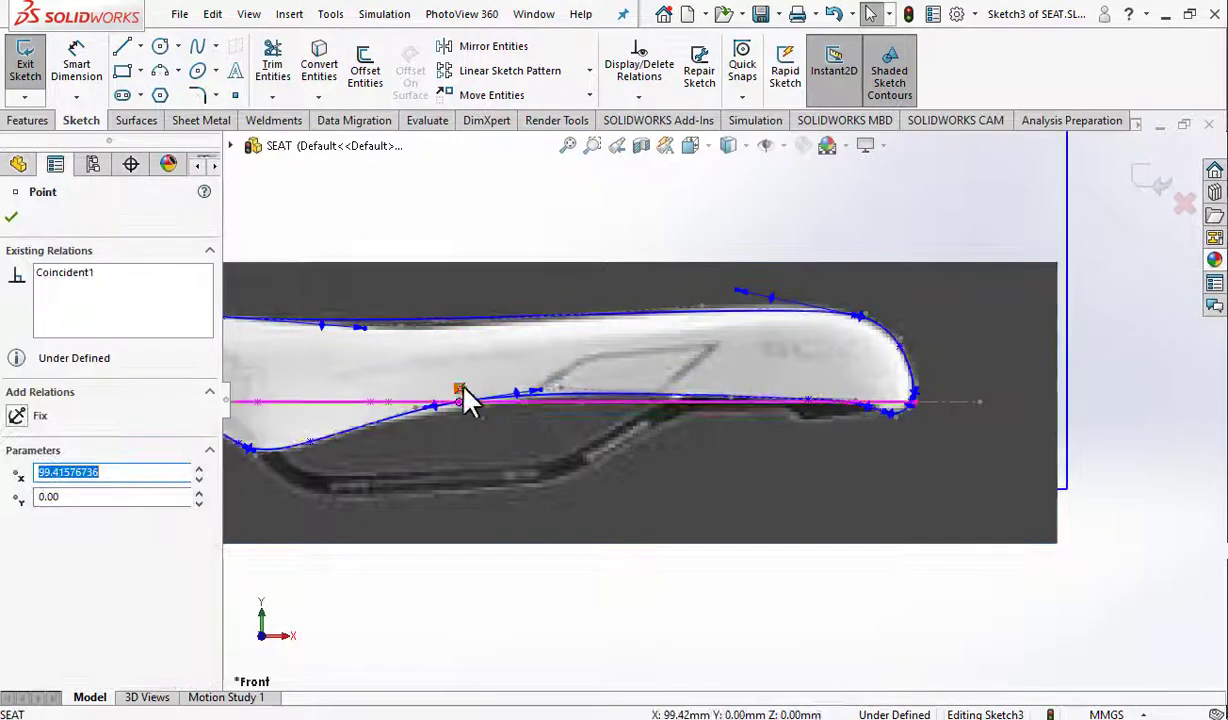
pyautogui.scroll(2, 600, 380)
pyautogui.scroll(-3, 886, 222)
# Step: Close the profile sketch and the sketch picture settings, then orbit the model
pyautogui.click(1155, 180)
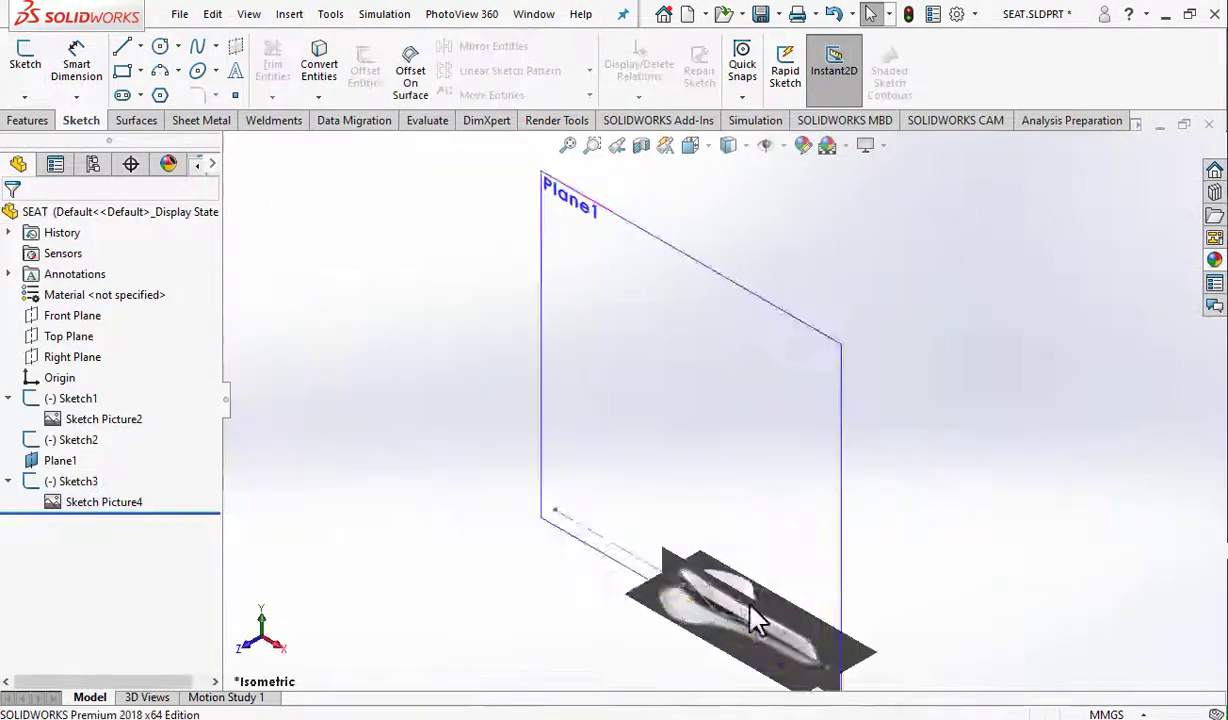
pyautogui.click(75, 482)
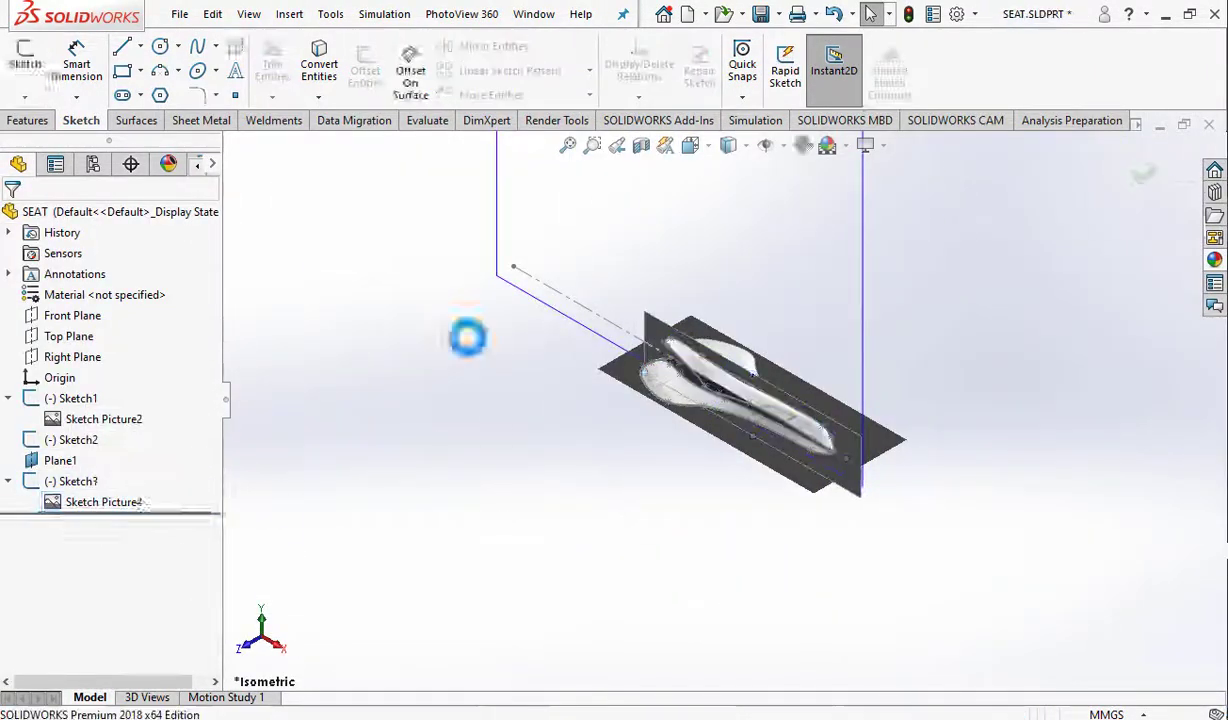
pyautogui.scroll(-1, 47, 683)
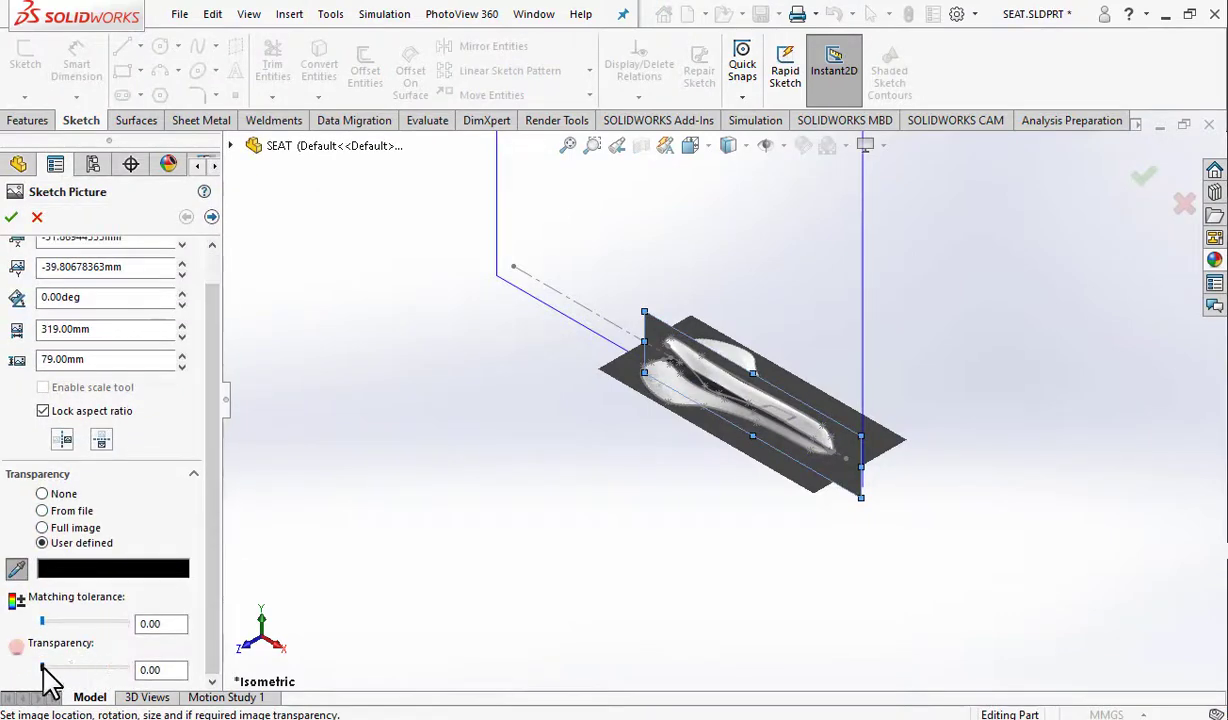
pyautogui.scroll(-3, 45, 594)
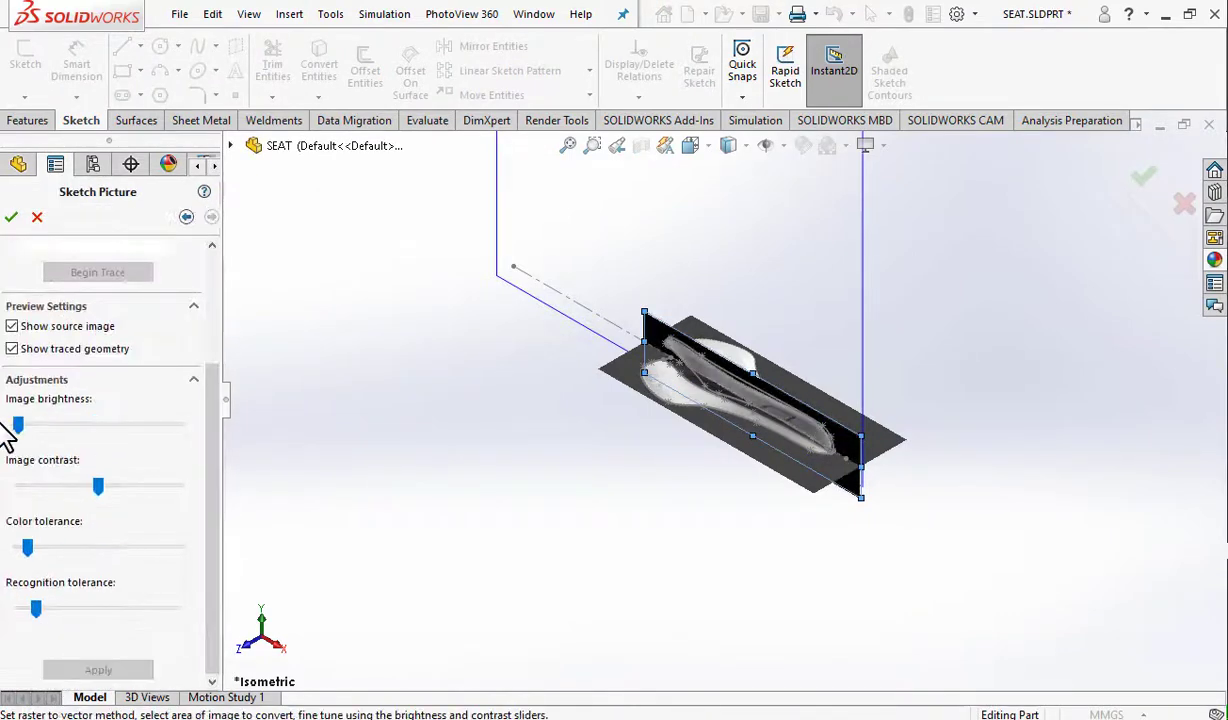
pyautogui.press('Return')
pyautogui.scroll(-3, 820, 500)
pyautogui.click(60, 142)
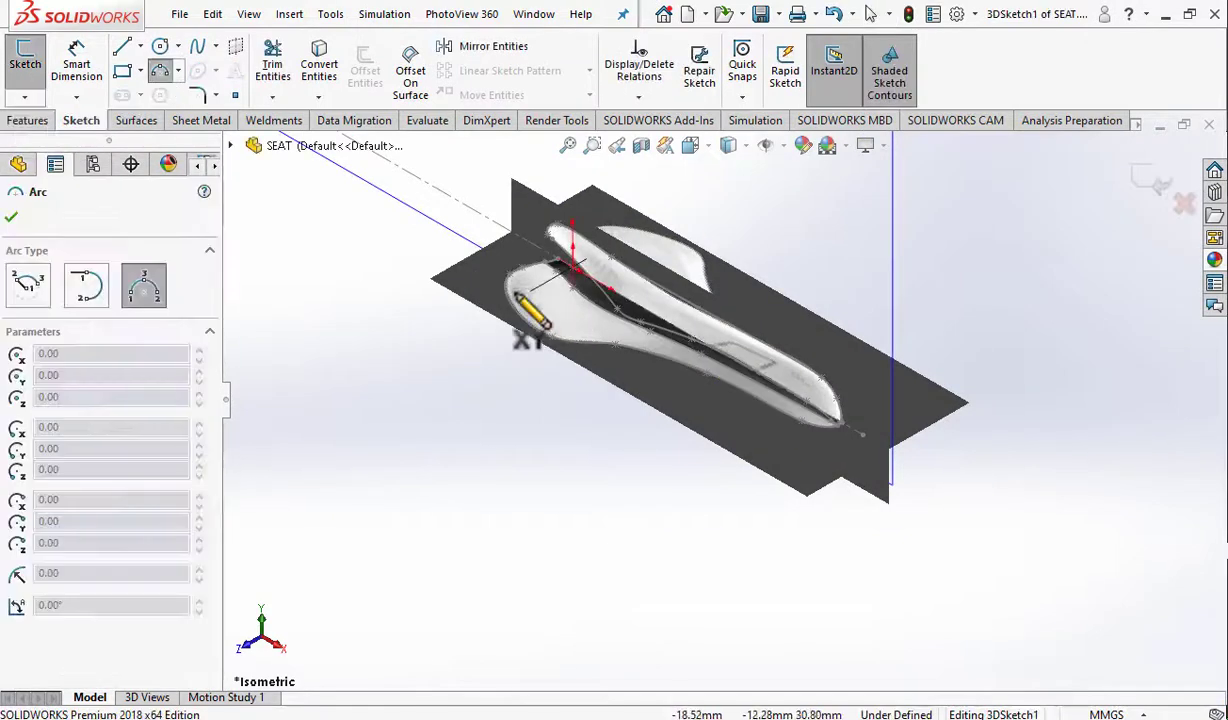
pyautogui.press('Escape')
pyautogui.moveTo(562, 268); pyautogui.dragTo(607, 322, button='middle')
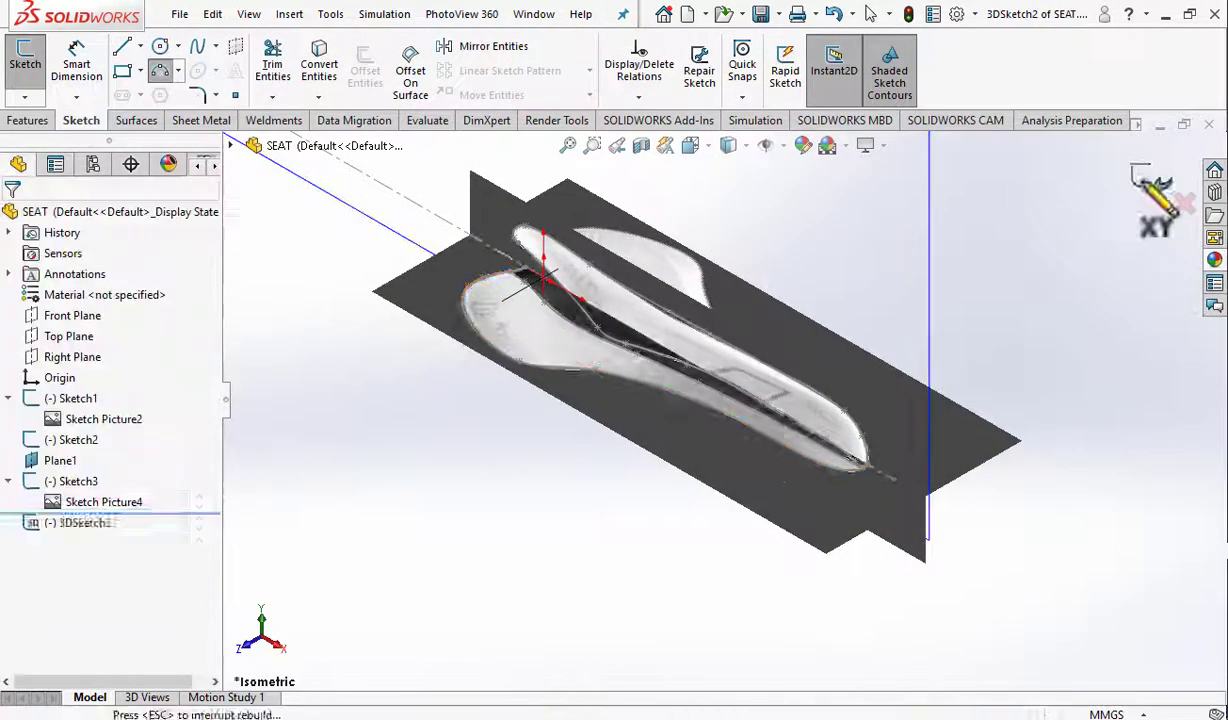
# Step: Create Plane2 through a point on Sketch2, parallel to Right Plane
pyautogui.click(769, 120)
pyautogui.click(307, 282)
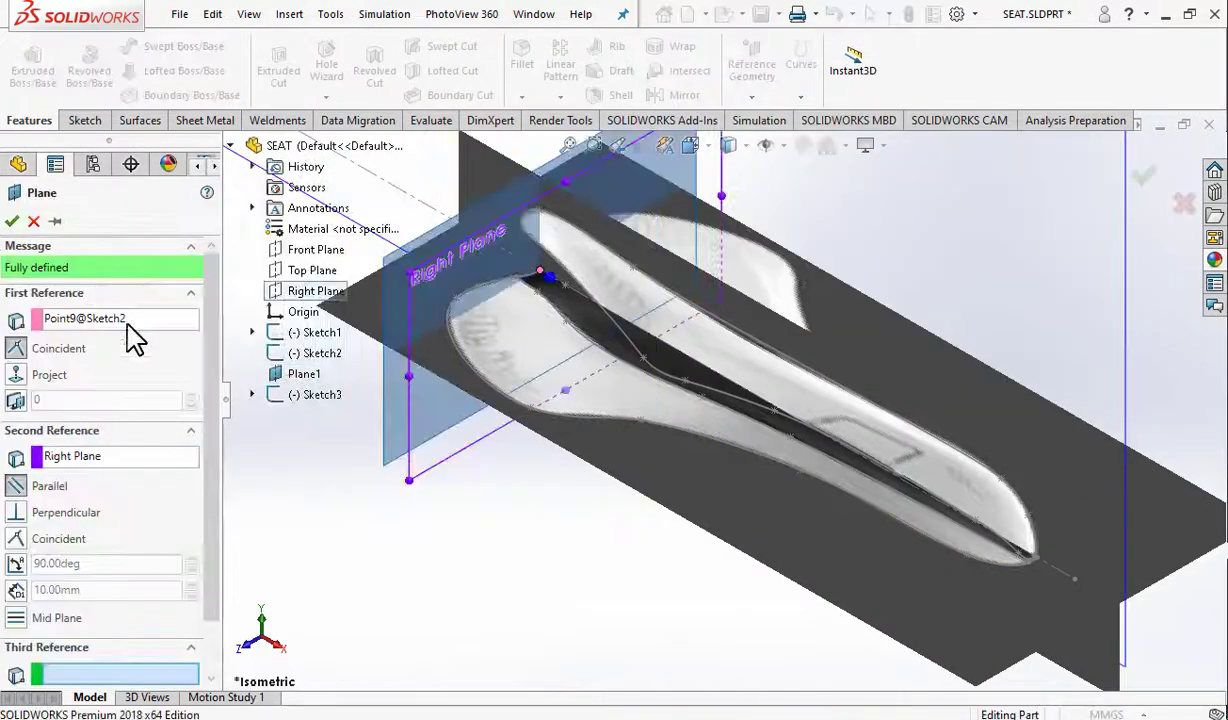
pyautogui.press('Return')
# Step: Add Plane3–Plane5 offset 40 mm from Plane2 and draw a 3-point arc across the seat on Plane2
pyautogui.click(757, 100)
pyautogui.click(191, 447)
pyautogui.click(192, 498)
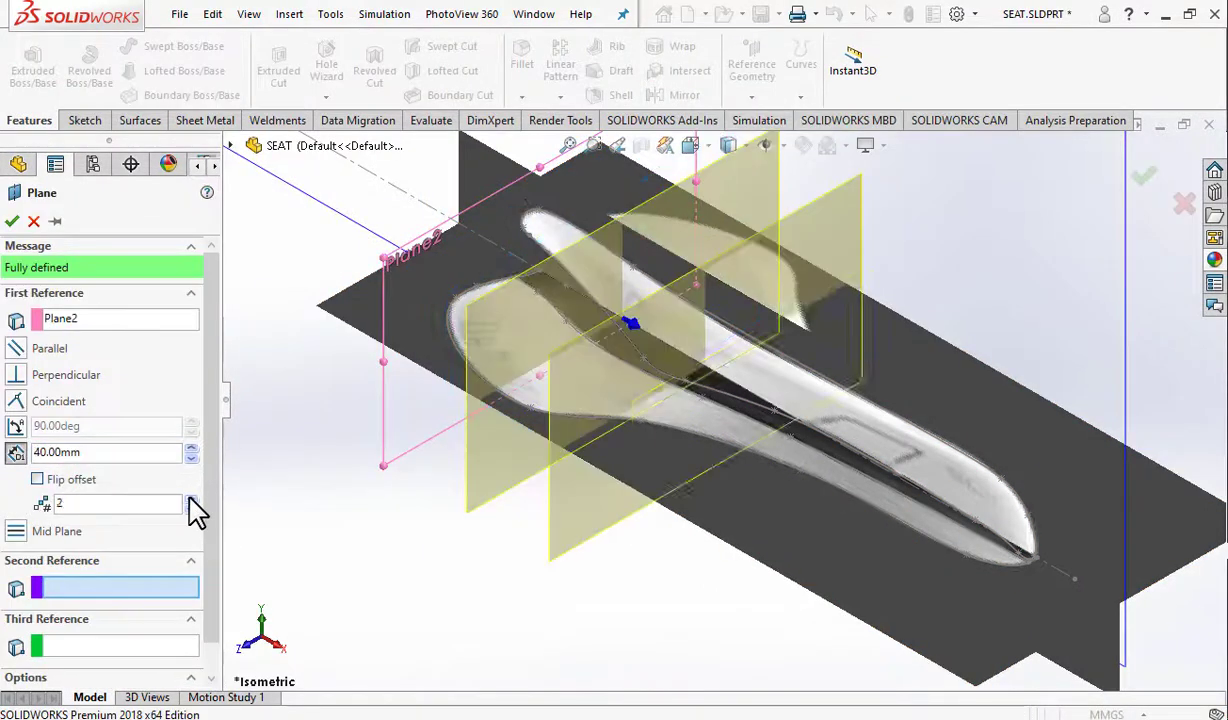
pyautogui.click(193, 509)
pyautogui.click(193, 455)
pyautogui.click(11, 221)
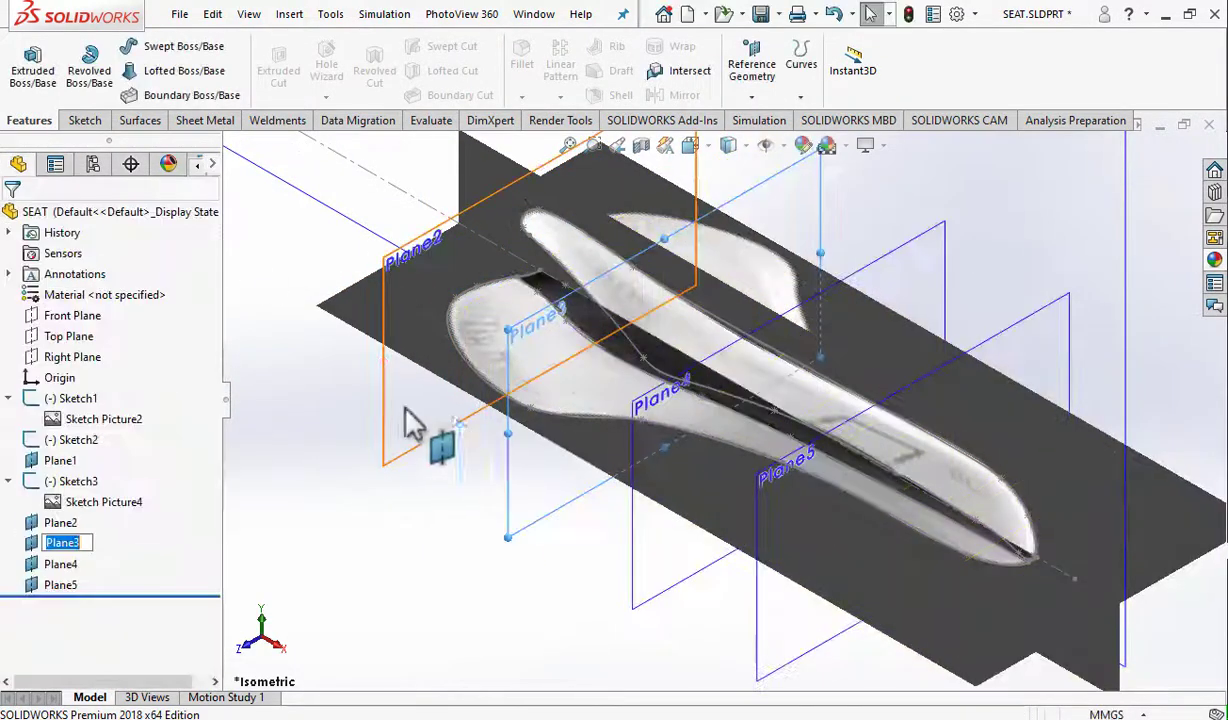
pyautogui.click(607, 256)
# Step: Pierce the first arc's endpoint onto the seat outline spline and close that sketch
pyautogui.press('Escape')
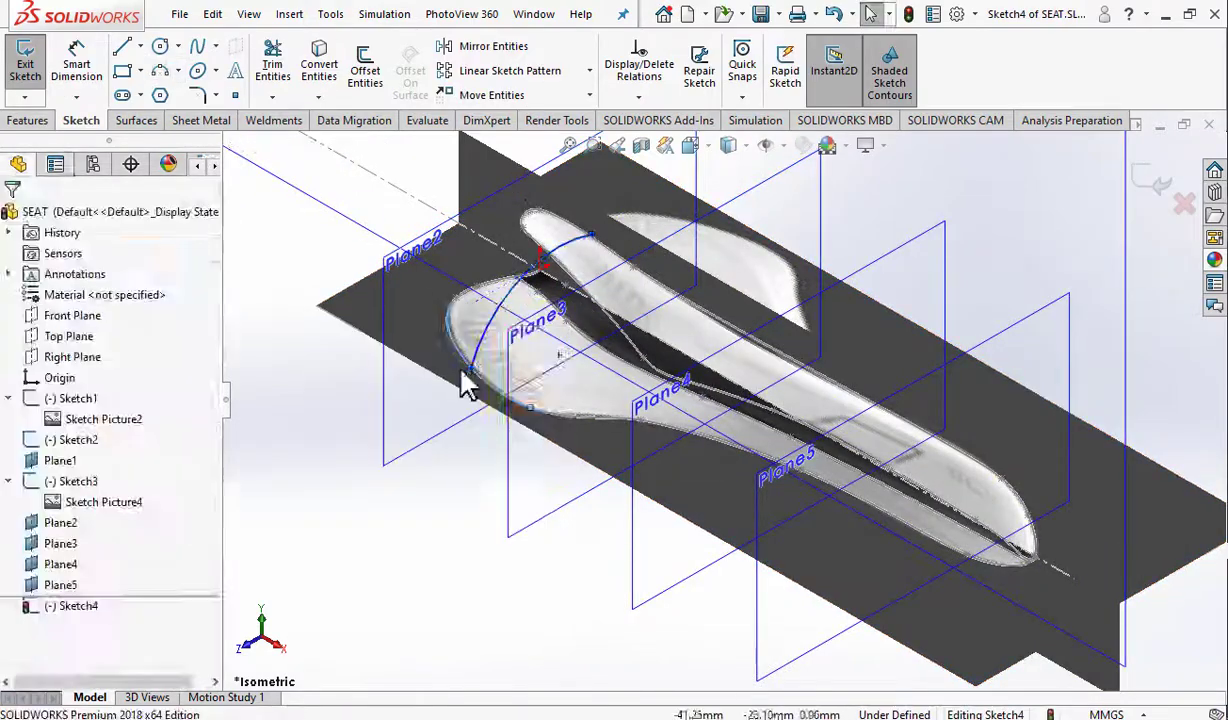
pyautogui.click(540, 245)
pyautogui.keyDown('ctrl'); pyautogui.click(562, 255); pyautogui.keyUp('ctrl')
pyautogui.click(676, 150)
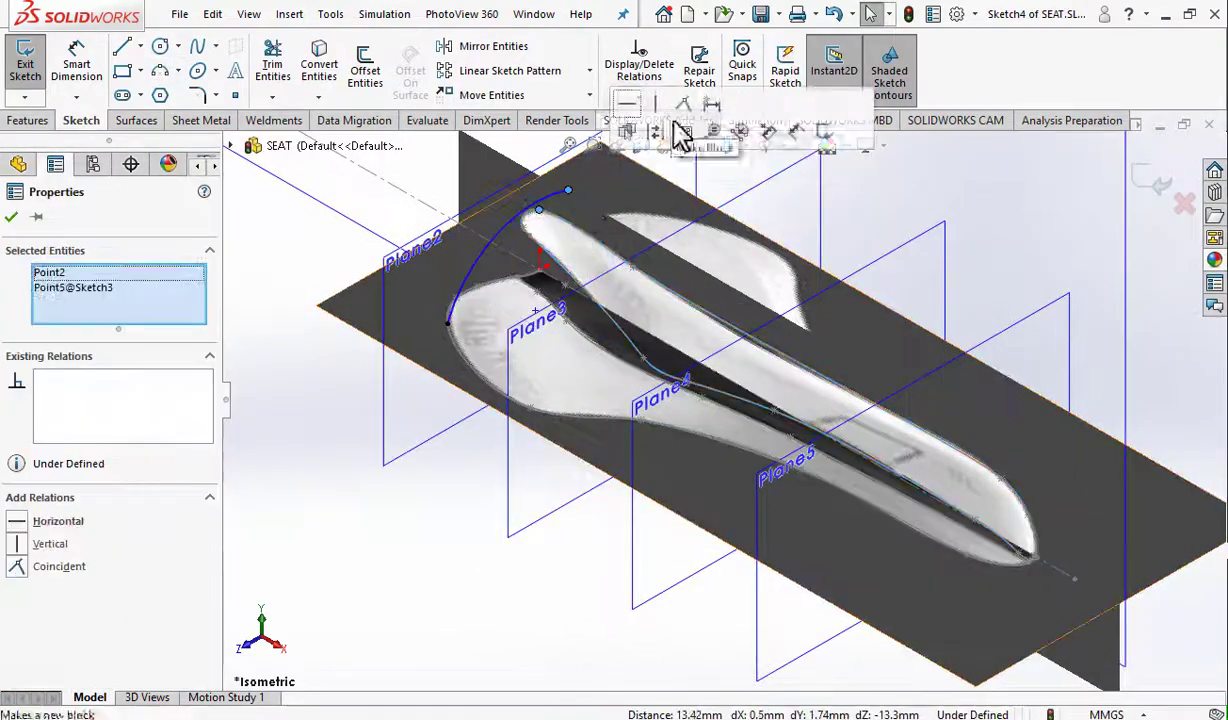
pyautogui.click(677, 132)
pyautogui.hotkey('ctrl', 'b')
# Step: Sketch a 3-point arc cross-section on Plane3 starting on the seat outline
pyautogui.click(60, 564)
pyautogui.click(160, 70)
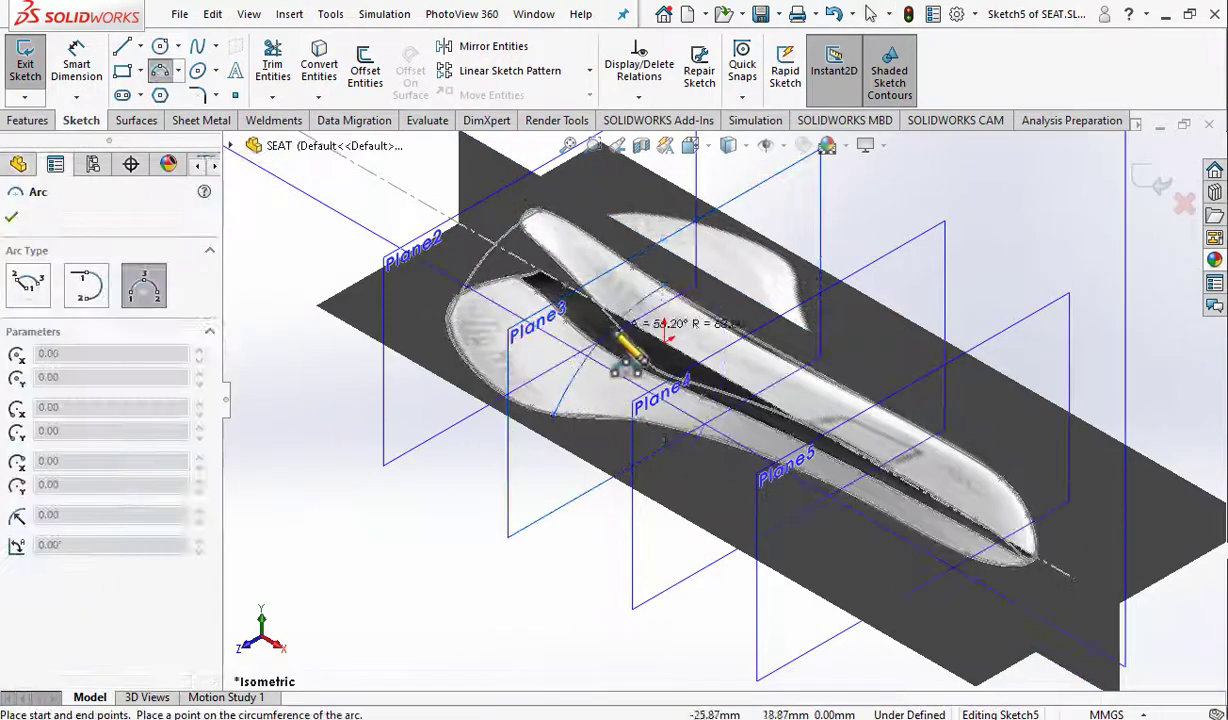
pyautogui.click(663, 287)
pyautogui.click(553, 415)
pyautogui.press('Escape')
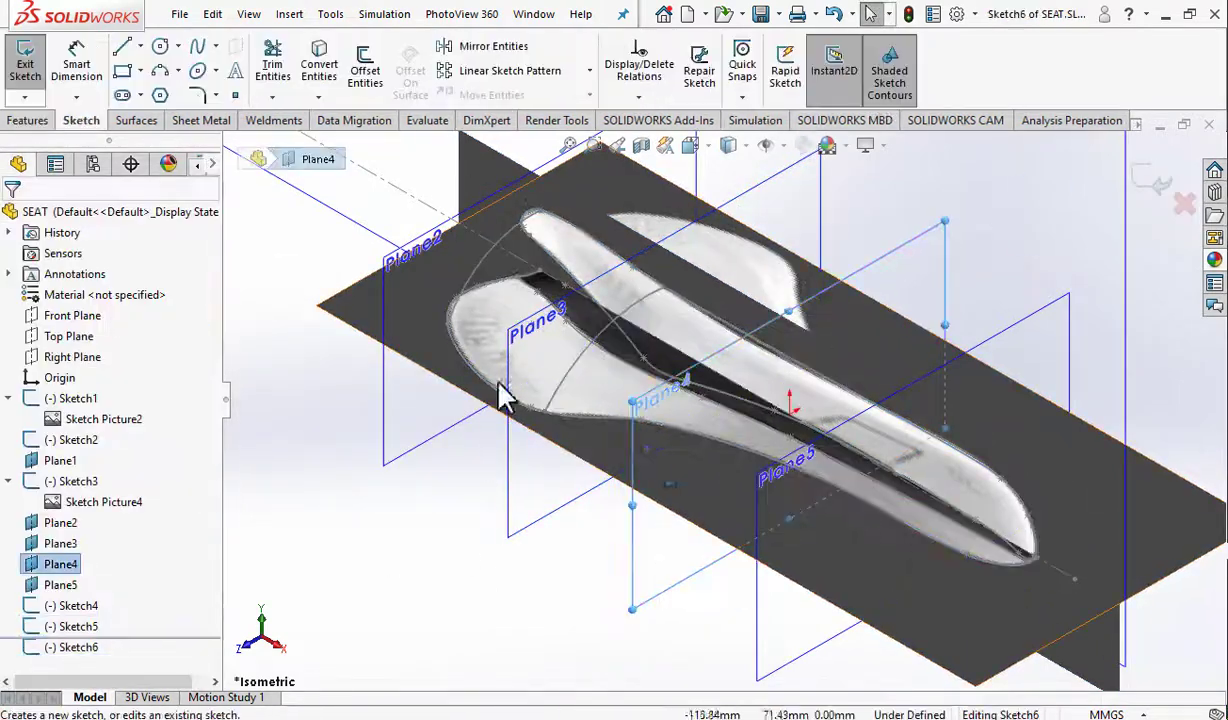
# Step: Draw another arc cross-section on Plane4 and clear the point selection
pyautogui.press('Return')
pyautogui.click(812, 372)
pyautogui.click(737, 443)
pyautogui.press('Escape')
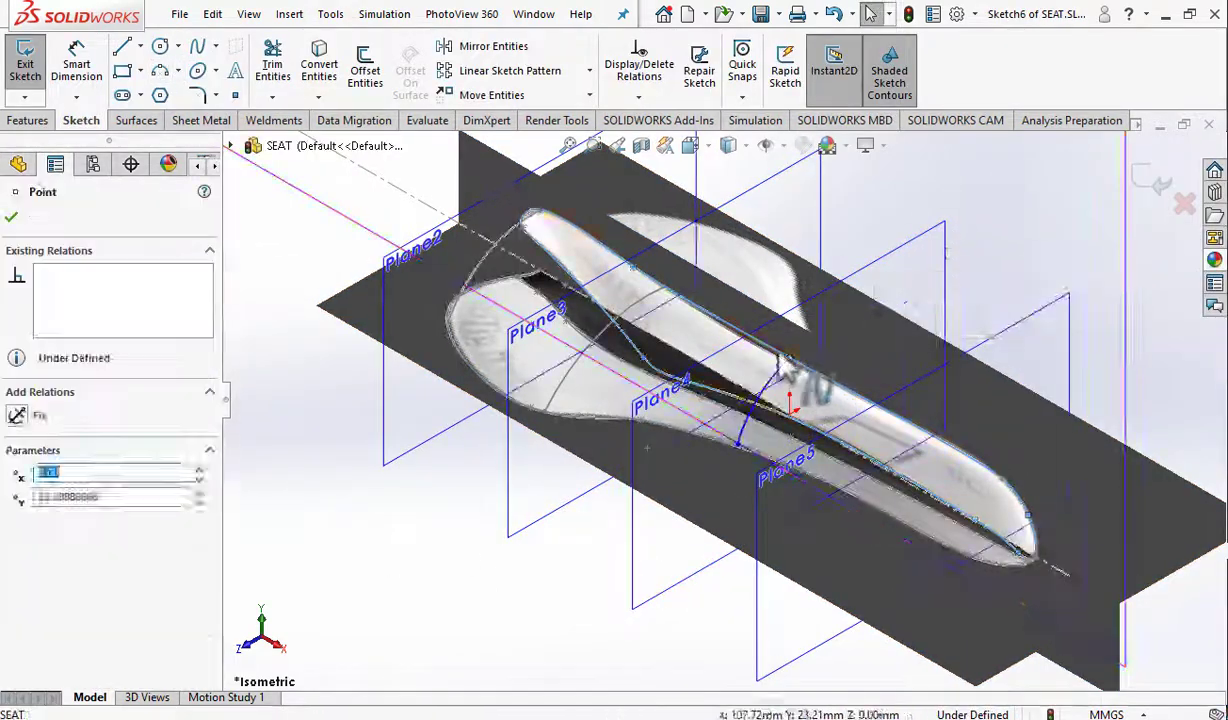
pyautogui.scroll(-3, 740, 460)
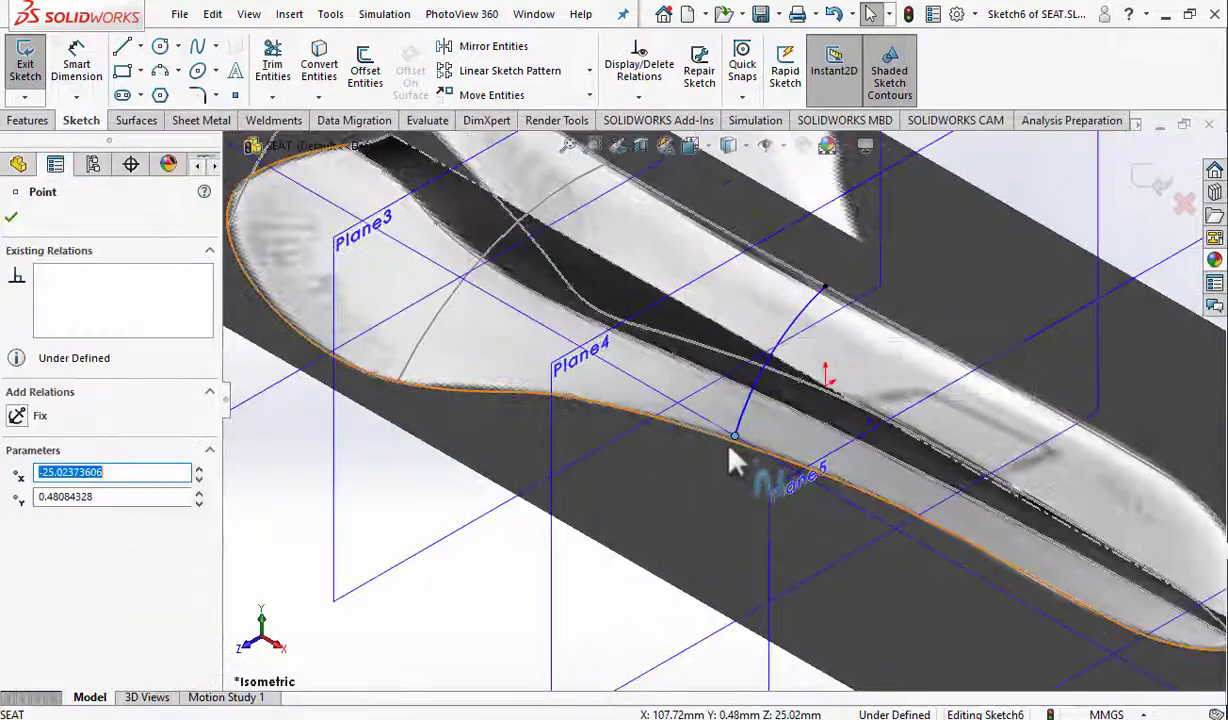
pyautogui.scroll(5, 735, 460)
pyautogui.click(465, 625)
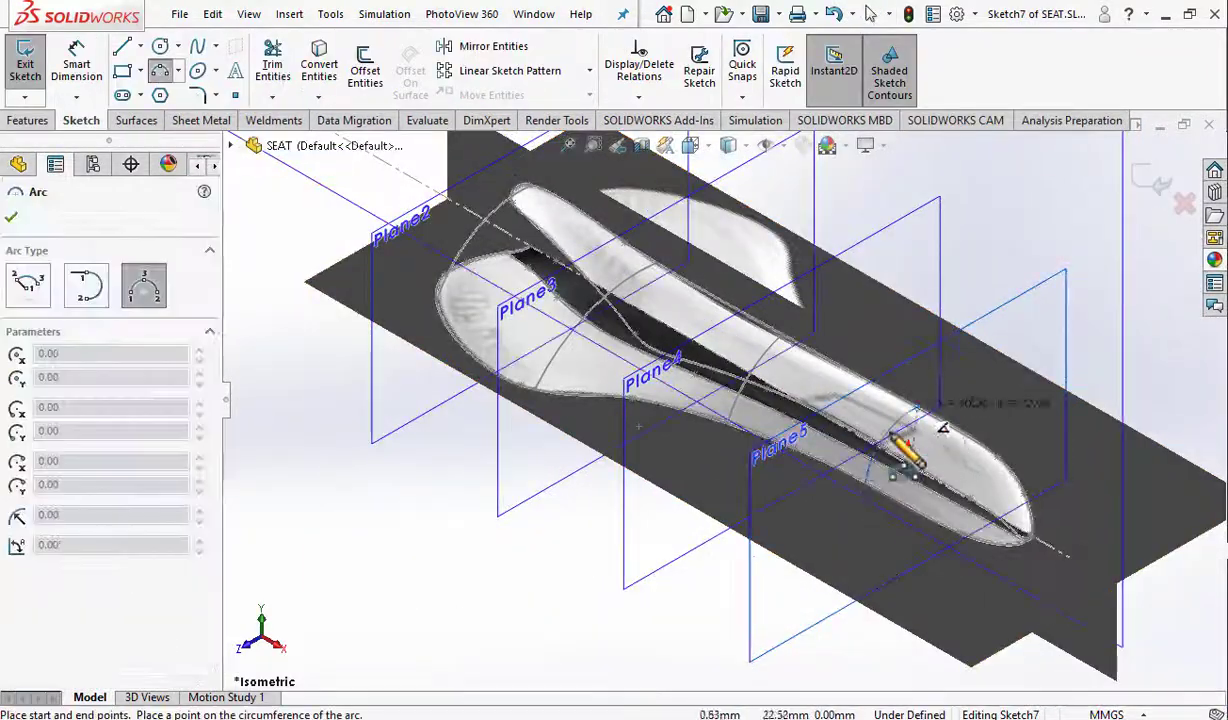
pyautogui.press('Escape')
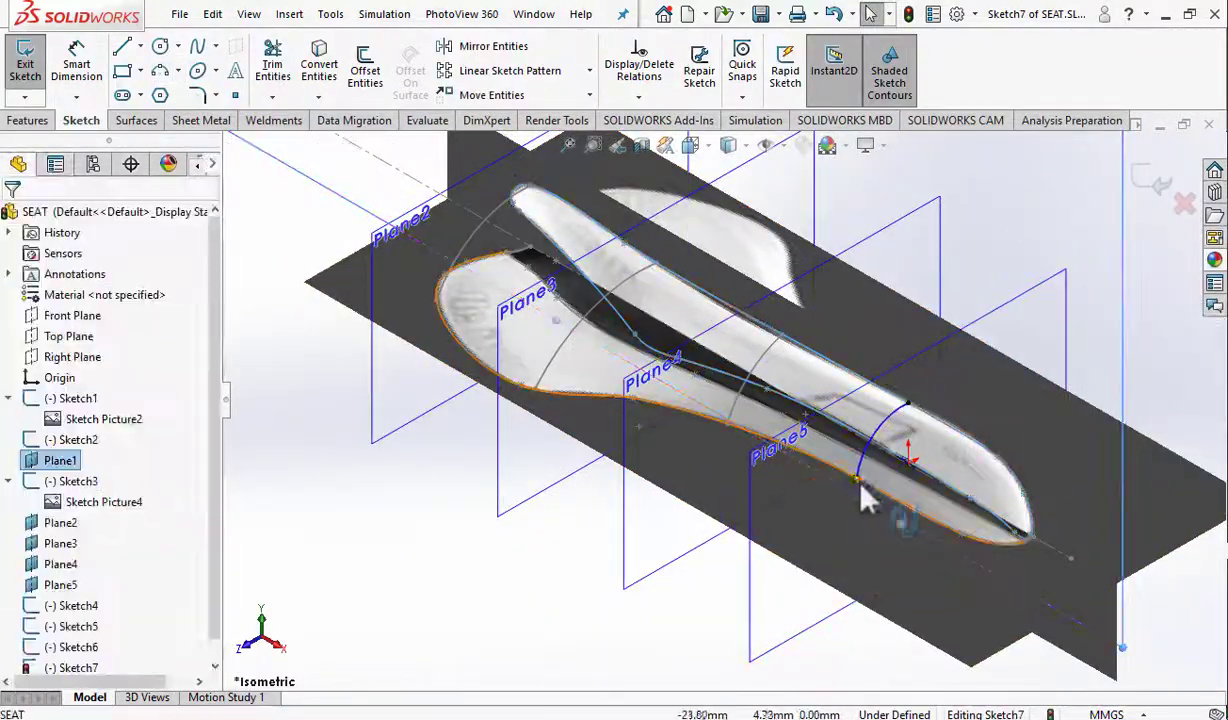
pyautogui.scroll(-3, 965, 448)
pyautogui.scroll(5, 965, 448)
# Step: Draw a spline on Front Plane along the seat's dark central stripe edge
pyautogui.scroll(3, 307, 400)
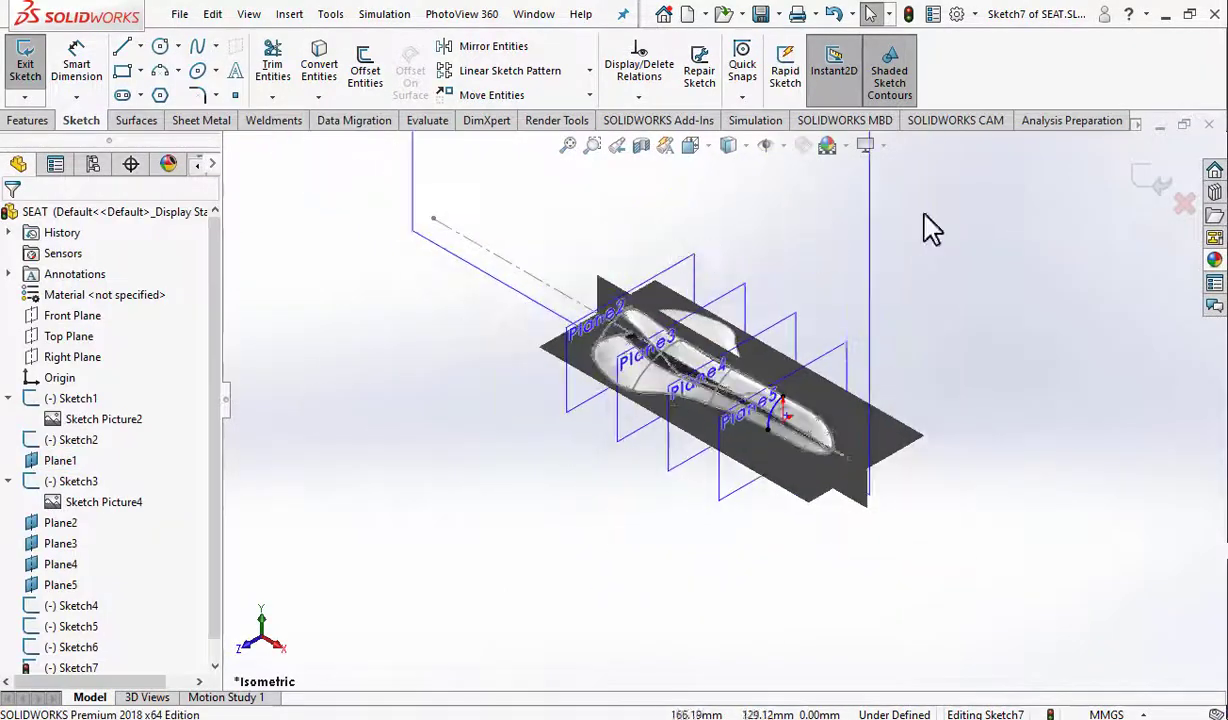
pyautogui.click(72, 294)
pyautogui.scroll(-3, 720, 420)
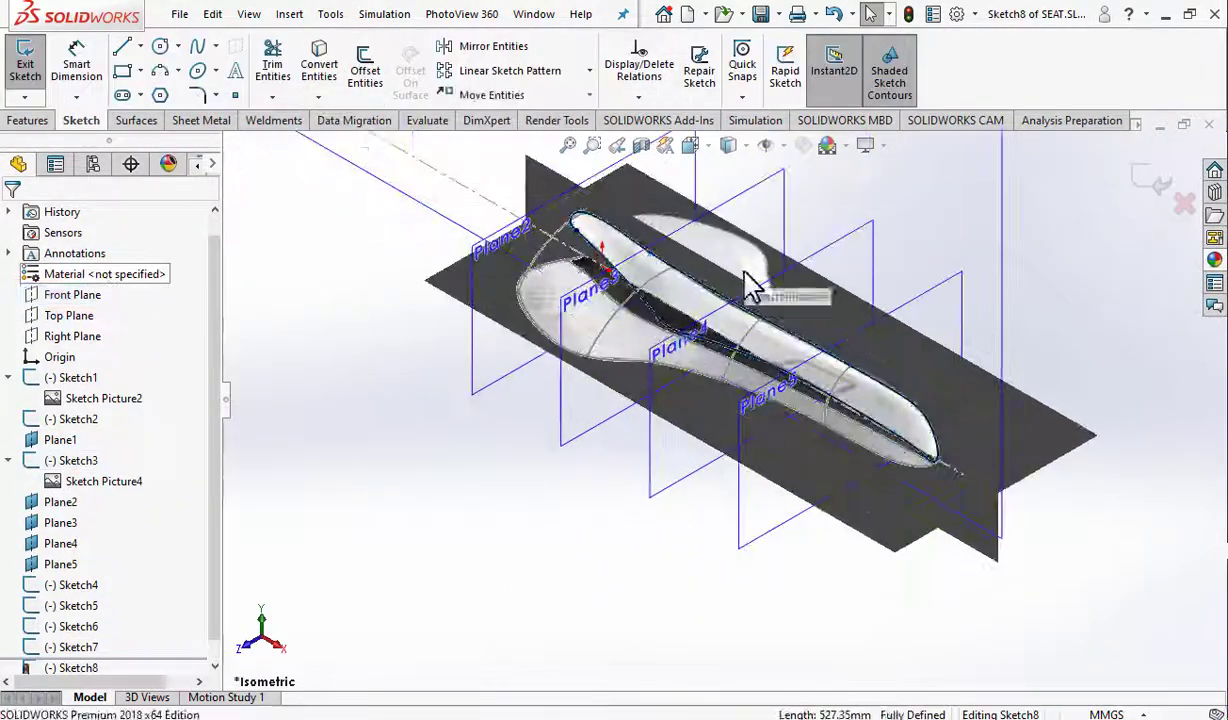
pyautogui.scroll(-3, 750, 285)
pyautogui.click(197, 46)
pyautogui.click(405, 233)
pyautogui.scroll(-2, 781, 521)
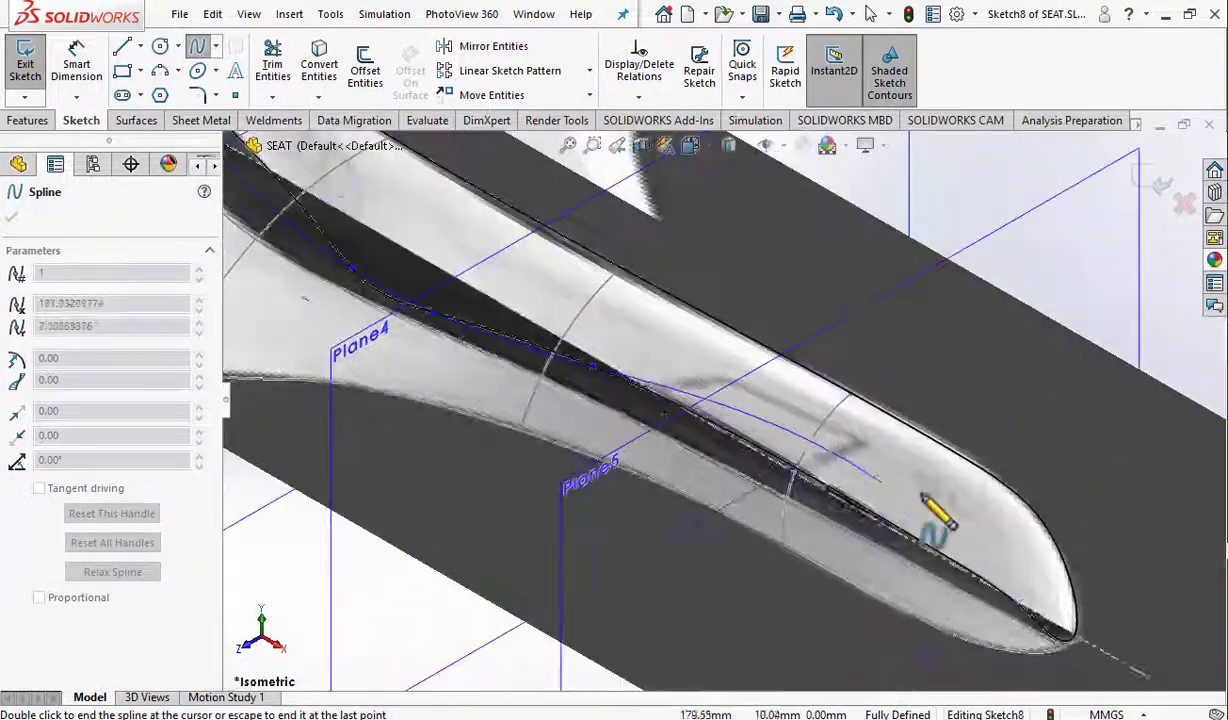
pyautogui.moveTo(935, 510)
pyautogui.keyDown('ctrl'); pyautogui.mouseDown(button='middle')
pyautogui.moveTo(987, 657)
pyautogui.moveTo(960, 590)
pyautogui.moveTo(603, 348)
pyautogui.mouseUp(button='middle'); pyautogui.keyUp('ctrl')
pyautogui.press('Escape')
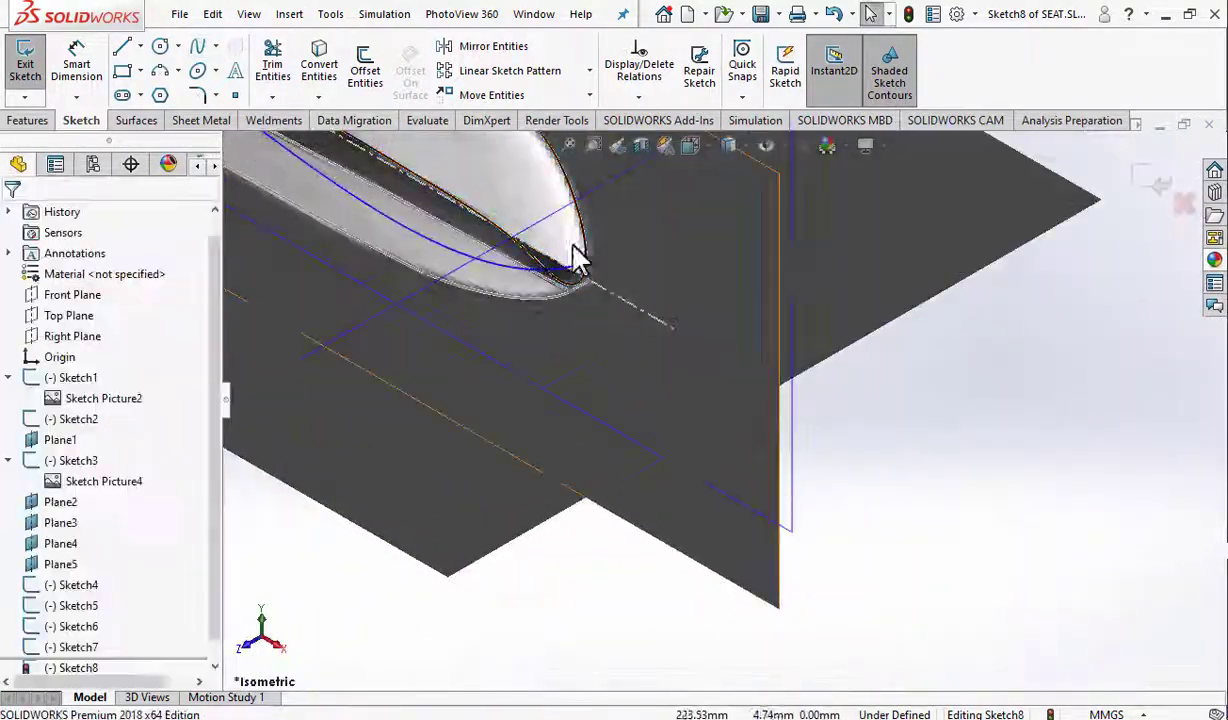
# Step: Adjust the stripe spline's points near the tip and rear to follow the stripe edge
pyautogui.click(575, 262)
pyautogui.moveTo(528, 292)
pyautogui.mouseDown(button='middle')
pyautogui.moveTo(461, 244)
pyautogui.moveTo(585, 335)
pyautogui.moveTo(496, 255)
pyautogui.mouseUp(button='middle')
pyautogui.click(585, 335)
pyautogui.scroll(3, 493, 348)
pyautogui.click(548, 370)
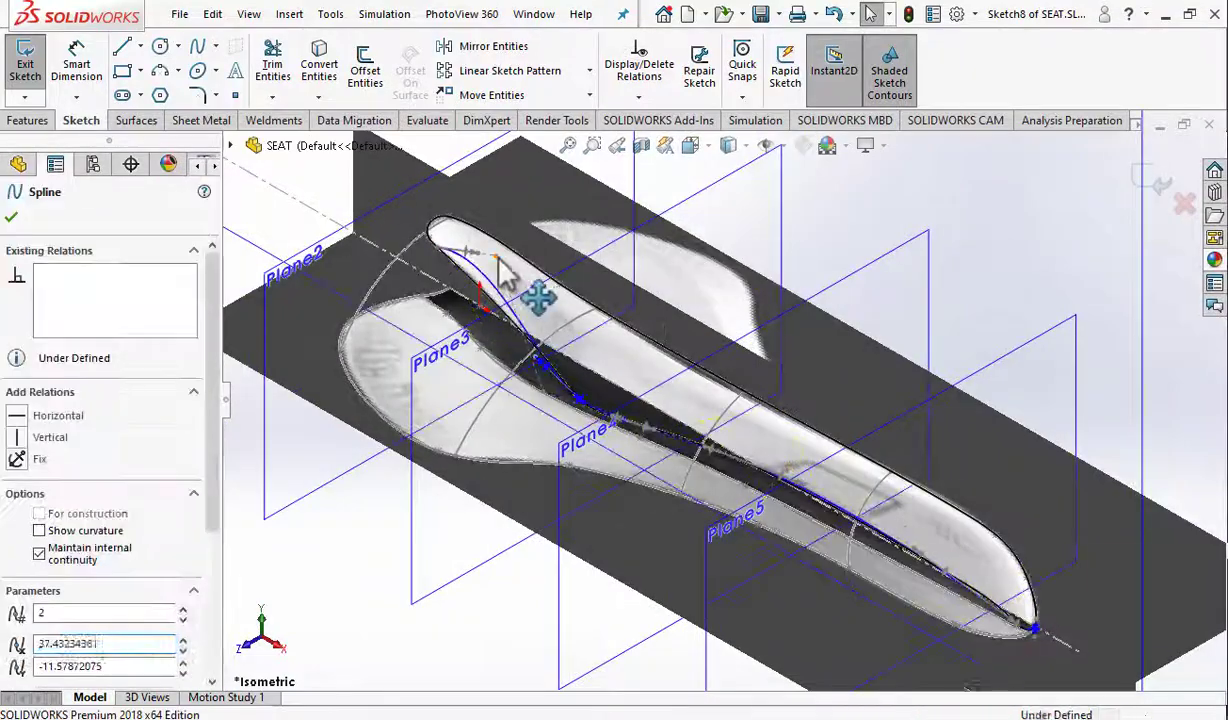
pyautogui.click(505, 275)
pyautogui.click(540, 378)
pyautogui.scroll(-3, 620, 355)
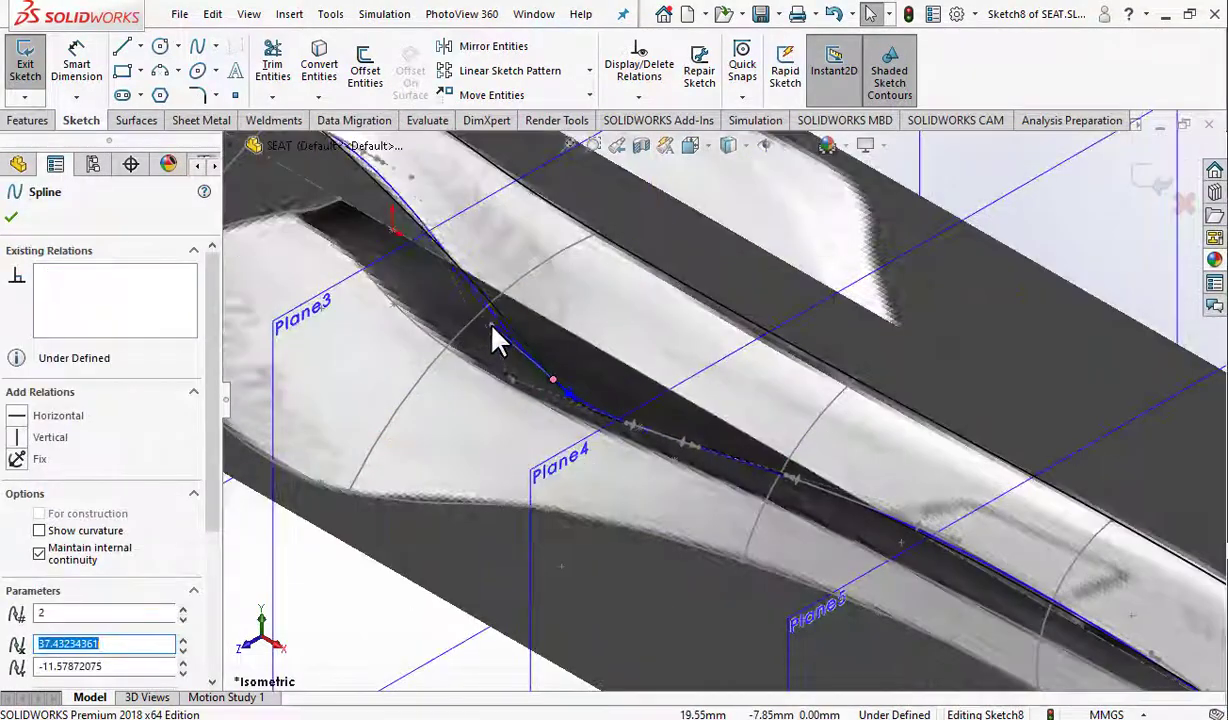
pyautogui.click(452, 247)
pyautogui.click(529, 356)
pyautogui.scroll(-3, 730, 472)
pyautogui.scroll(-2, 760, 490)
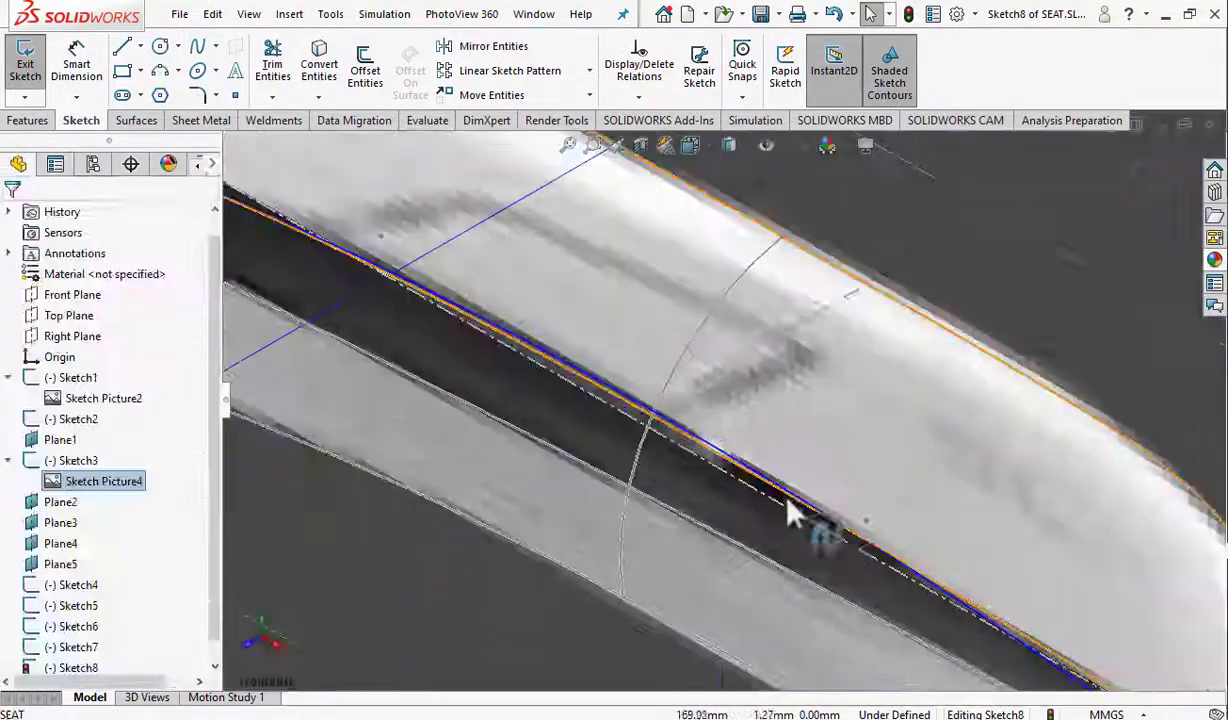
# Step: Attempt to delete spline points, dismiss the cannot-delete warning, and exit Sketch8
pyautogui.press('Delete')
pyautogui.press('Return')
pyautogui.scroll(5, 515, 260)
pyautogui.hotkey('ctrl', 'b')
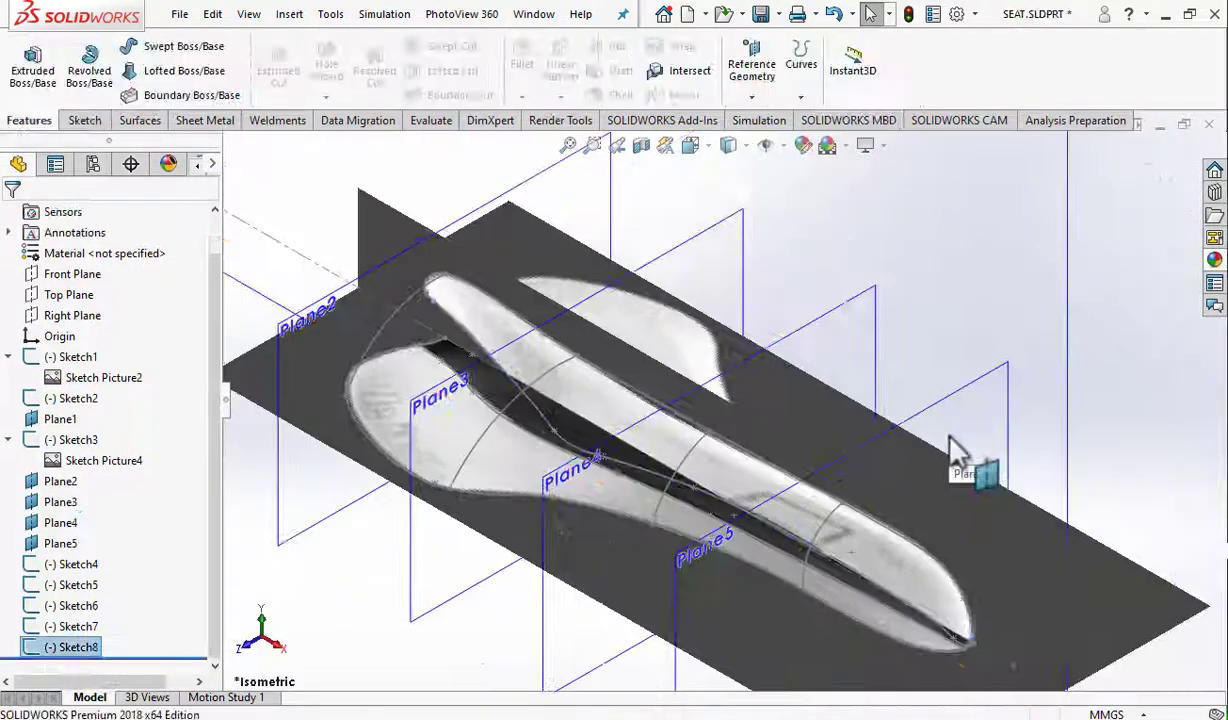
# Step: Try a Boundary Surface from the stripe spline, cancel it, and delete Plane2
pyautogui.click(140, 120)
pyautogui.click(228, 70)
pyautogui.click(507, 323)
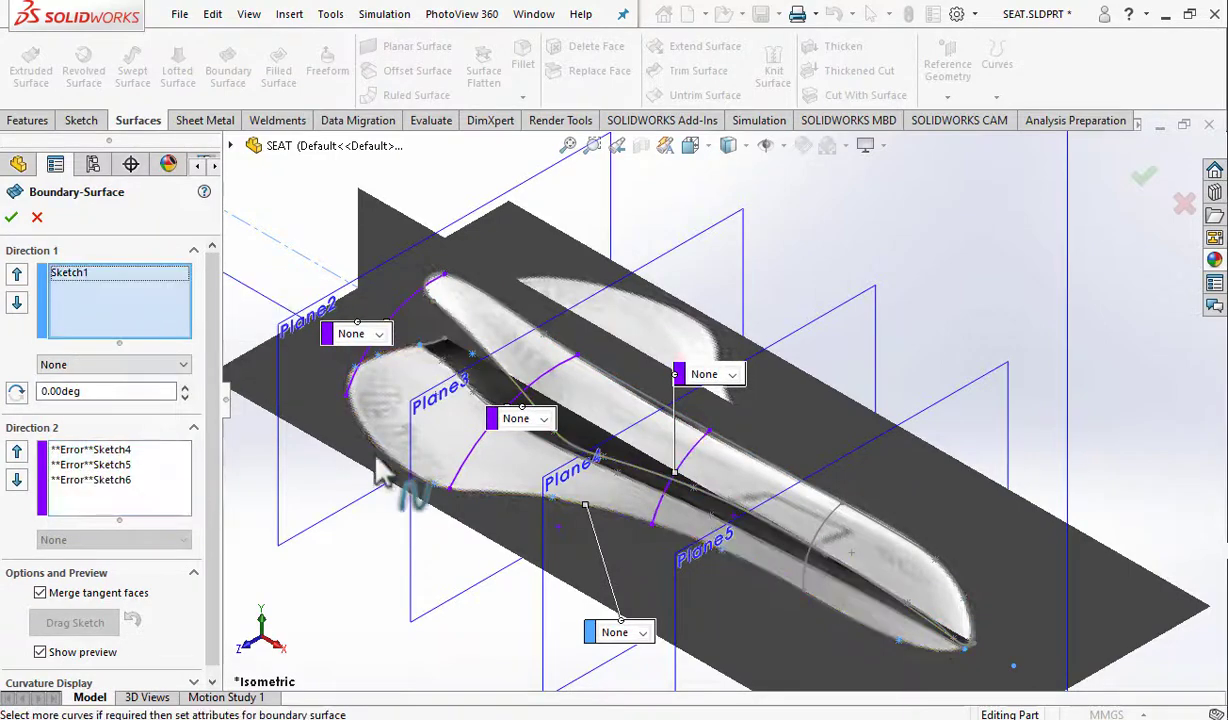
pyautogui.press('Delete')
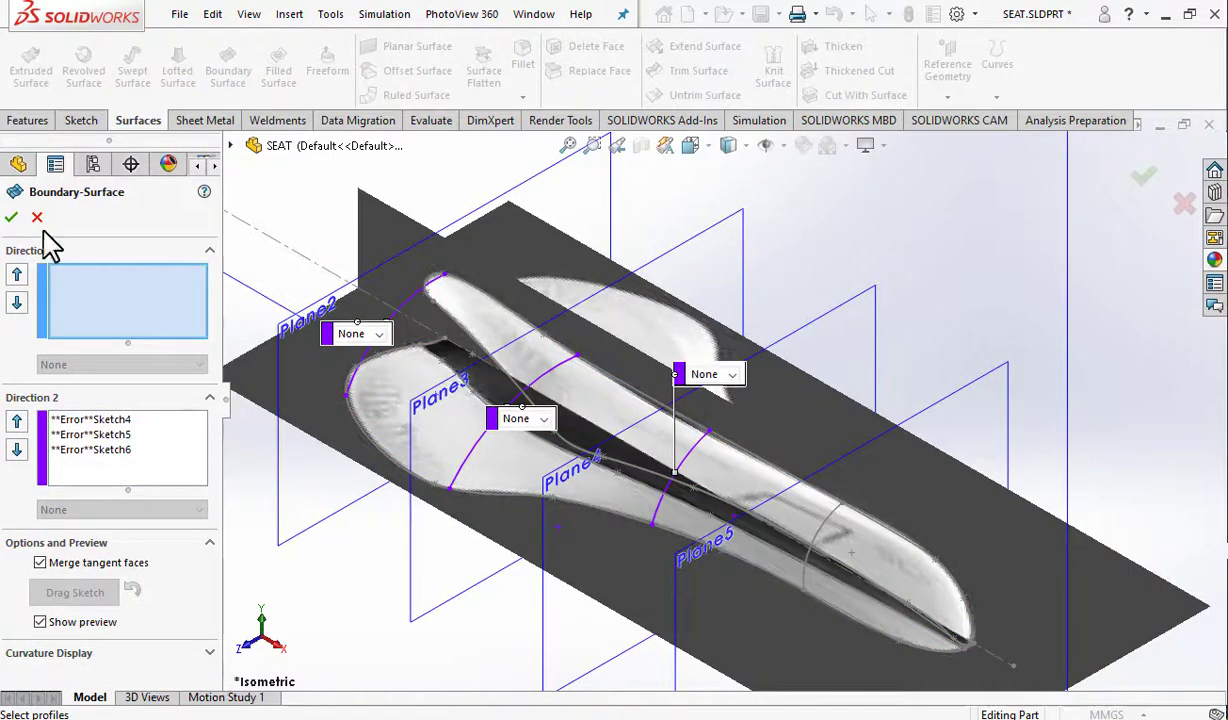
pyautogui.click(37, 217)
pyautogui.press('Delete')
pyautogui.press('Delete')
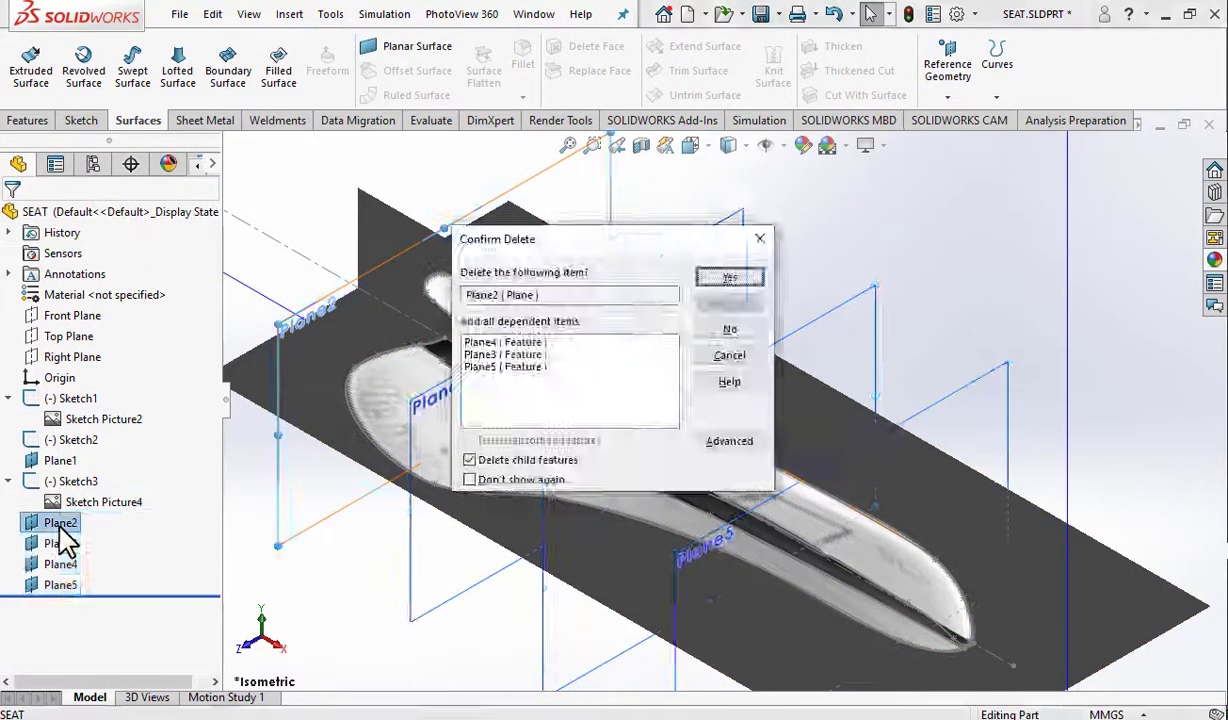
# Step: Confirm deleting Plane2–Plane5 along with dependent Sketch4–Sketch8
pyautogui.press('Return')
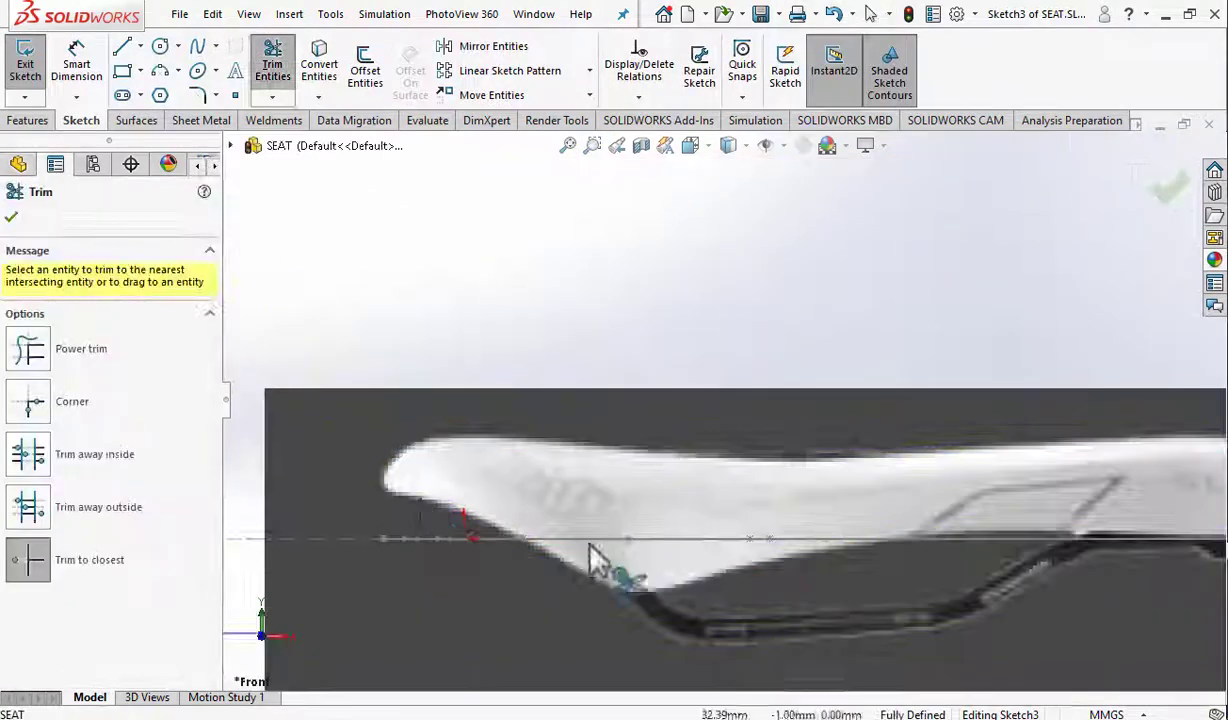
pyautogui.scroll(-3, 530, 458)
pyautogui.press('Escape')
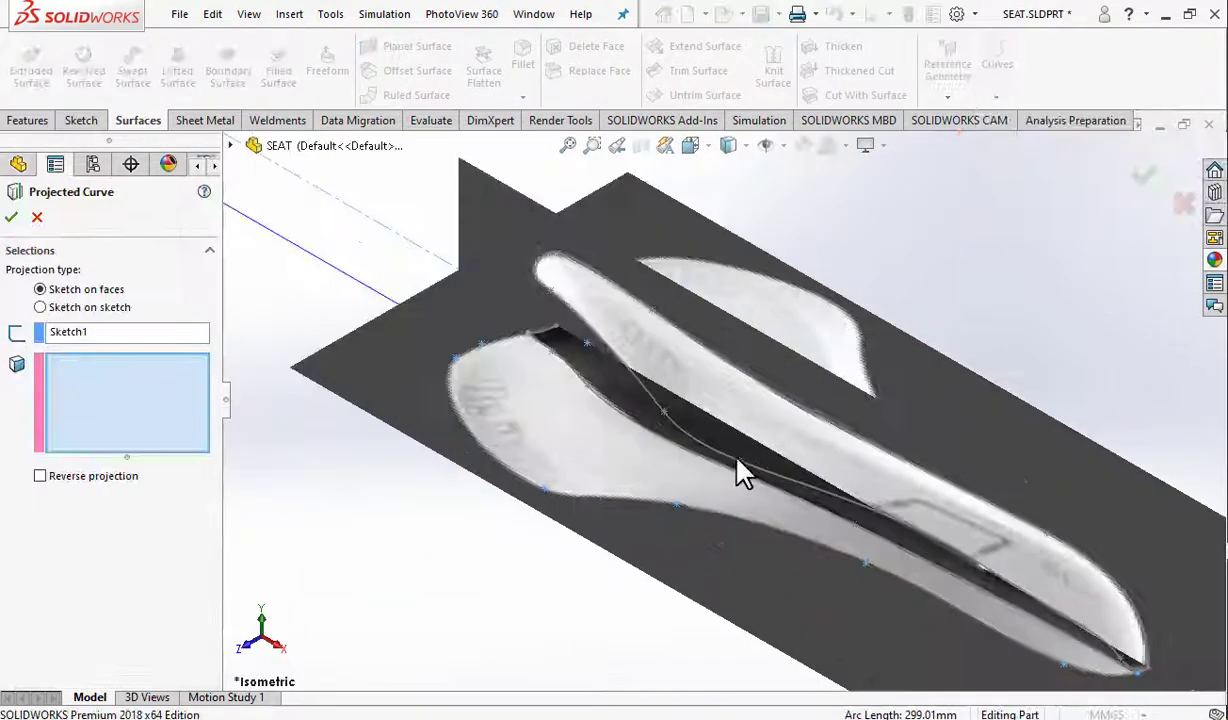
# Step: Create projected Curve1 and start a new plane through Sketch2's Point9
pyautogui.click(11, 217)
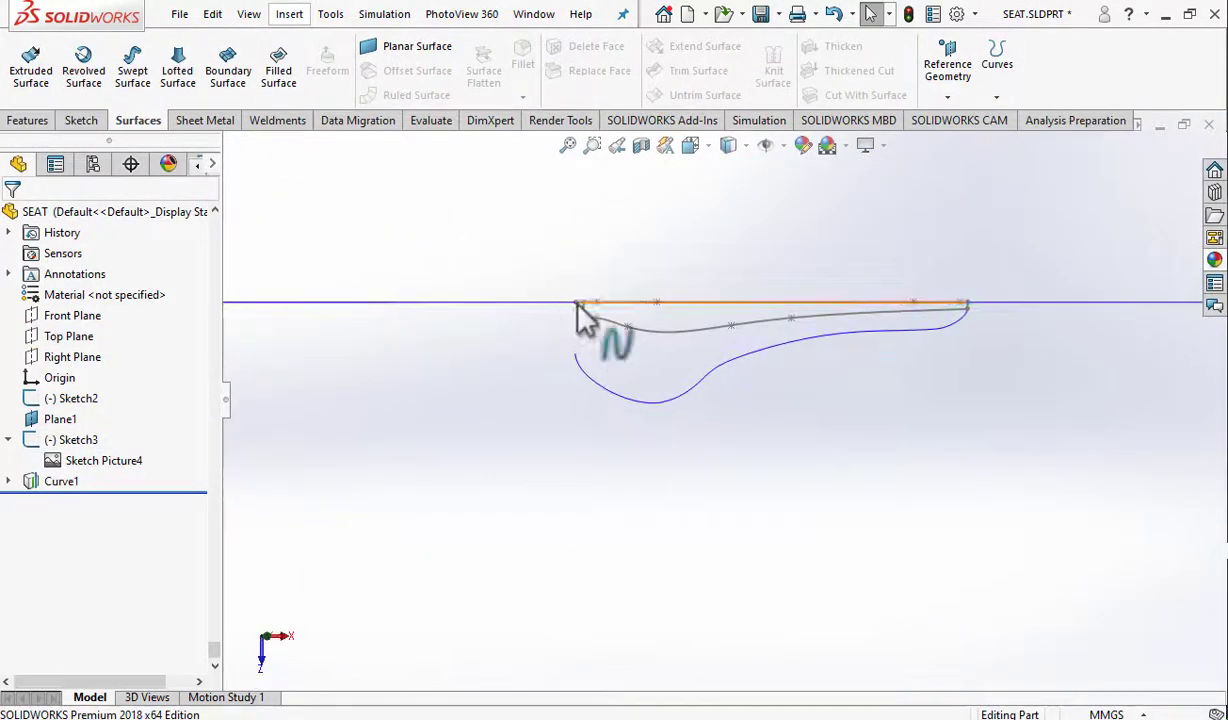
pyautogui.click(962, 121)
pyautogui.click(316, 249)
# Step: Make Plane6 parallel to Right Plane through the seat end point
pyautogui.click(207, 466)
pyautogui.click(316, 291)
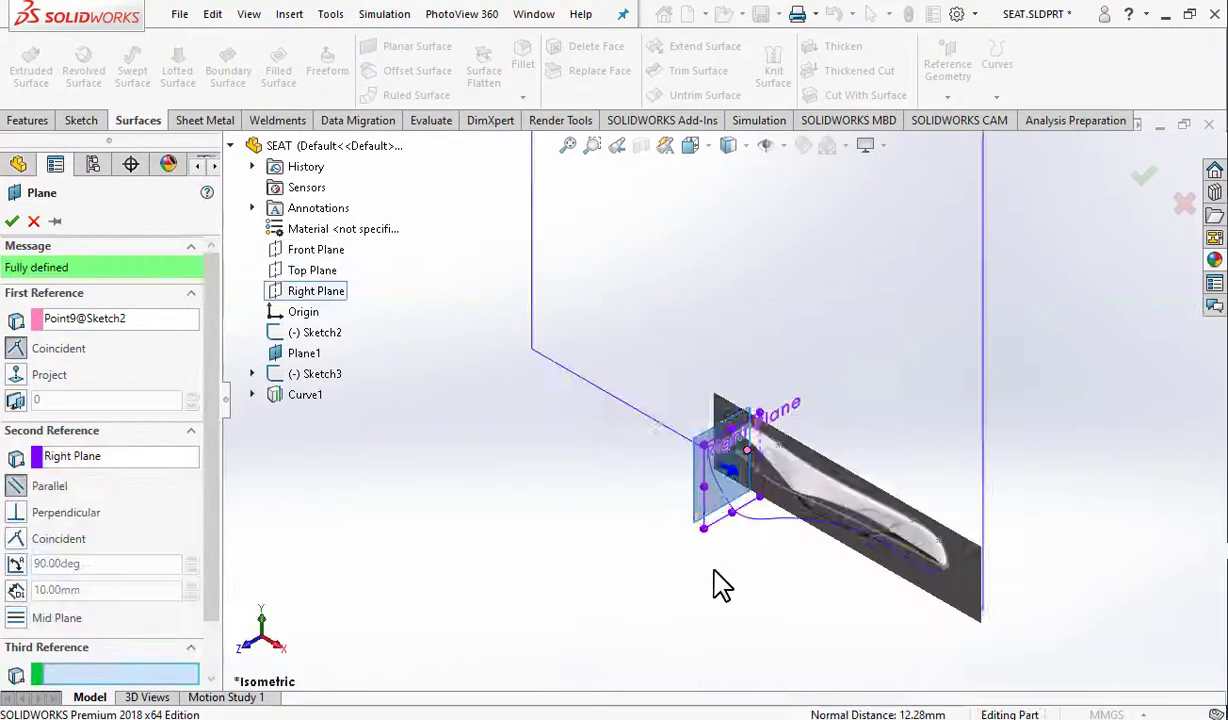
pyautogui.press('Return')
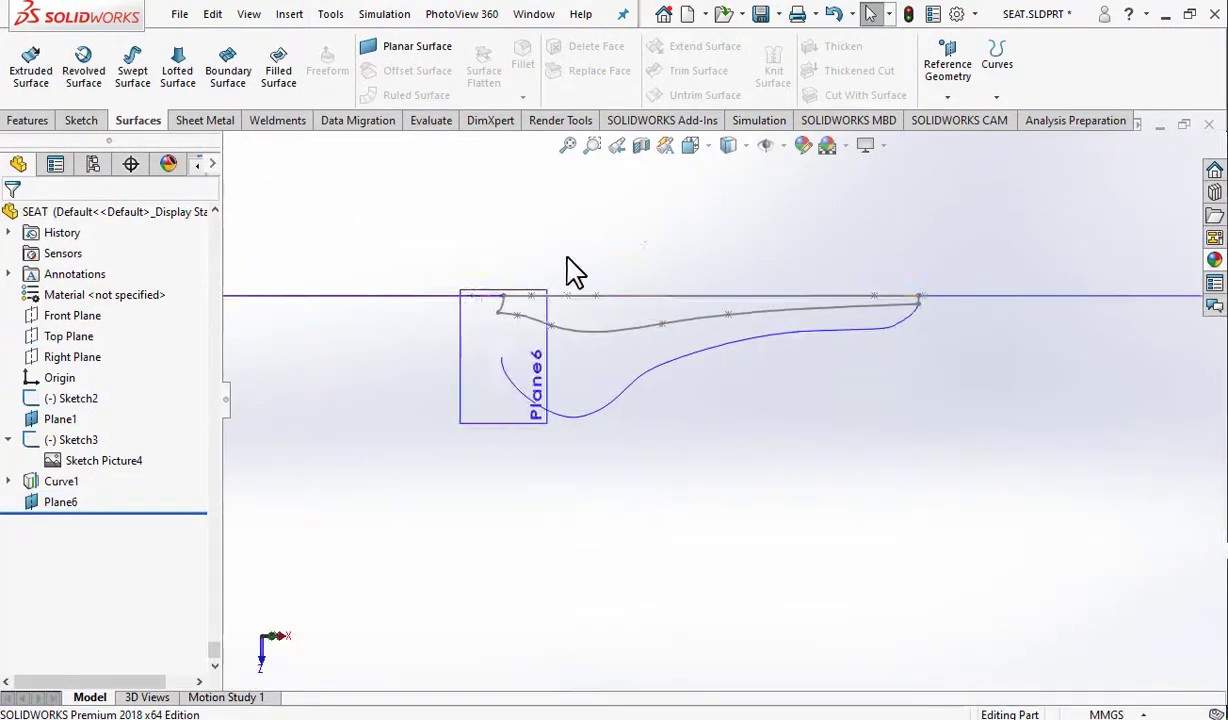
# Step: Create a plane offset 60 mm from Plane6
pyautogui.click(230, 145)
pyautogui.click(312, 270)
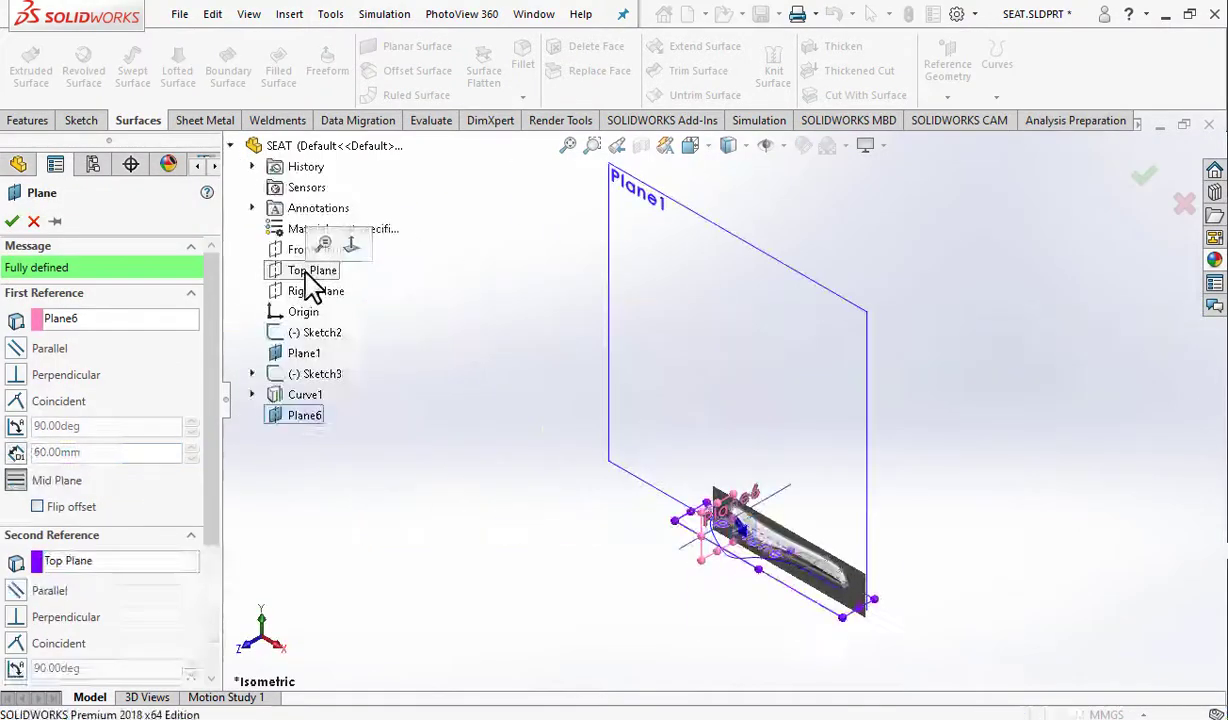
pyautogui.hotkey('ctrl', '8')
pyautogui.click(700, 402)
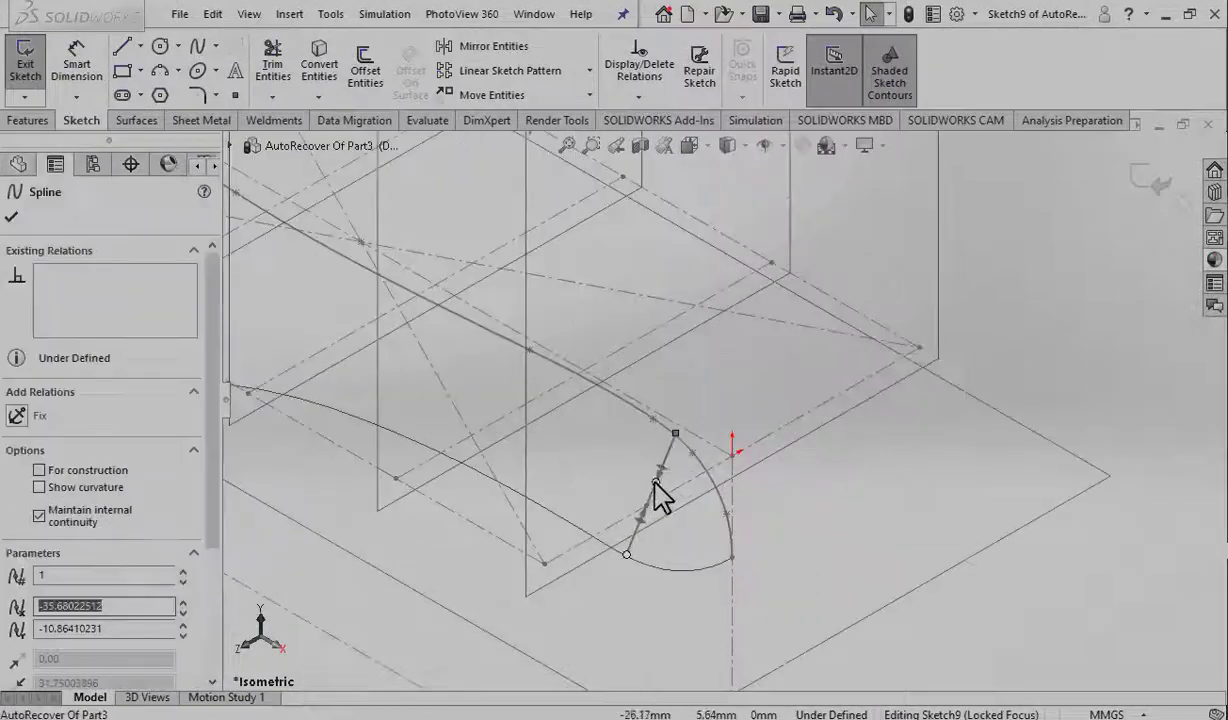
# Step: Add a Vertical relation at the cross-section spline's lower endpoint
pyautogui.scroll(-3, 575, 415)
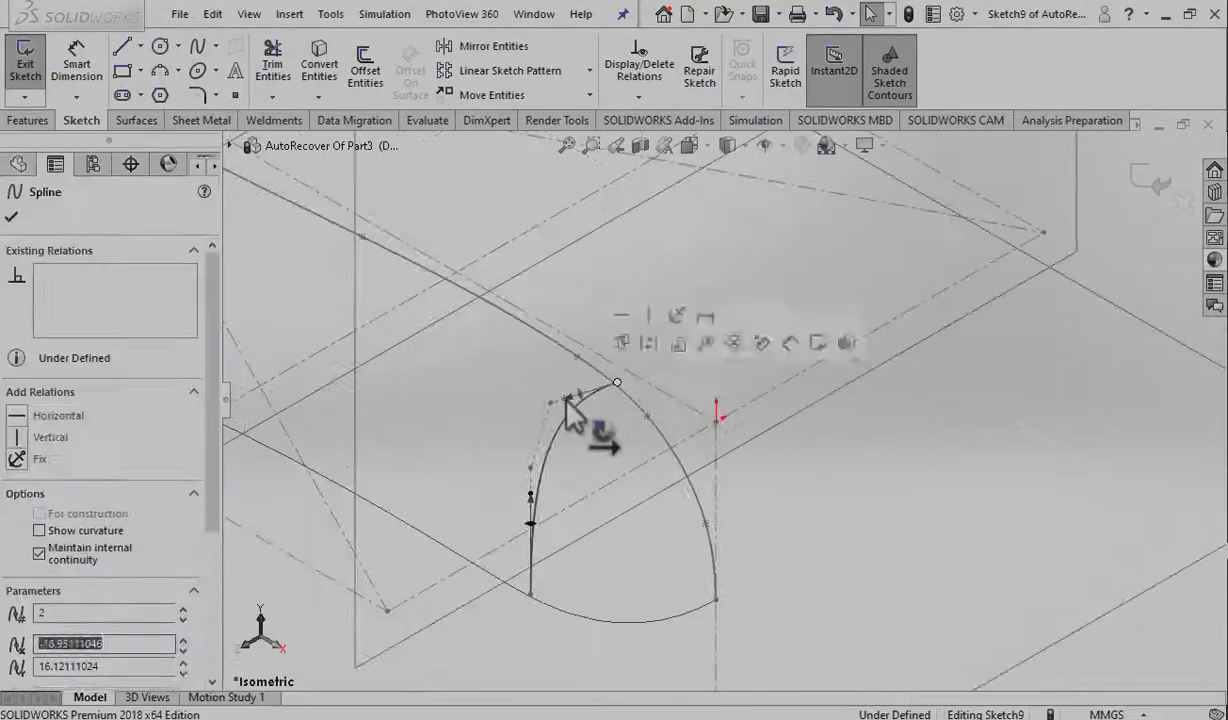
pyautogui.scroll(-2, 575, 425)
pyautogui.press('Escape')
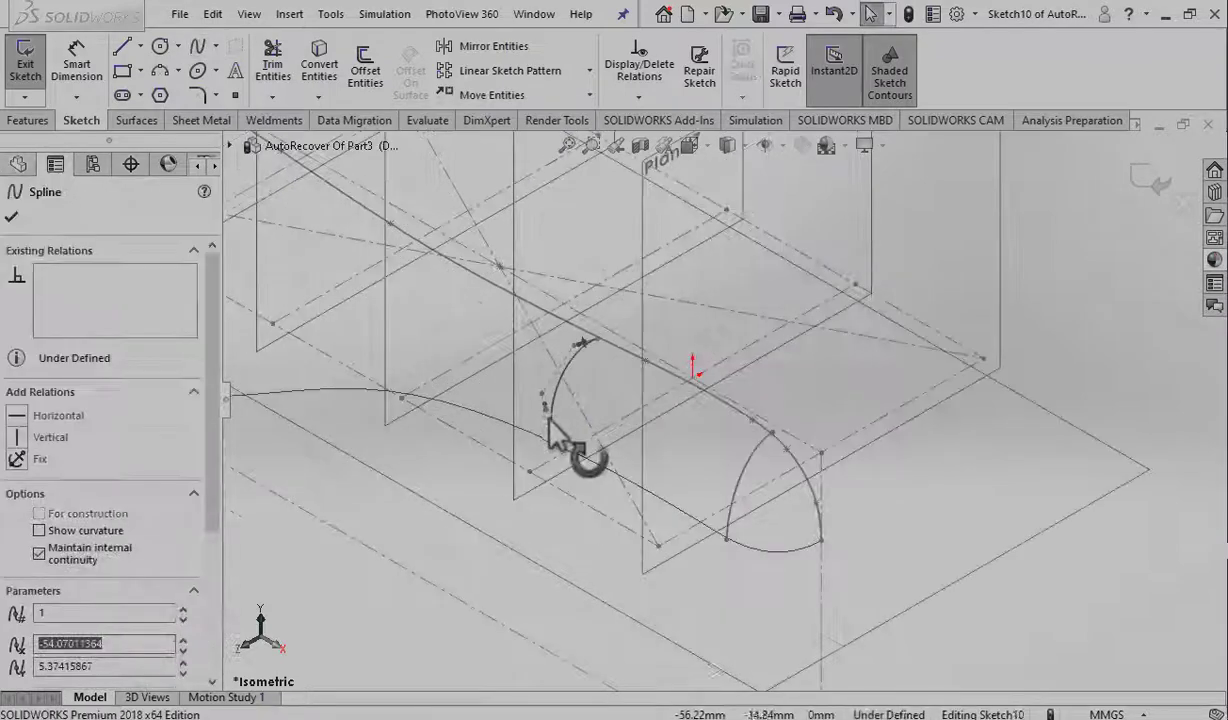
pyautogui.click(553, 441)
pyautogui.click(640, 328)
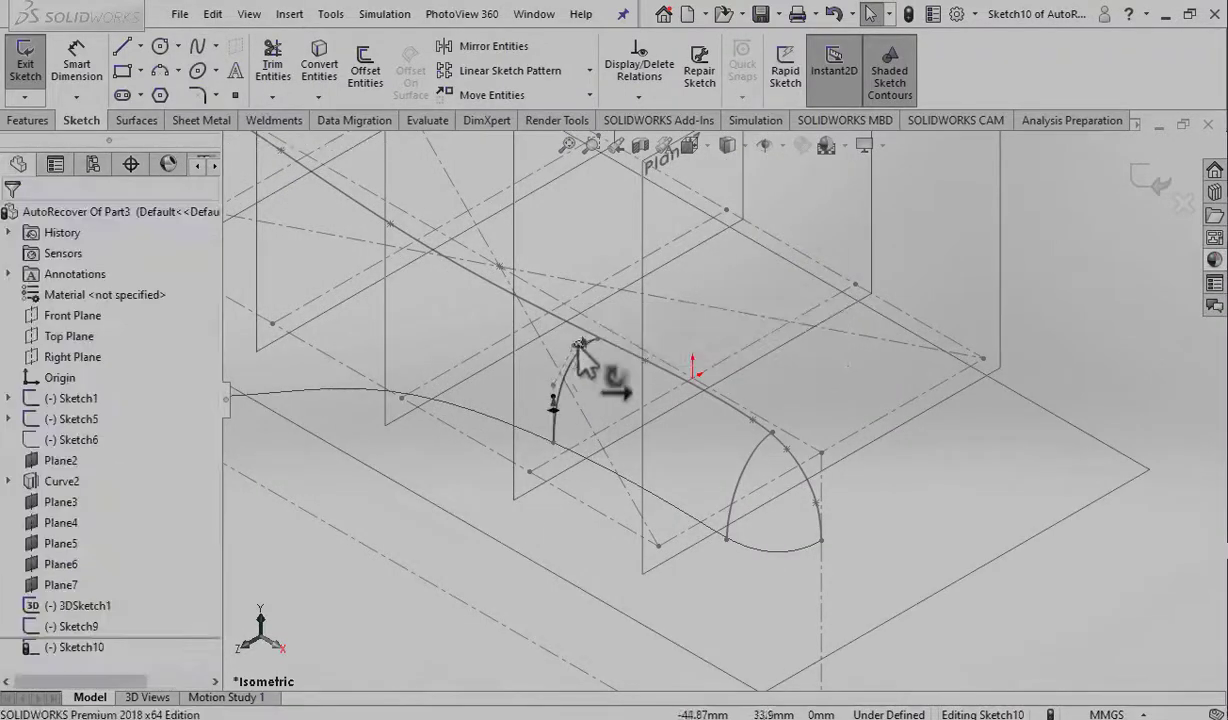
# Step: Exit the sketch and bring up Save As for Part3
pyautogui.scroll(-3, 576, 356)
pyautogui.scroll(-2, 597, 334)
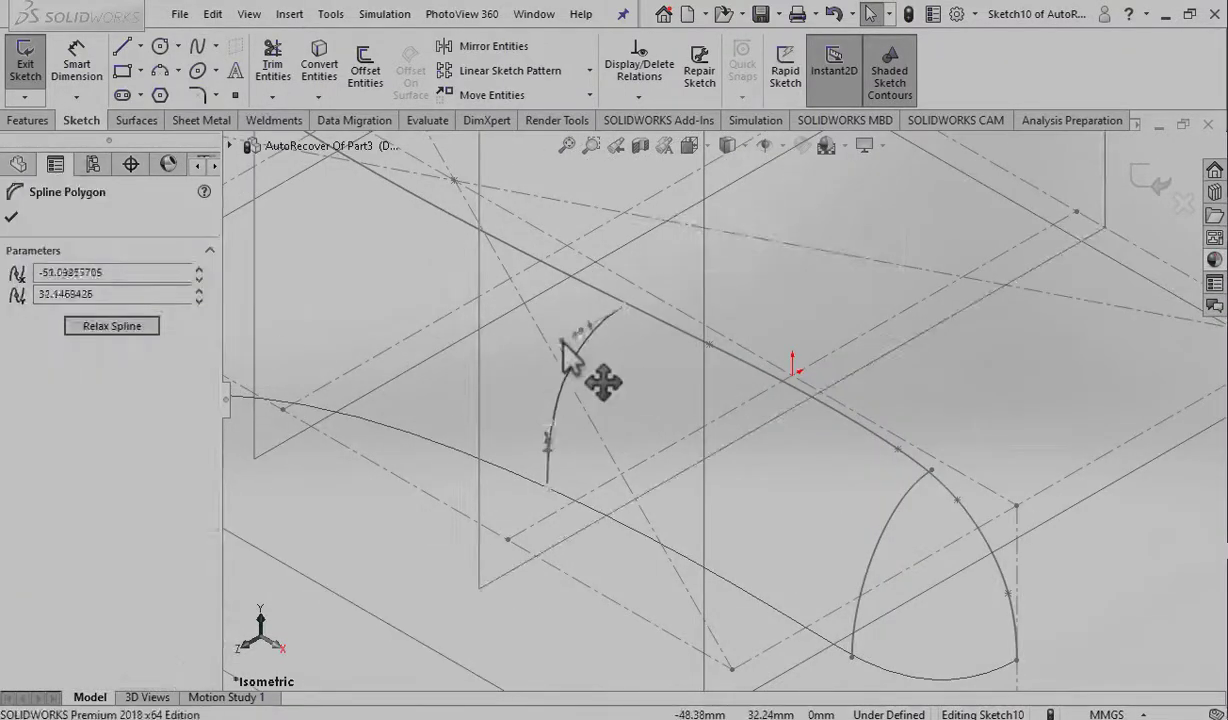
pyautogui.press('Escape')
pyautogui.click(1155, 183)
pyautogui.click(180, 14)
# Step: Save the part as SEAT.SLDPRT over the existing file, then sketch an arched spline on the next plane
pyautogui.click(222, 219)
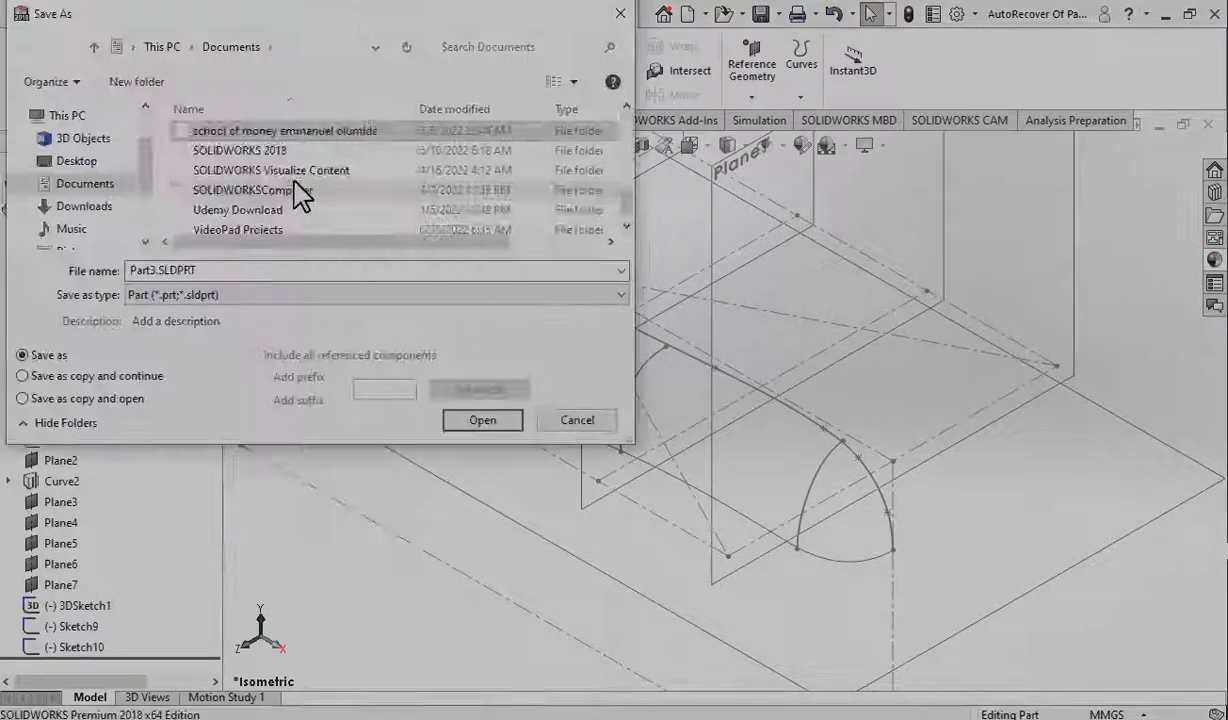
pyautogui.click(499, 424)
pyautogui.press('Return')
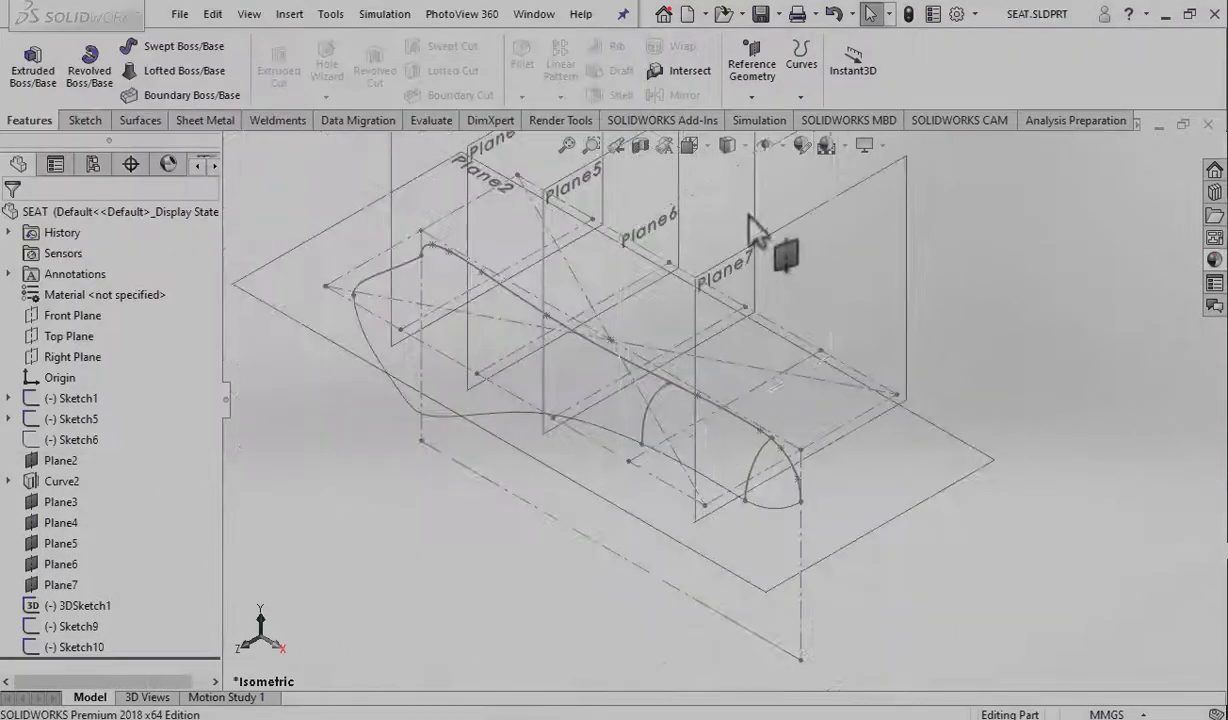
pyautogui.click(443, 617)
pyautogui.click(489, 525)
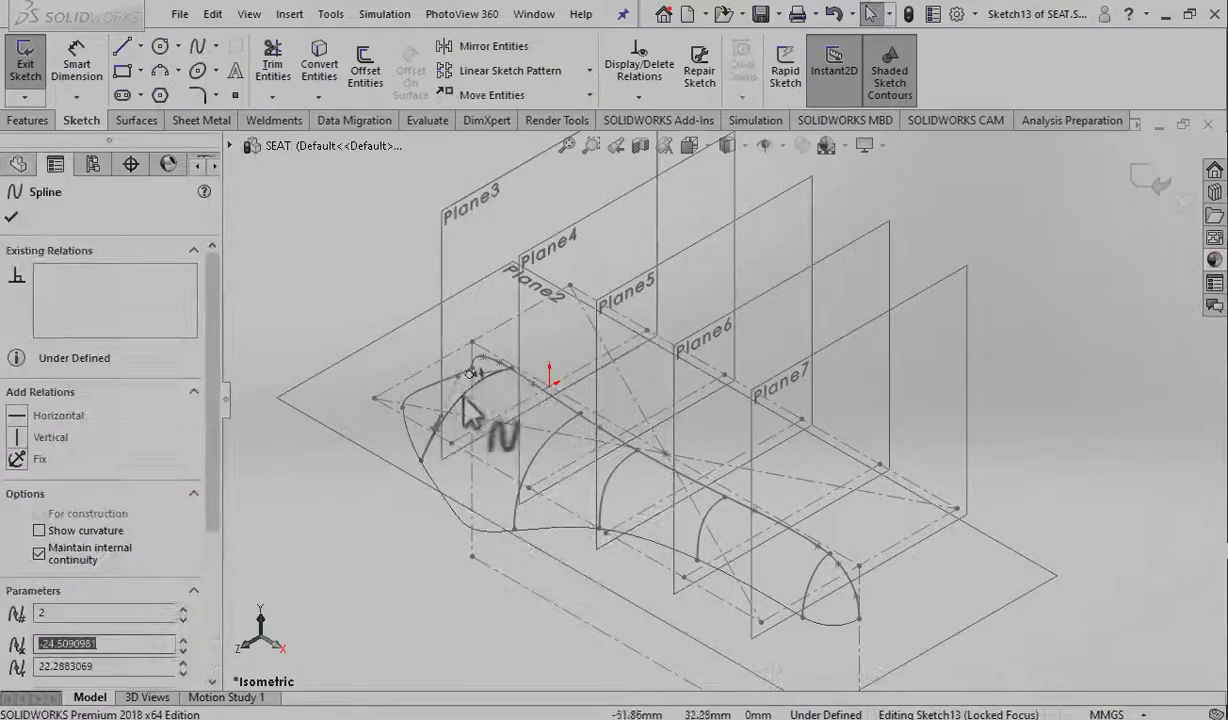
# Step: Snap the cross-section spline's end onto the seat outline curve
pyautogui.click(487, 372)
pyautogui.scroll(-3, 480, 384)
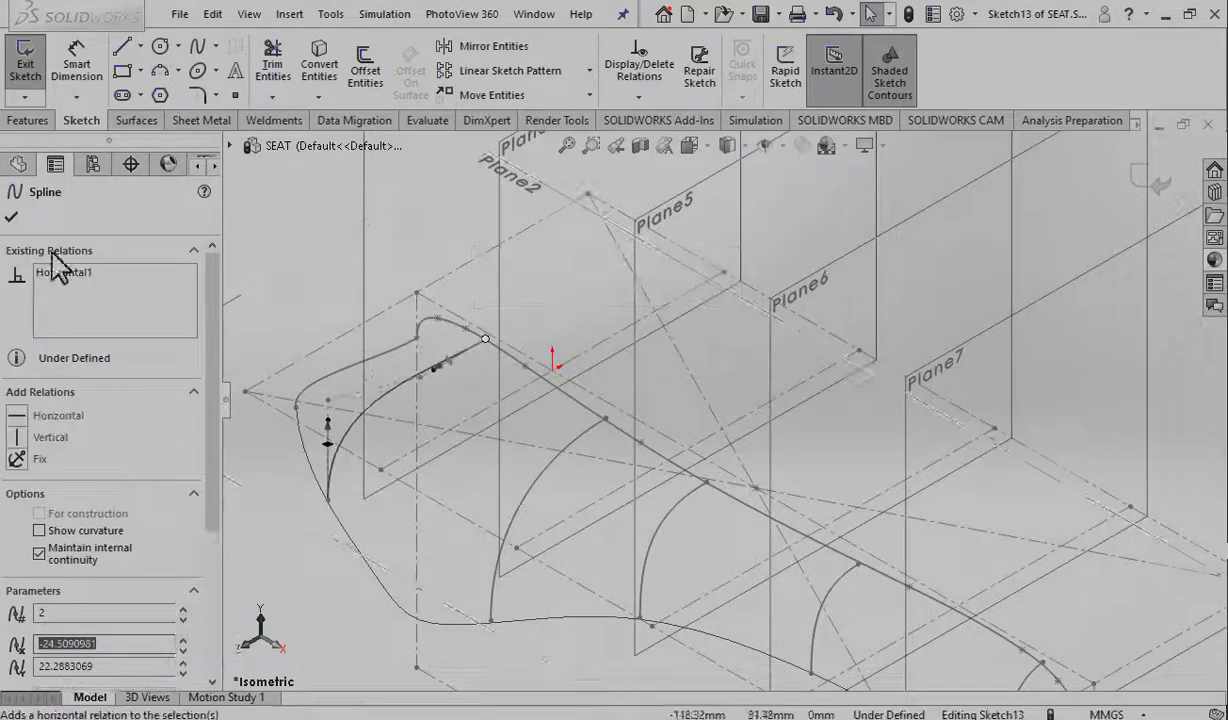
pyautogui.moveTo(438, 384); pyautogui.dragTo(493, 365)
pyautogui.keyDown('ctrl'); pyautogui.click(332, 502); pyautogui.keyUp('ctrl')
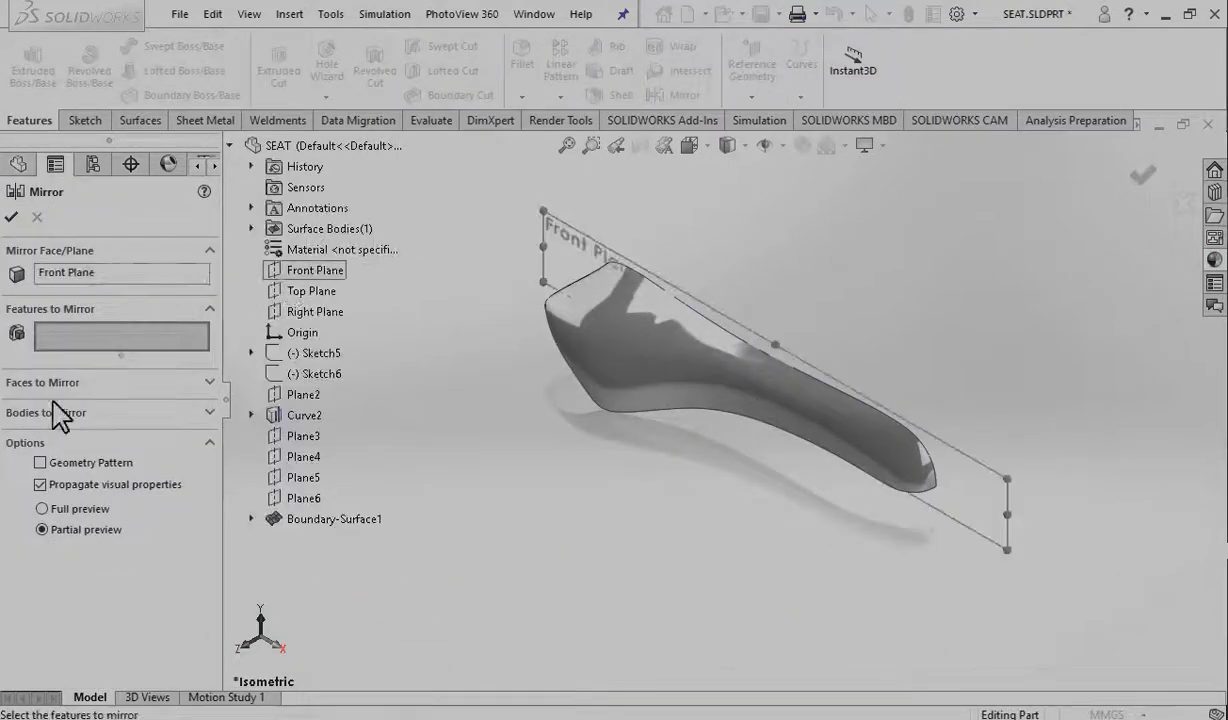
# Step: Mirror the half-seat surface across the Front Plane
pyautogui.click(60, 413)
pyautogui.click(193, 368)
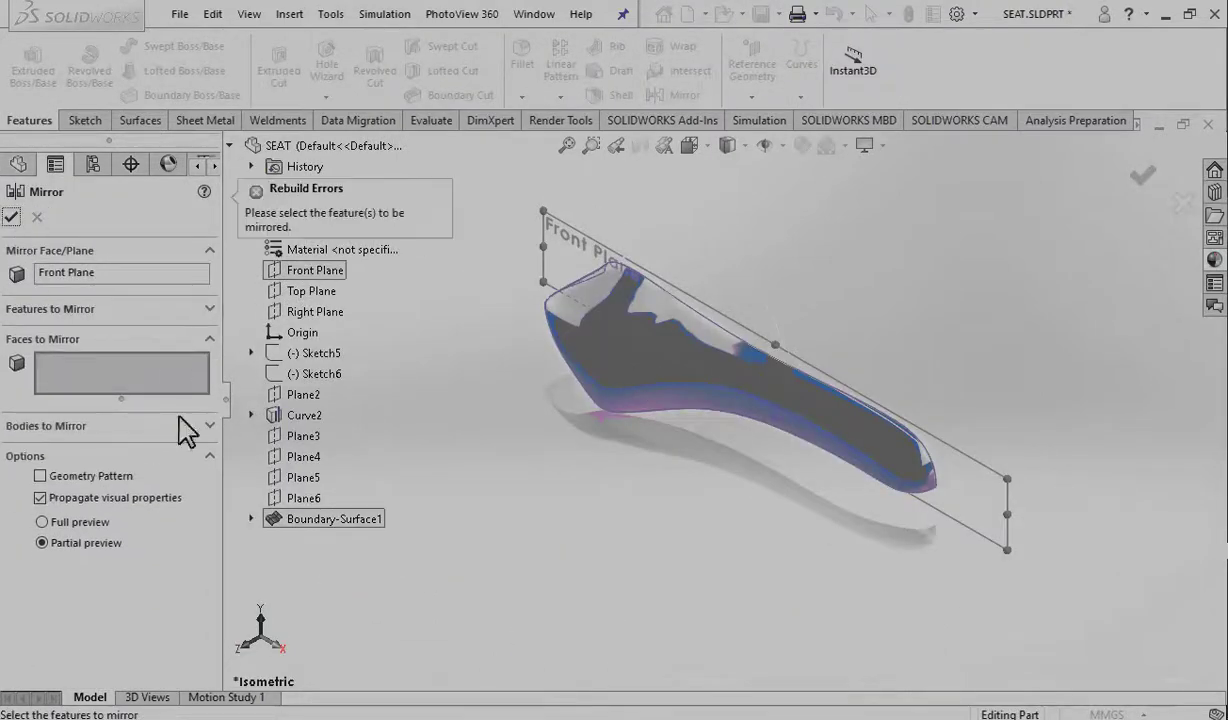
pyautogui.click(185, 430)
# Step: Knit the original and mirrored seat halves into Surface-Knit1
pyautogui.click(11, 216)
pyautogui.moveTo(425, 320); pyautogui.dragTo(726, 343, button='middle')
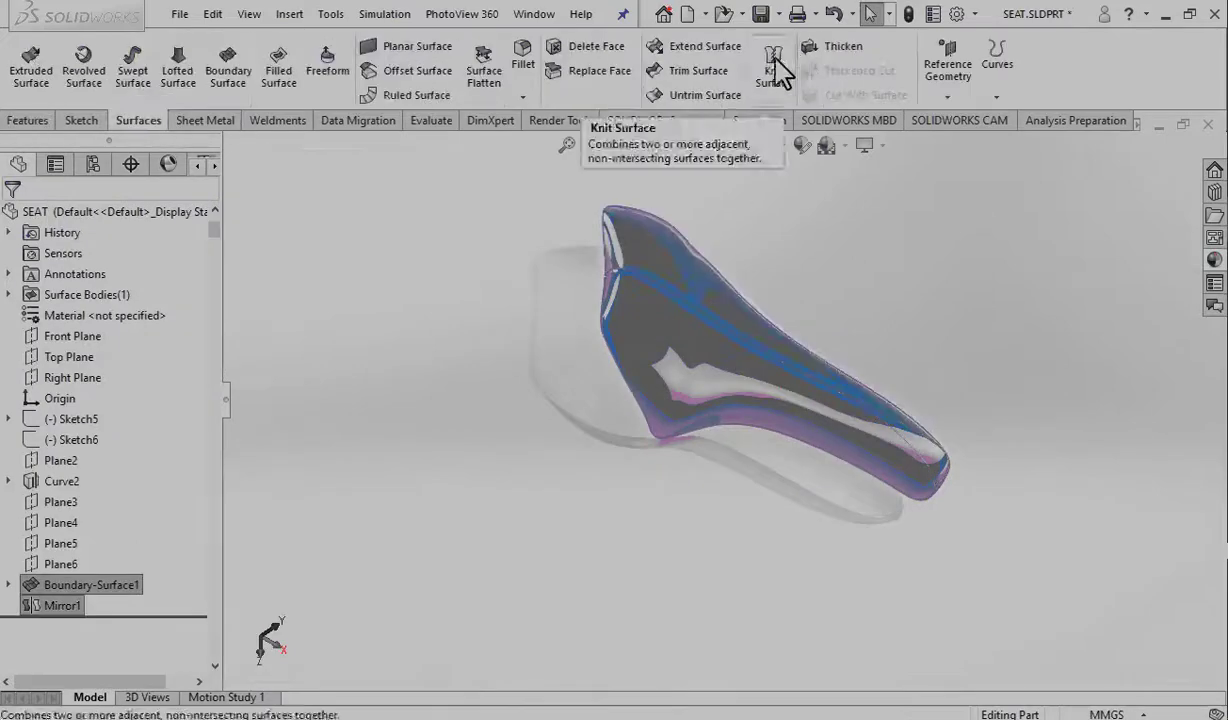
pyautogui.click(778, 70)
pyautogui.click(18, 183)
pyautogui.hotkey('ctrl', '7')
pyautogui.click(666, 405)
# Step: Drag a black rubber appearance from the Rubber category onto the knitted seat
pyautogui.click(775, 390)
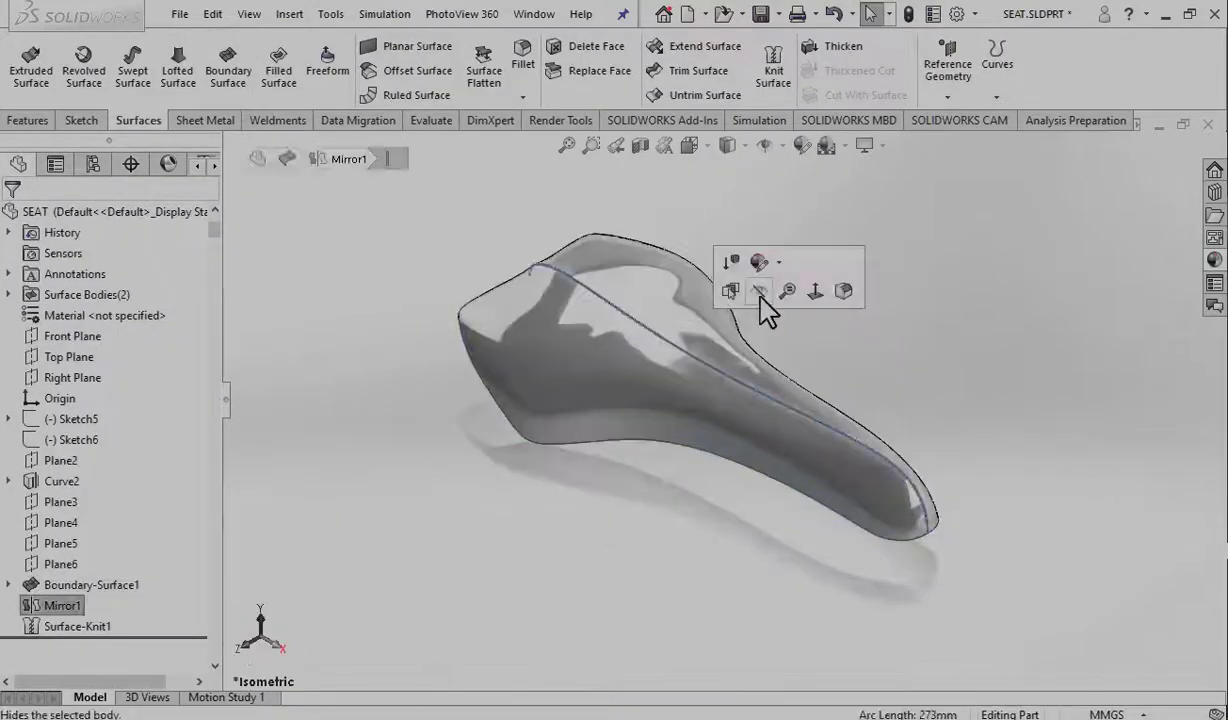
pyautogui.click(760, 297)
pyautogui.click(78, 626)
pyautogui.click(120, 592)
pyautogui.click(1214, 259)
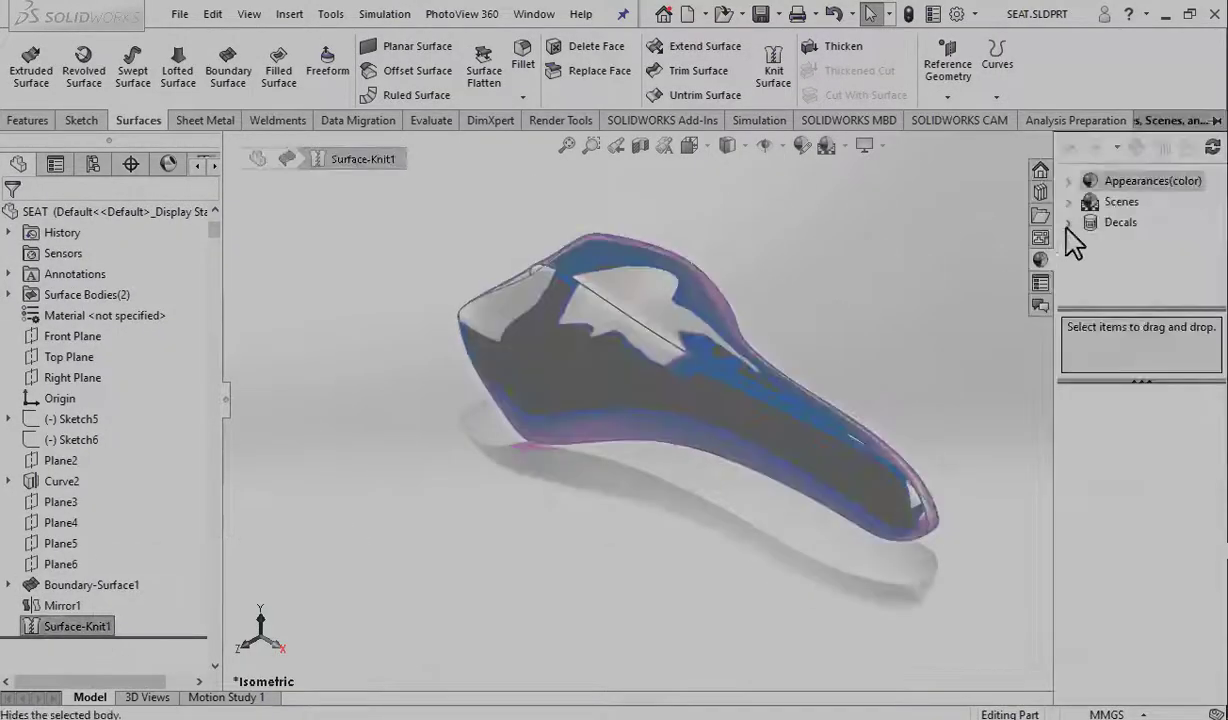
pyautogui.click(1068, 181)
pyautogui.click(1083, 268)
pyautogui.moveTo(1137, 534); pyautogui.dragTo(849, 322)
pyautogui.scroll(-5, 849, 322)
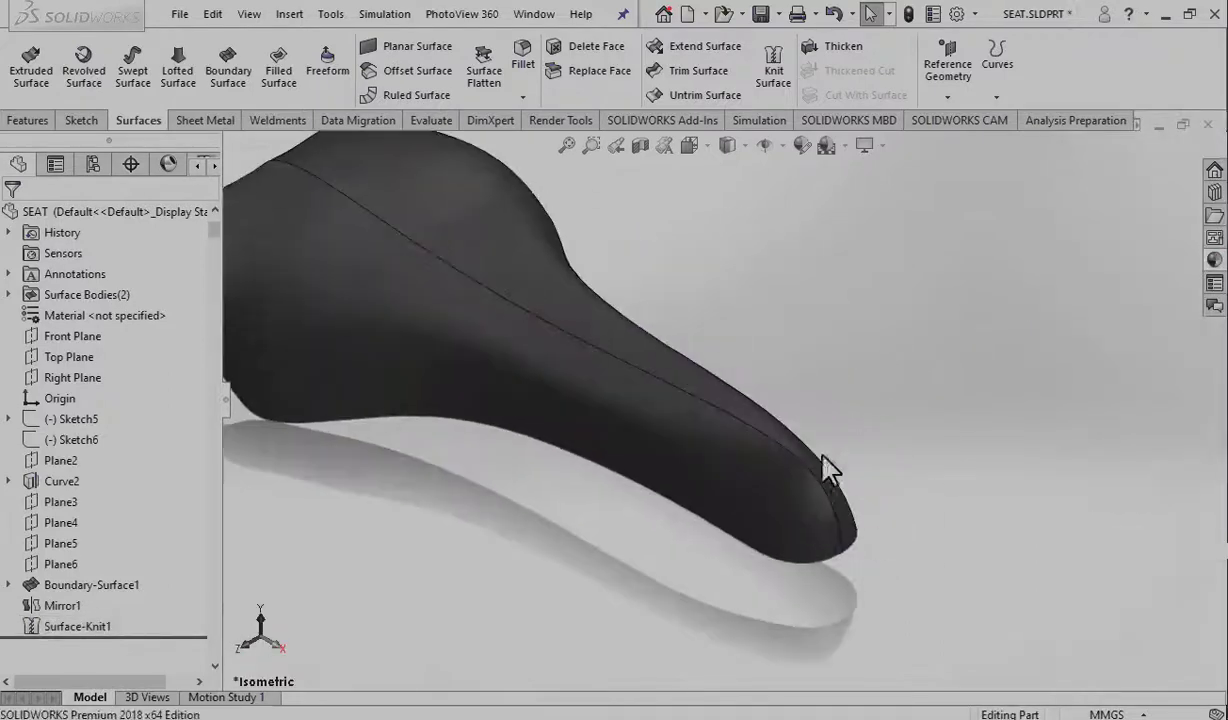
pyautogui.moveTo(826, 470); pyautogui.dragTo(853, 418, button='middle')
pyautogui.hotkey('ctrl', '7')
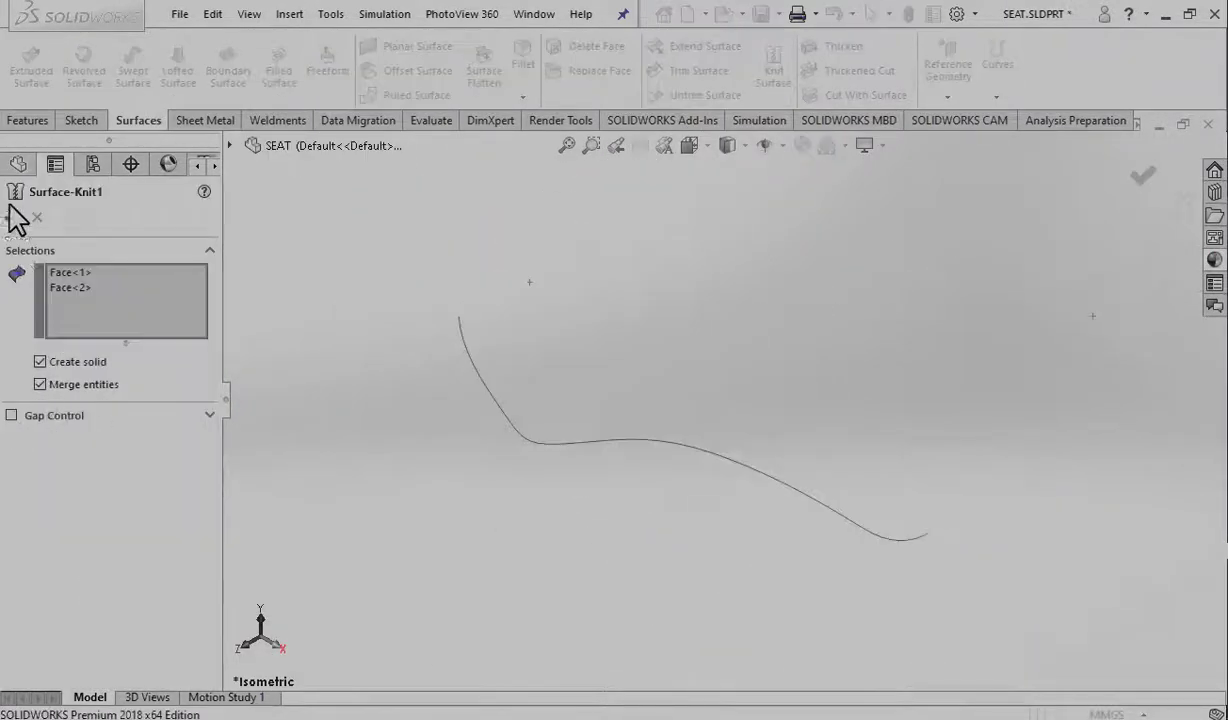
# Step: Set Boundary-Surface1's Direction 2 tangency to Normal To Profile, with mesh preview and zebra stripes
pyautogui.click(82, 521)
pyautogui.click(90, 469)
pyautogui.click(183, 399)
pyautogui.click(113, 617)
pyautogui.click(718, 375)
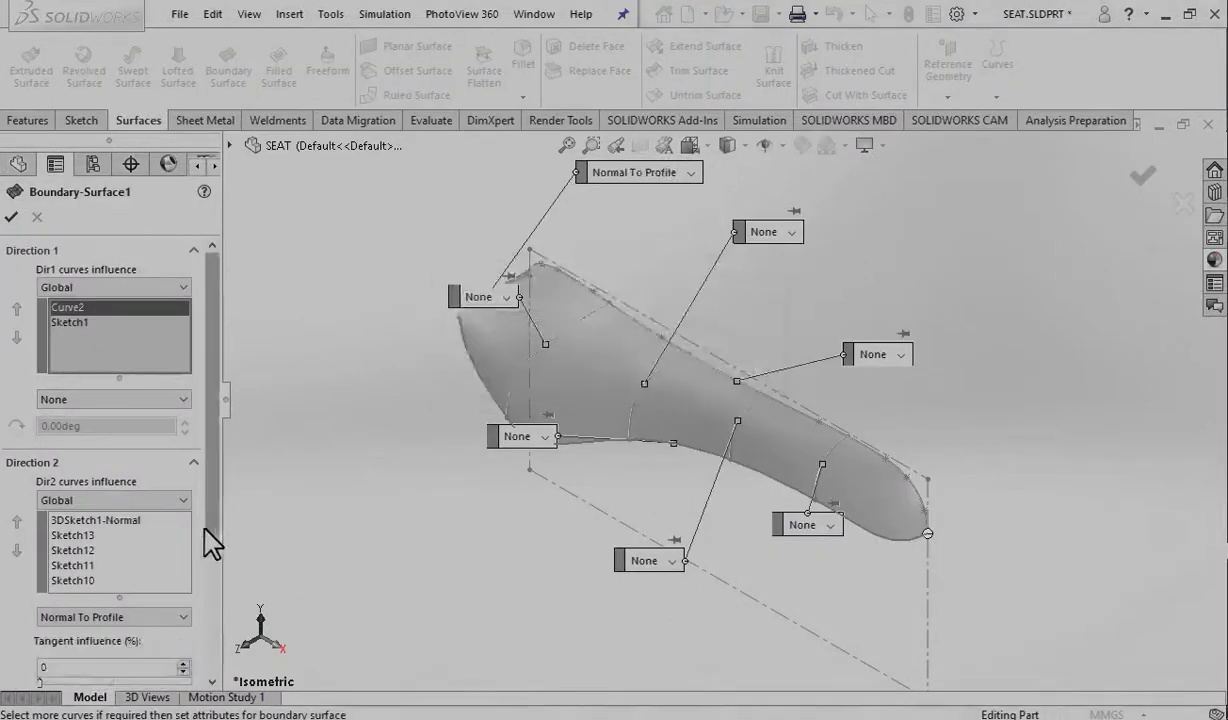
pyautogui.scroll(-5, 120, 540)
pyautogui.scroll(-2, 222, 662)
pyautogui.click(12, 627)
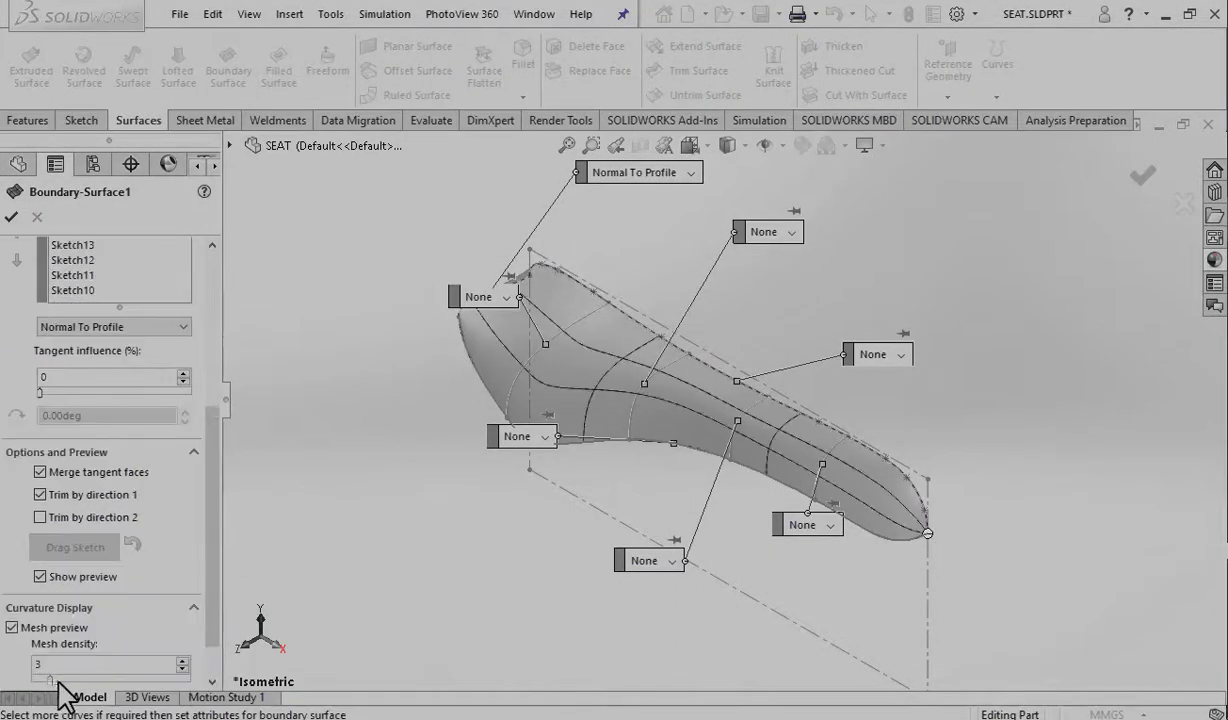
pyautogui.scroll(-2, 60, 688)
pyautogui.click(13, 647)
pyautogui.click(11, 217)
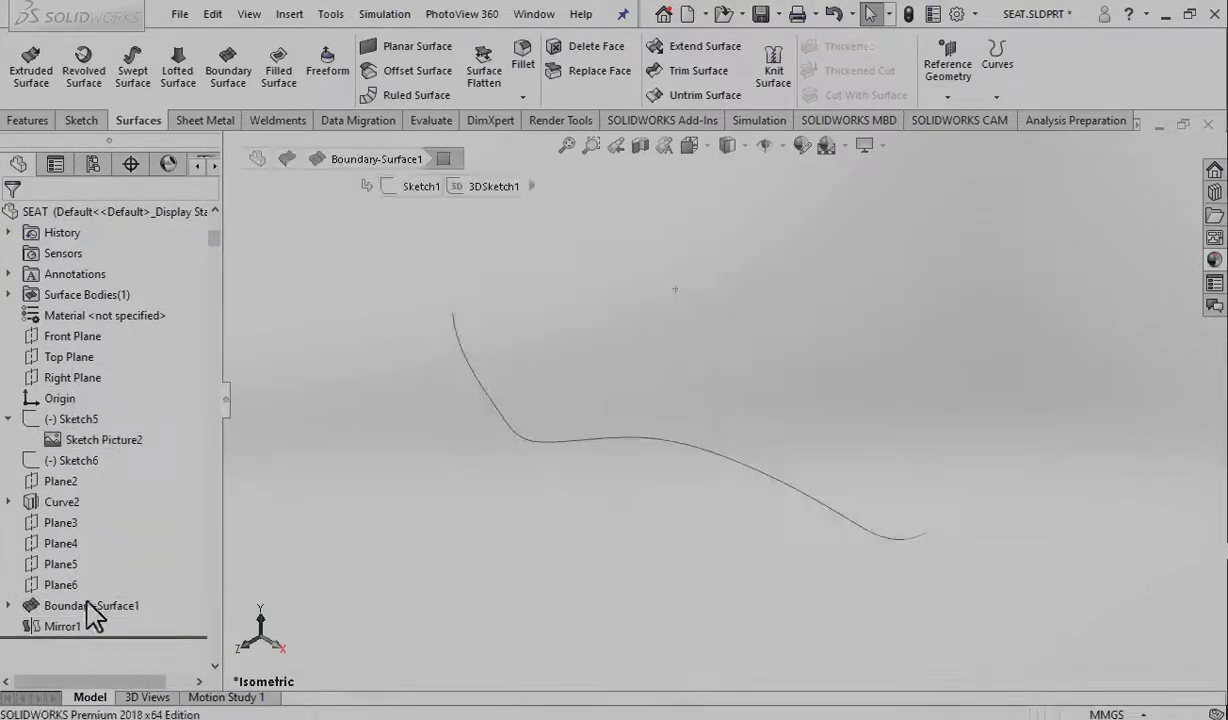
# Step: Show the full Mirror1 seat and view it in isometric
pyautogui.rightClick(140, 606)
pyautogui.click(520, 537)
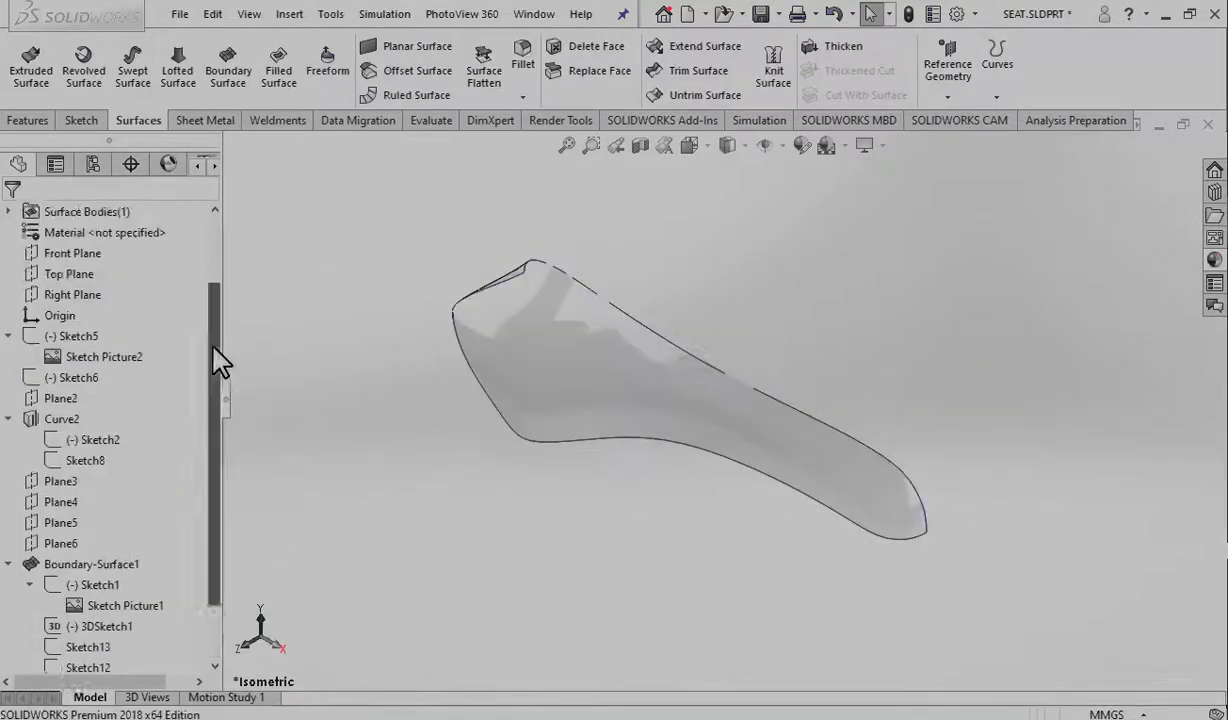
pyautogui.click(8, 481)
pyautogui.click(62, 647)
pyautogui.click(96, 606)
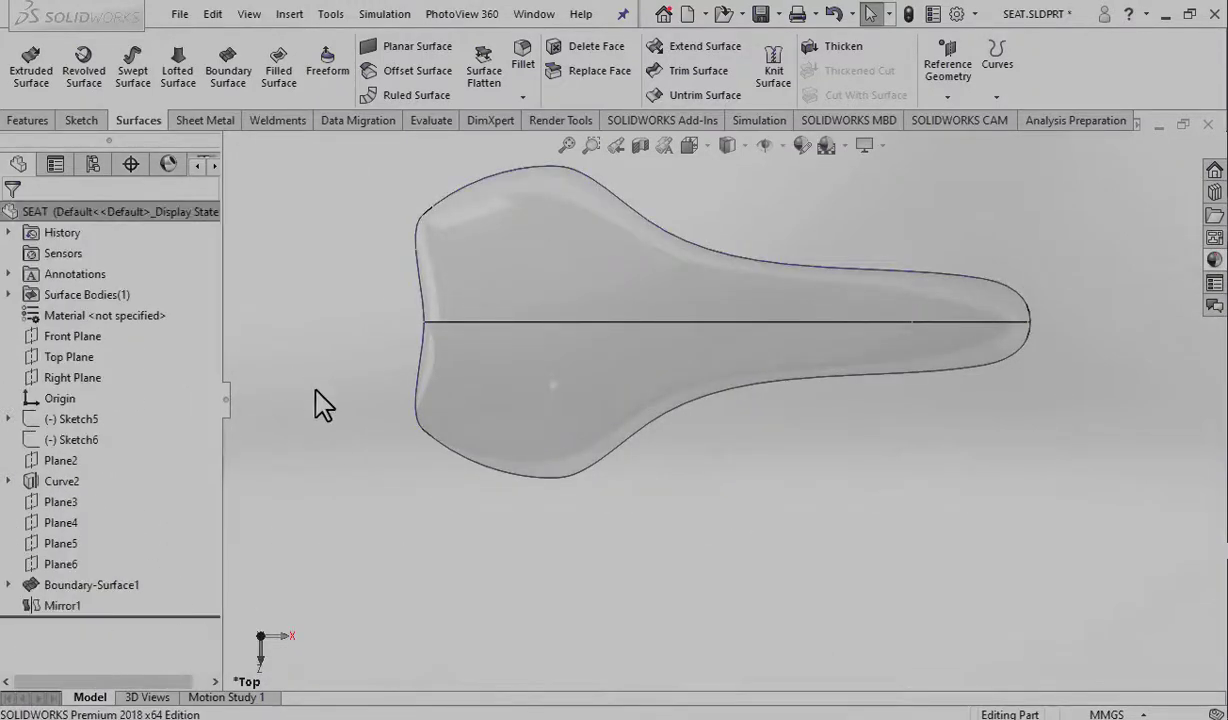
pyautogui.moveTo(315, 405)
pyautogui.mouseDown(button='middle')
pyautogui.moveTo(521, 493)
pyautogui.moveTo(360, 493)
pyautogui.mouseUp(button='middle')
pyautogui.hotkey('ctrl', '7')
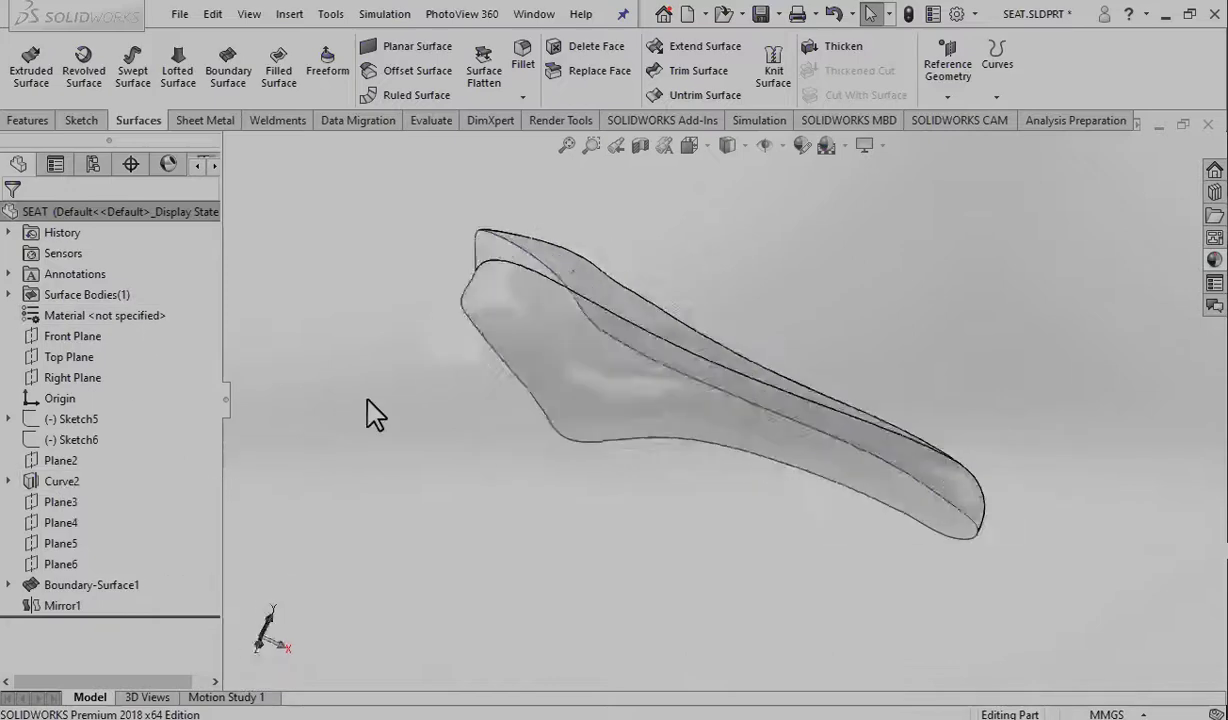
pyautogui.click(140, 586)
# Step: Make the mirrored seat display fully opaque
pyautogui.click(70, 606)
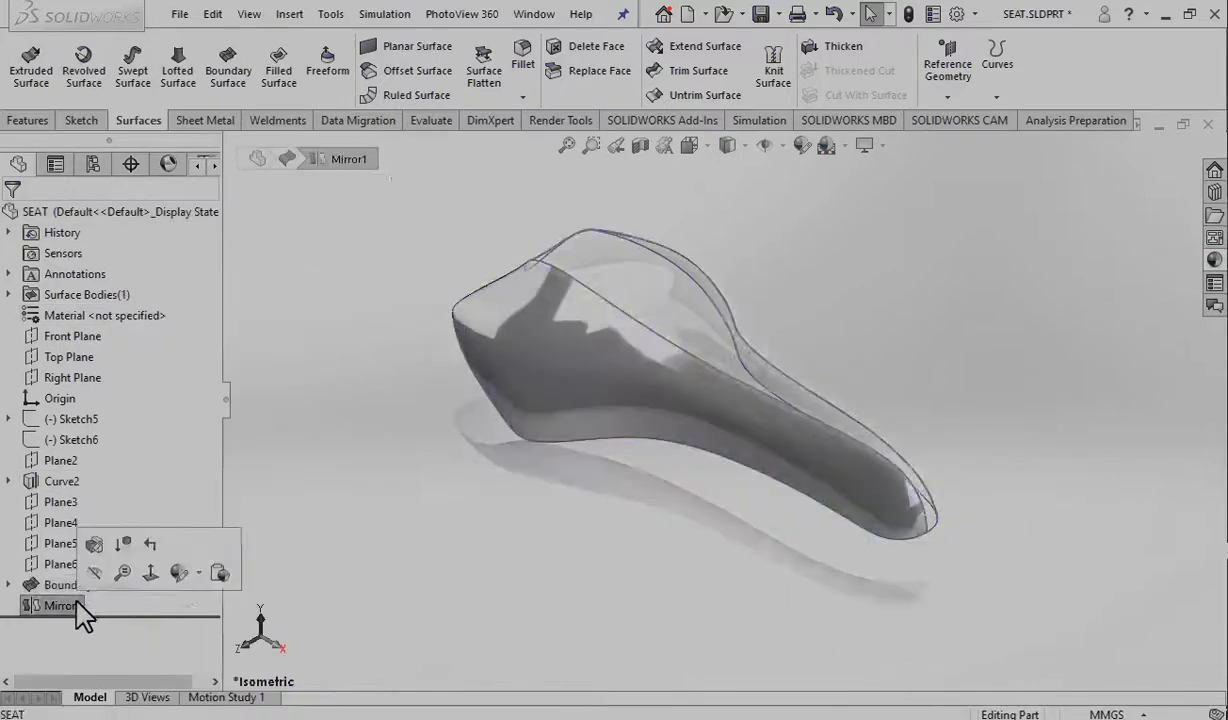
pyautogui.rightClick(62, 606)
pyautogui.click(90, 563)
# Step: Offset both seat faces by 3 mm as an offset surface
pyautogui.moveTo(480, 252); pyautogui.dragTo(640, 258, button='middle')
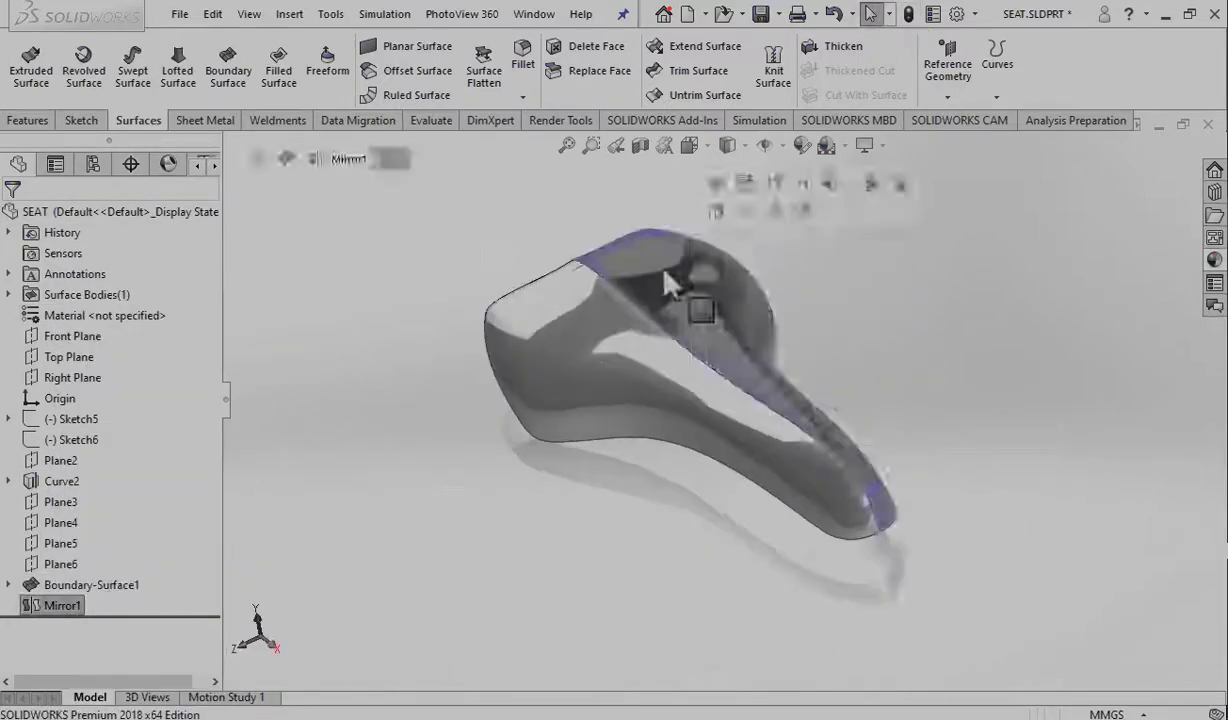
pyautogui.hotkey('ctrl', '7')
pyautogui.click(803, 356)
pyautogui.click(418, 70)
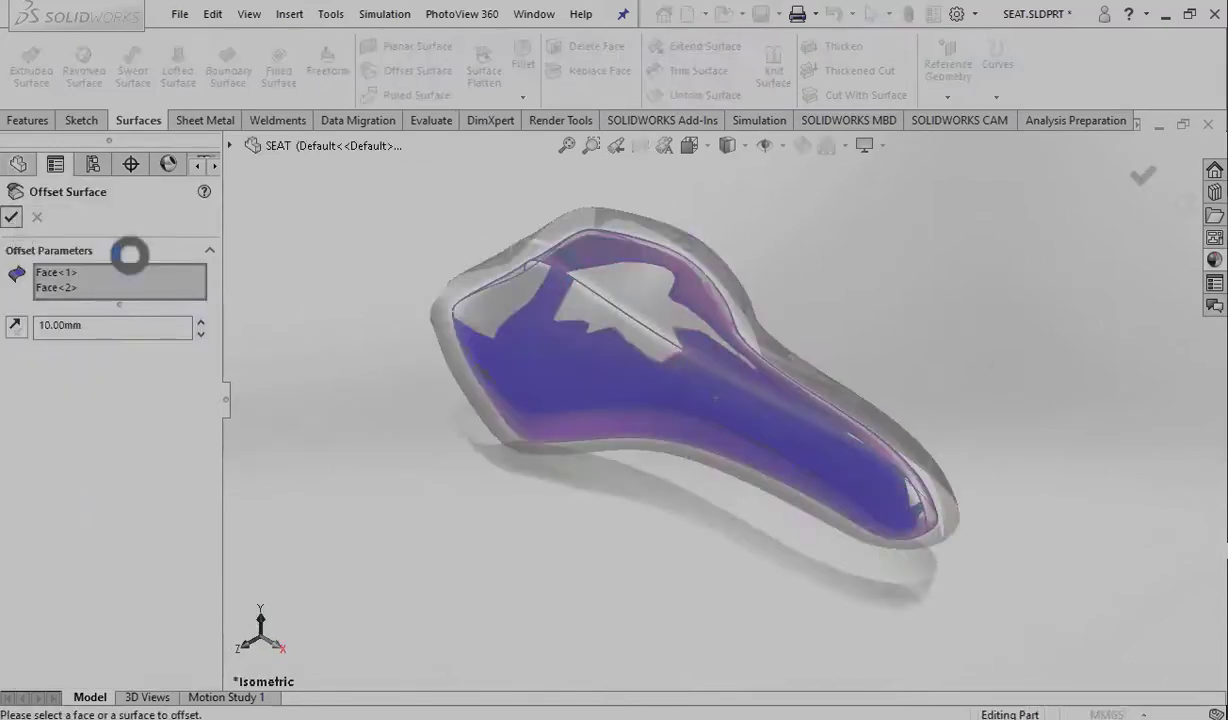
pyautogui.doubleClick(88, 326)
pyautogui.write('3')
pyautogui.press('Return')
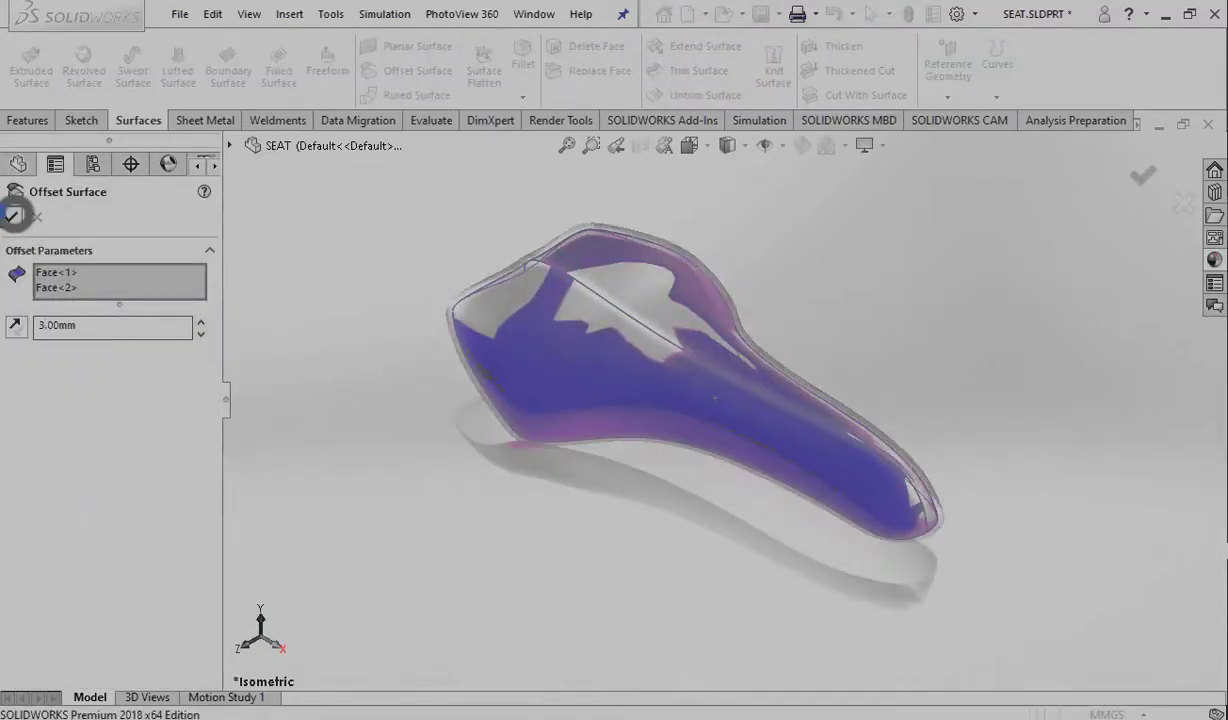
pyautogui.click(8, 216)
# Step: Undo the offset, then create and delete a second offset surface
pyautogui.hotkey('ctrl', '5')
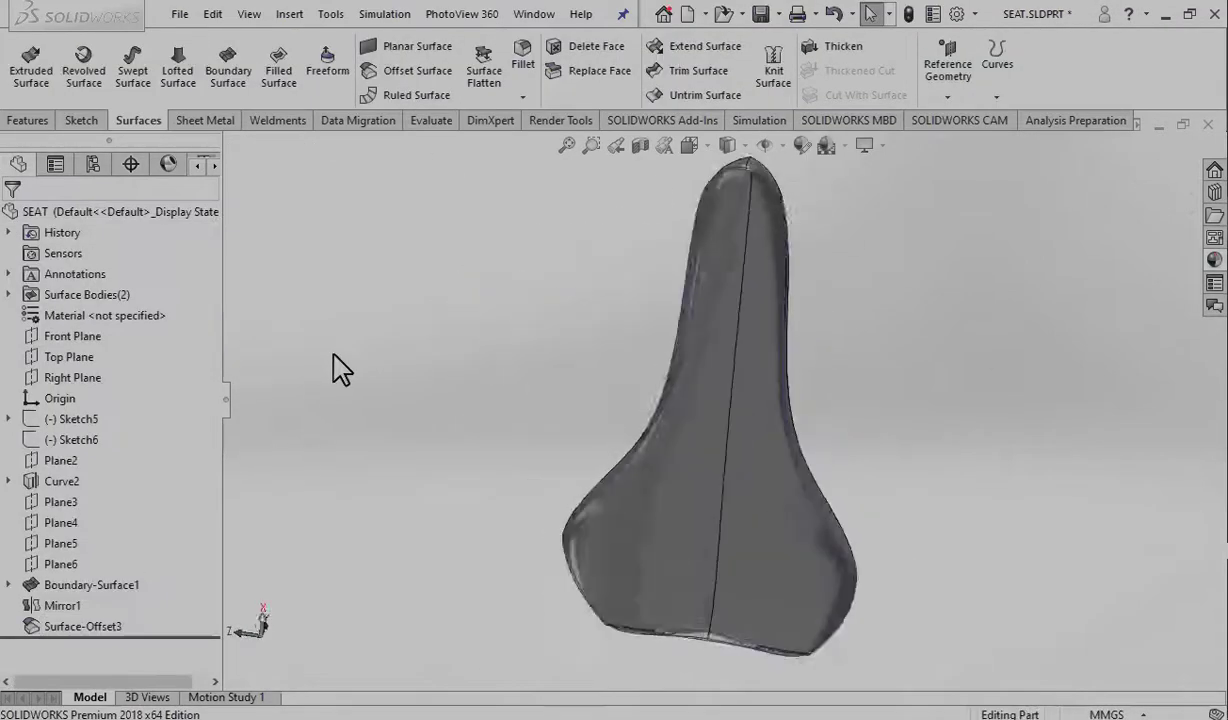
pyautogui.scroll(5, 964, 597)
pyautogui.hotkey('ctrl', '7')
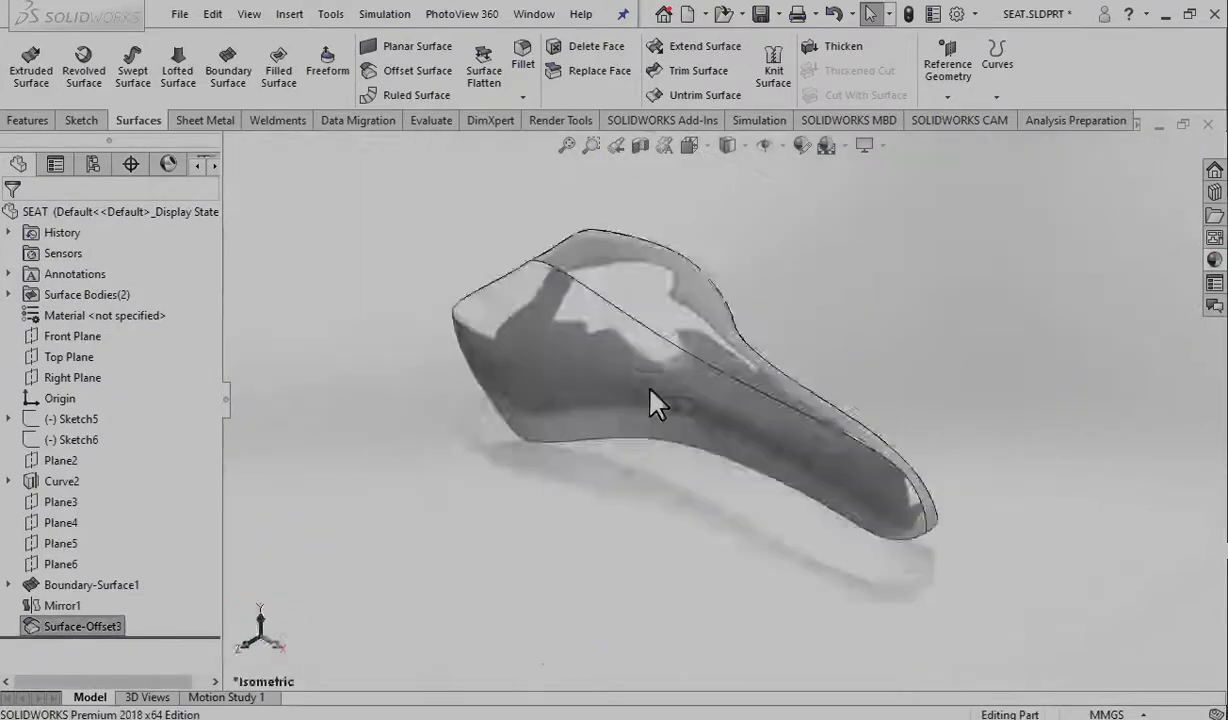
pyautogui.hotkey('ctrl', 'z')
pyautogui.click(598, 300)
pyautogui.scroll(5, 598, 300)
pyautogui.click(445, 70)
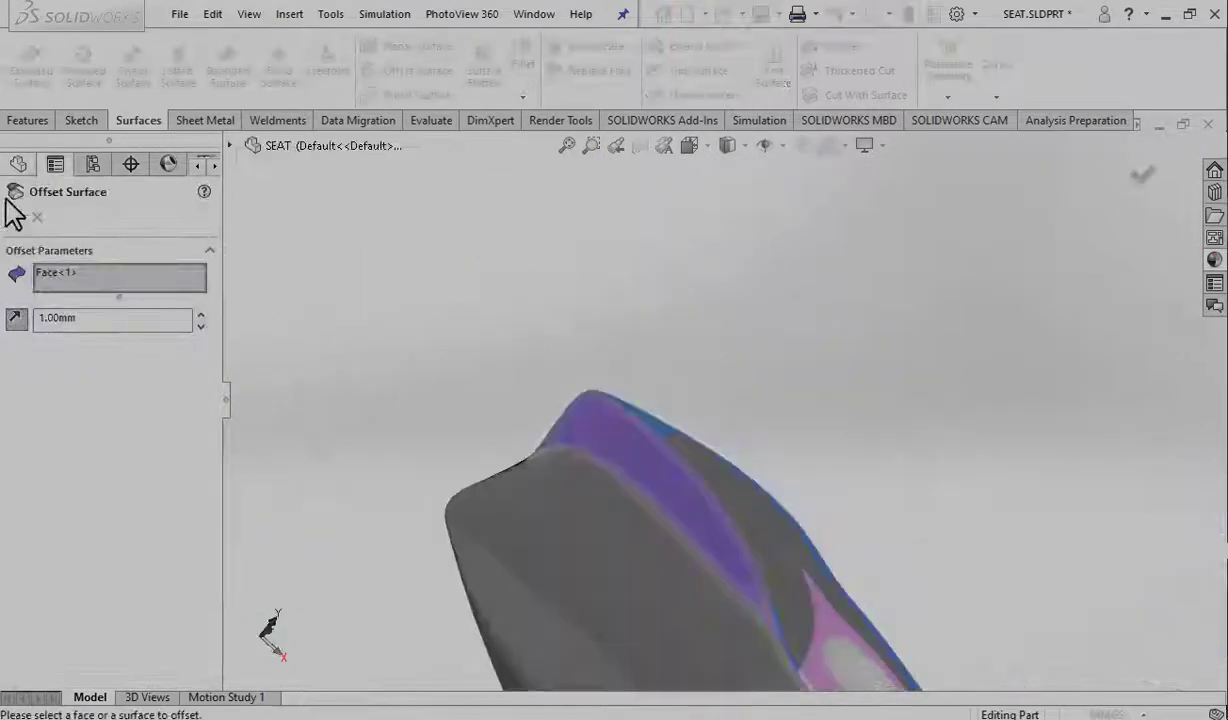
pyautogui.click(6, 218)
pyautogui.click(83, 626)
pyautogui.press('Delete')
pyautogui.press('Return')
pyautogui.hotkey('ctrl', '7')
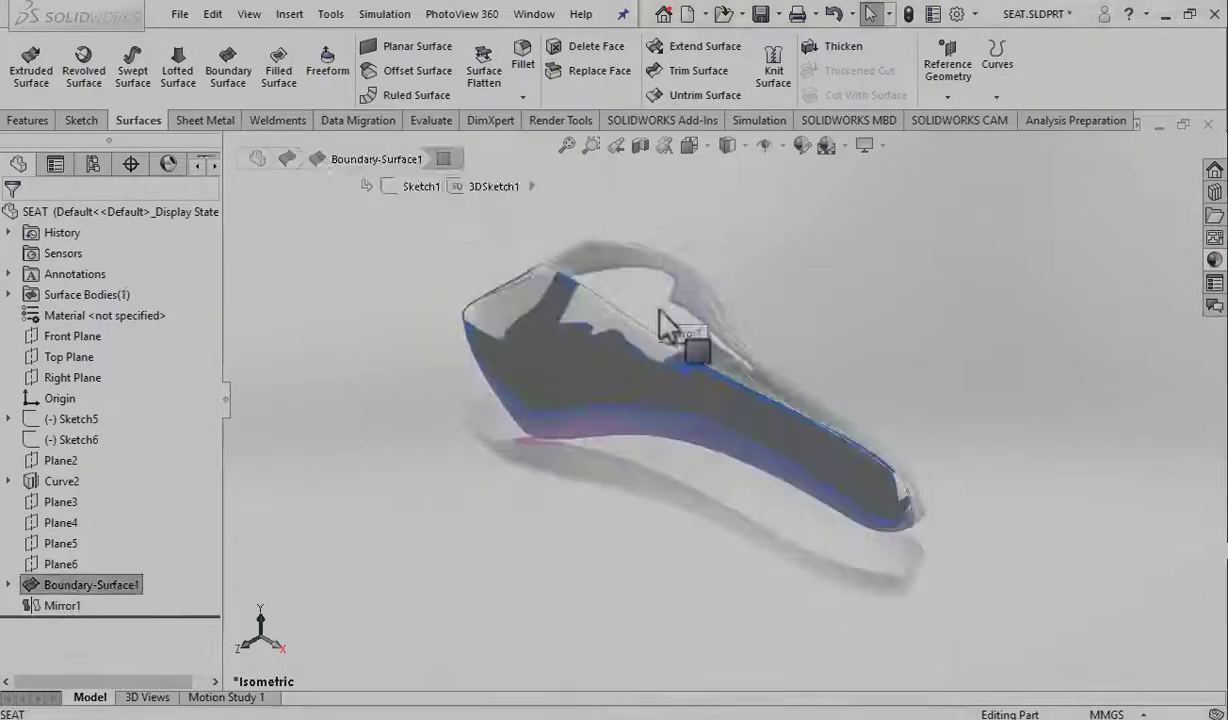
# Step: Apply the tire tread rubber texture, save the part, and roll the tree back
pyautogui.click(1214, 260)
pyautogui.doubleClick(1128, 625)
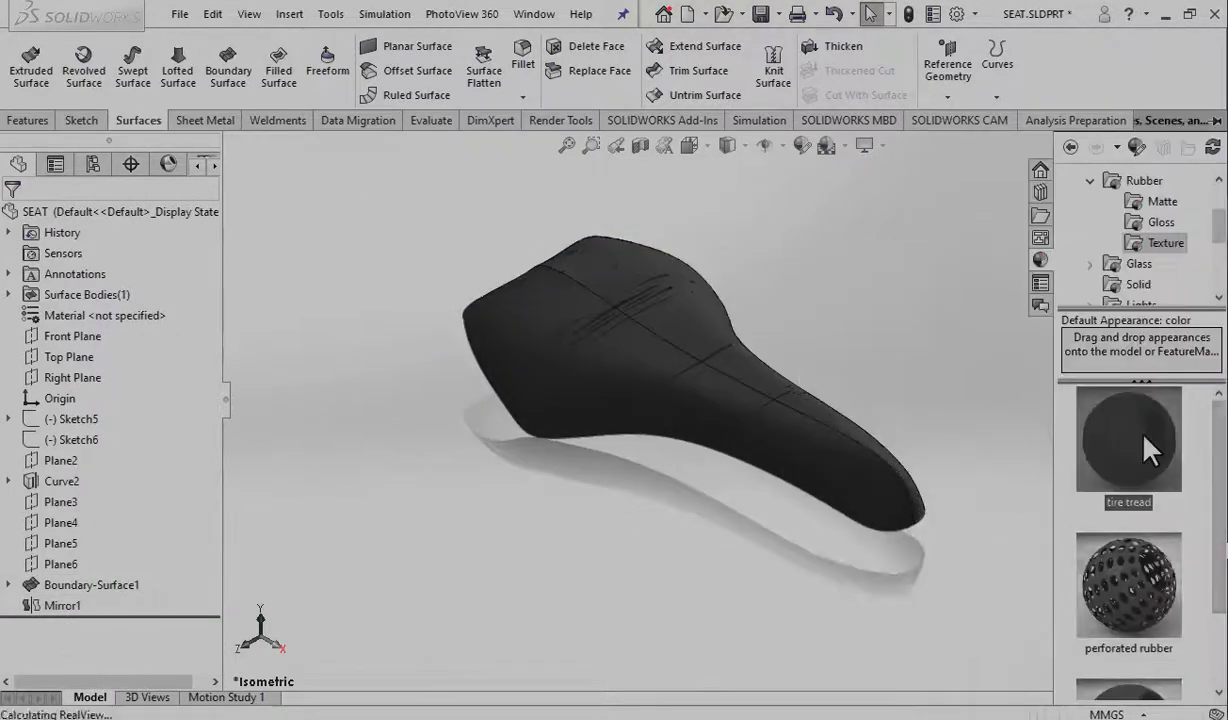
pyautogui.hotkey('ctrl', '5')
pyautogui.hotkey('ctrl', '7')
pyautogui.hotkey('ctrl', 's')
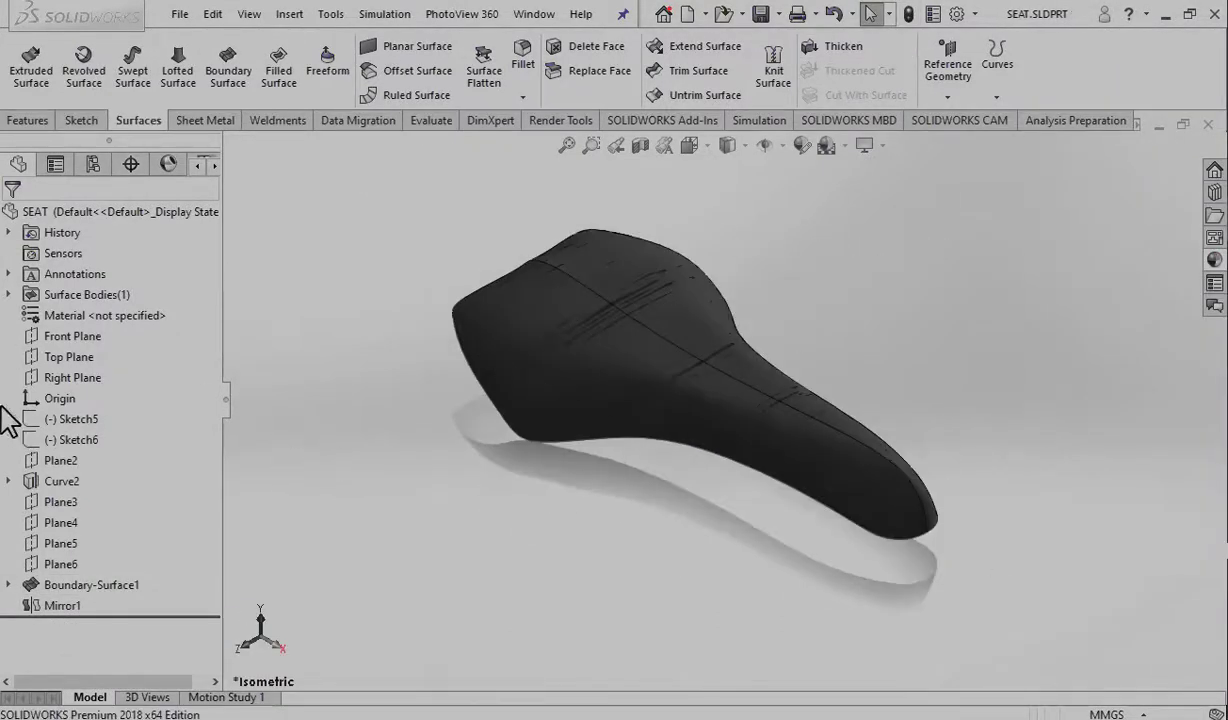
pyautogui.moveTo(215, 636); pyautogui.dragTo(205, 471)
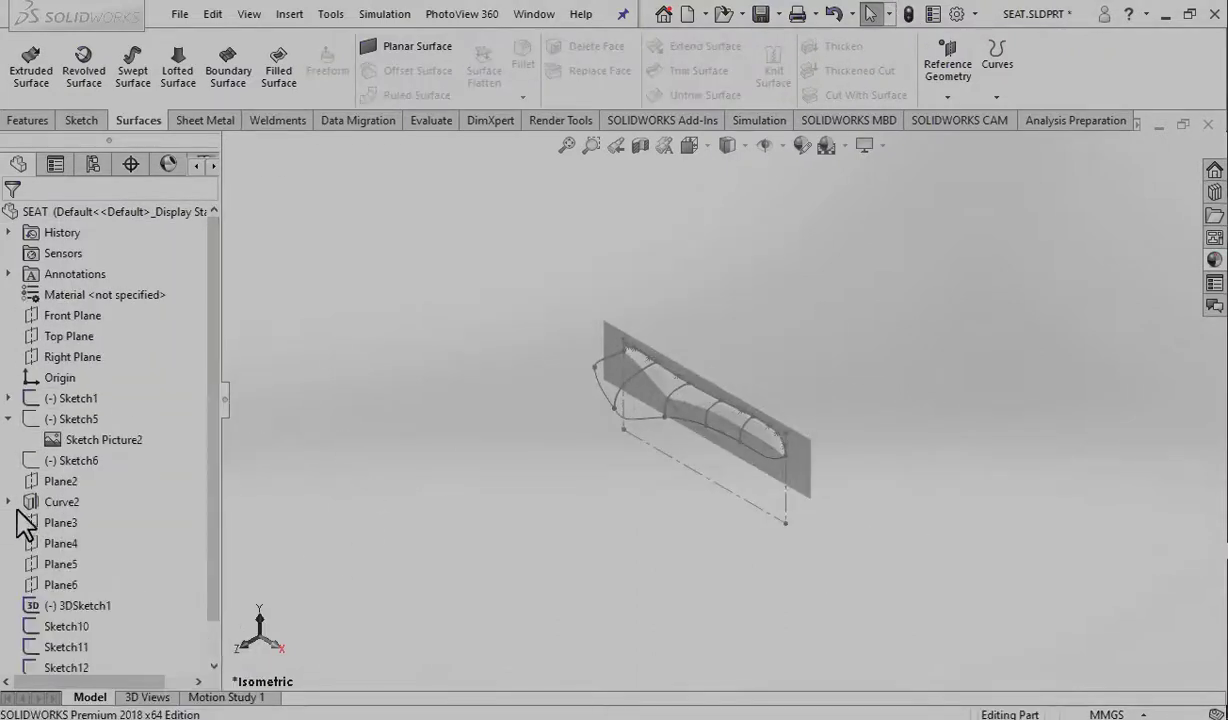
# Step: Edit Sketch5, the sketch holding the top-view seat picture
pyautogui.click(8, 502)
pyautogui.click(8, 398)
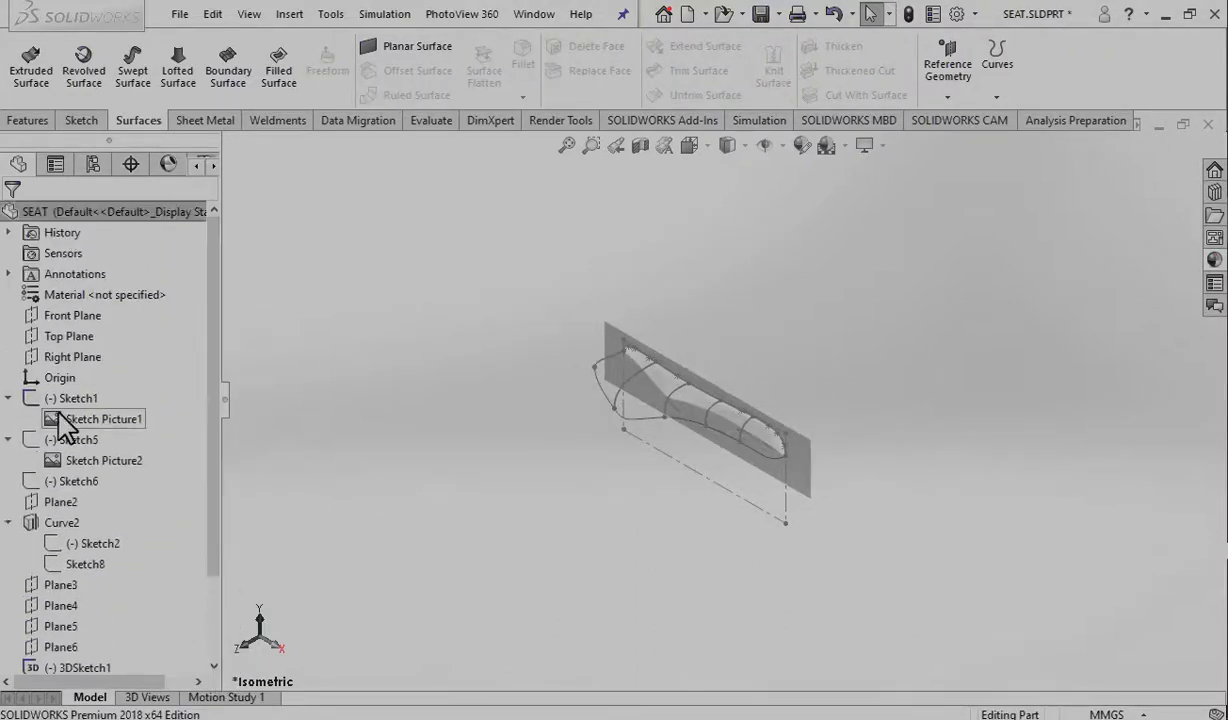
pyautogui.rightClick(75, 460)
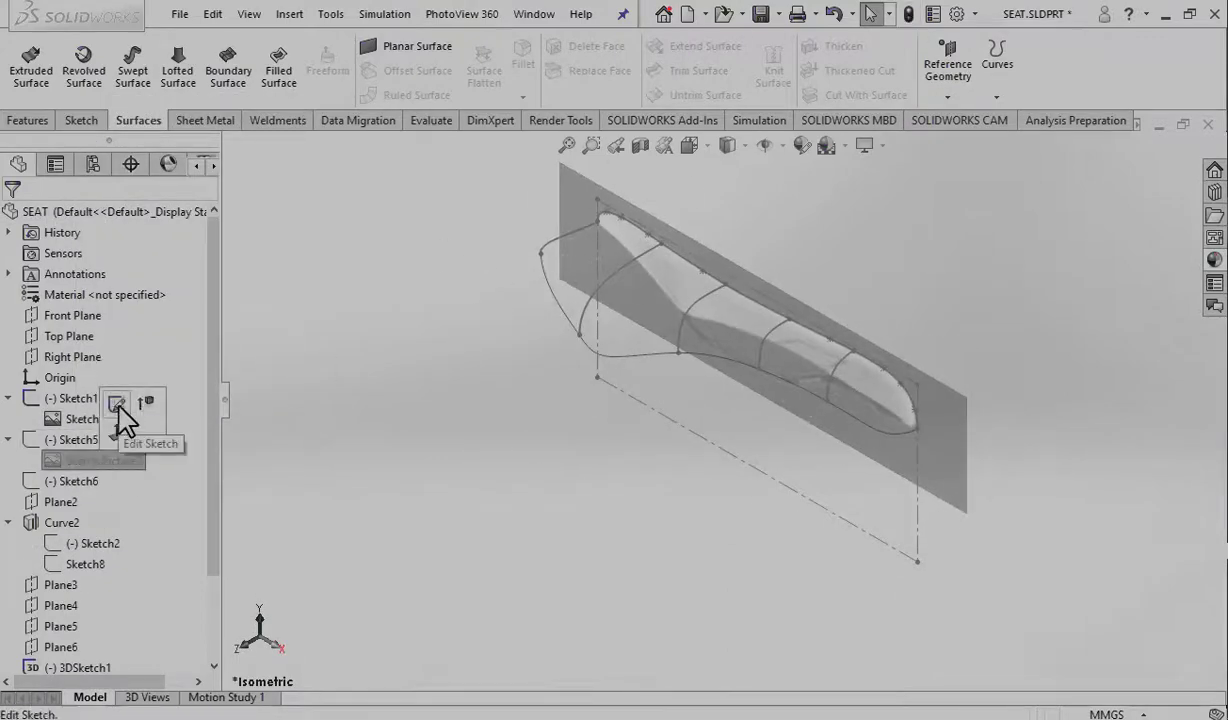
pyautogui.click(117, 404)
# Step: Trace a spline along the dark stripe's edge to the seat's tip
pyautogui.click(197, 46)
pyautogui.scroll(2, 536, 359)
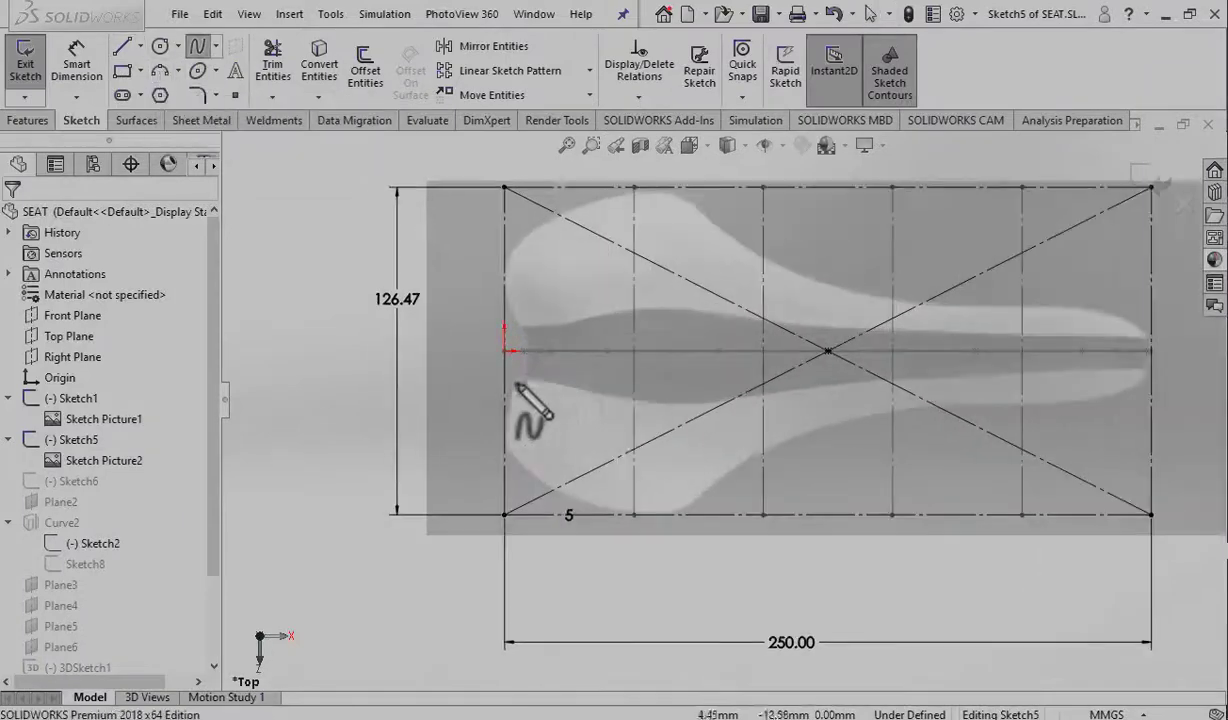
pyautogui.click(519, 378)
pyautogui.click(565, 384)
pyautogui.click(609, 400)
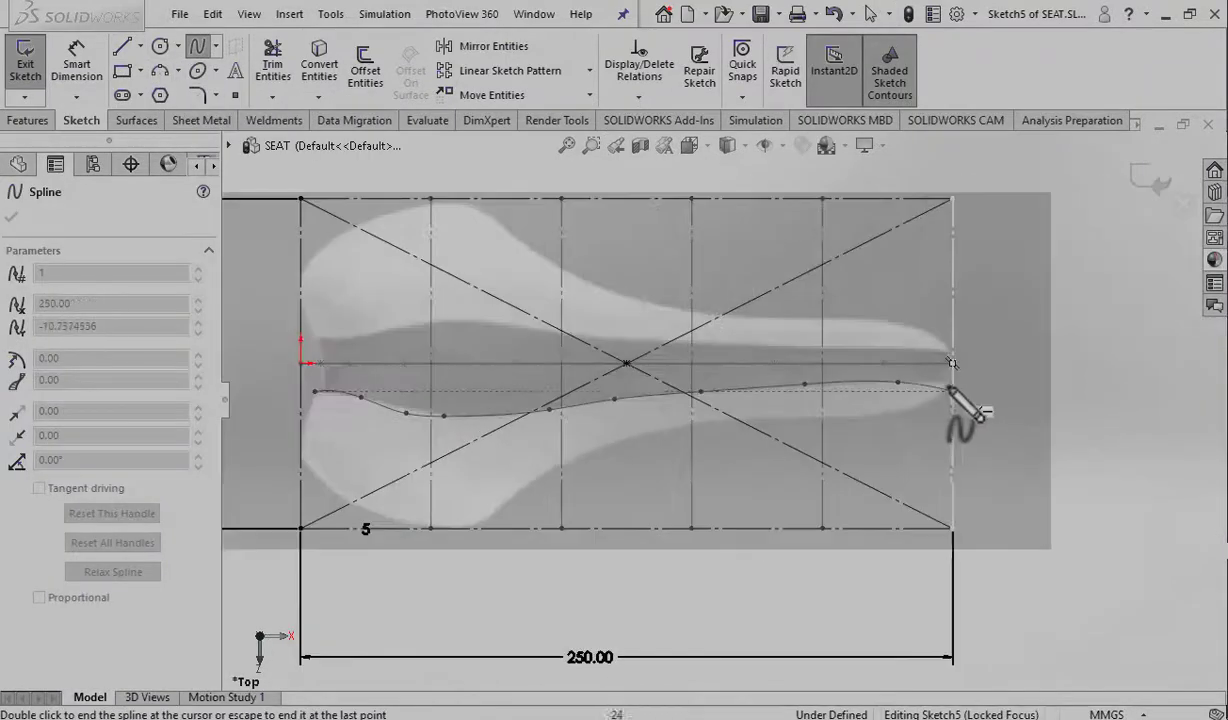
pyautogui.doubleClick(946, 392)
pyautogui.scroll(2, 943, 348)
pyautogui.scroll(-3, 908, 410)
pyautogui.scroll(2, 340, 470)
# Step: Drag the spline's left end point onto the seat's rear edge
pyautogui.click(392, 485)
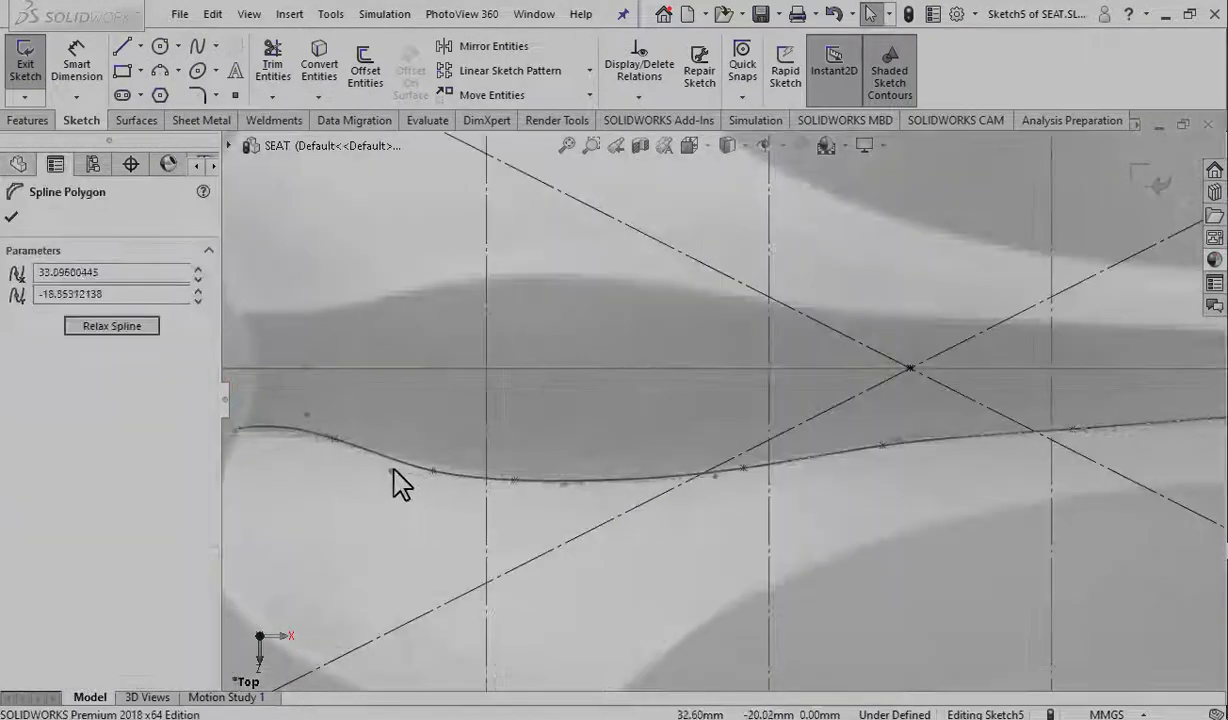
pyautogui.scroll(2, 392, 485)
pyautogui.click(354, 425)
pyautogui.moveTo(355, 430); pyautogui.dragTo(330, 424)
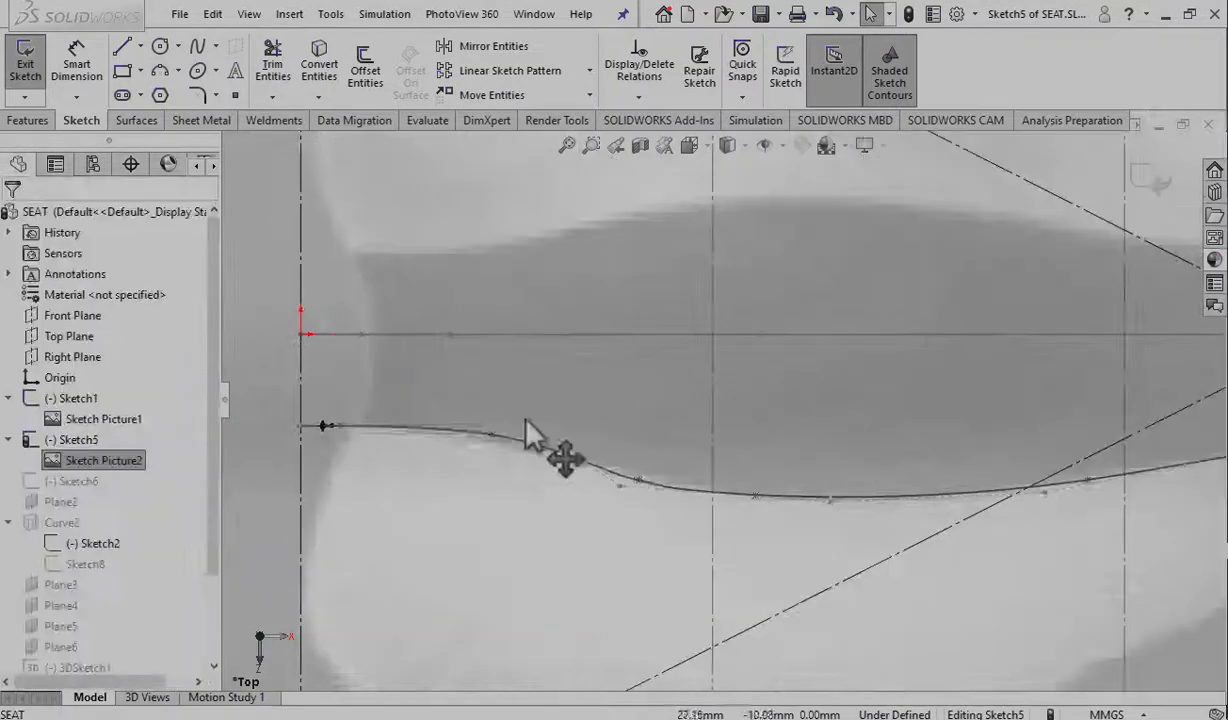
pyautogui.scroll(-3, 954, 424)
pyautogui.click(770, 424)
pyautogui.scroll(-2, 770, 424)
pyautogui.scroll(-2, 1075, 487)
pyautogui.click(1075, 487)
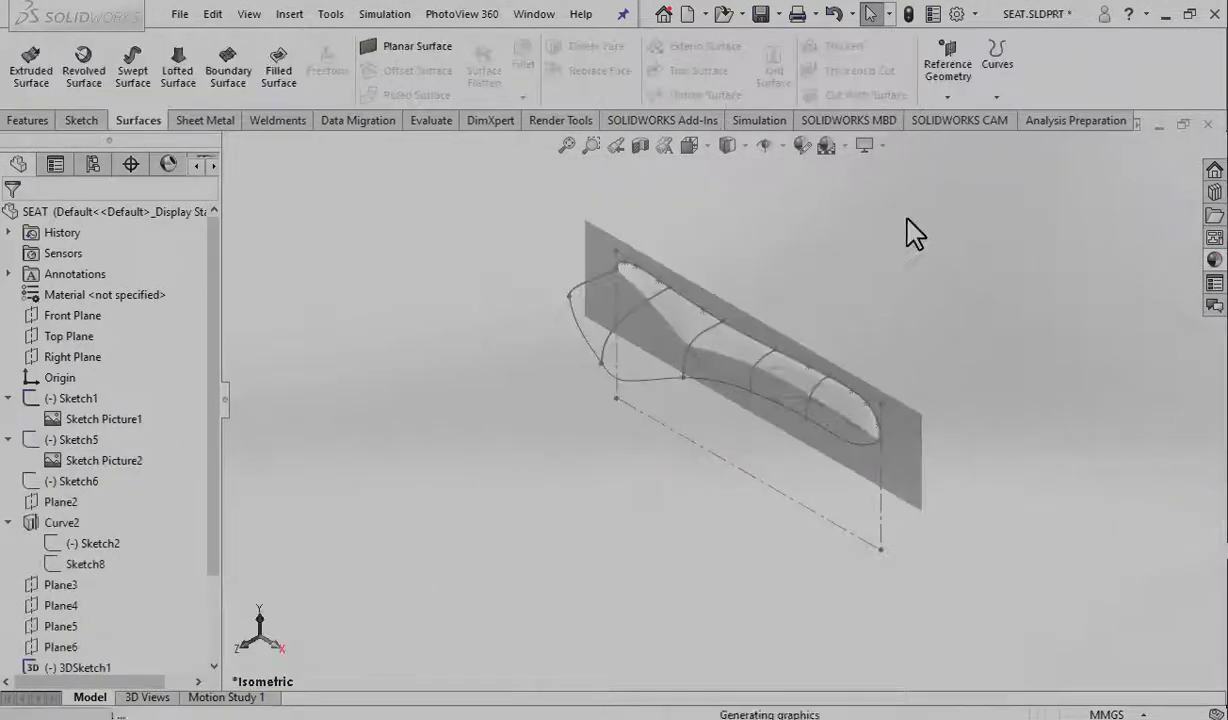
# Step: Build a boundary surface from Sketch12, Sketch11, Sketch10 and Curve2, Sketch1 in Direction 2
pyautogui.click(228, 70)
pyautogui.click(668, 340)
pyautogui.click(700, 365)
pyautogui.click(765, 360)
pyautogui.click(813, 400)
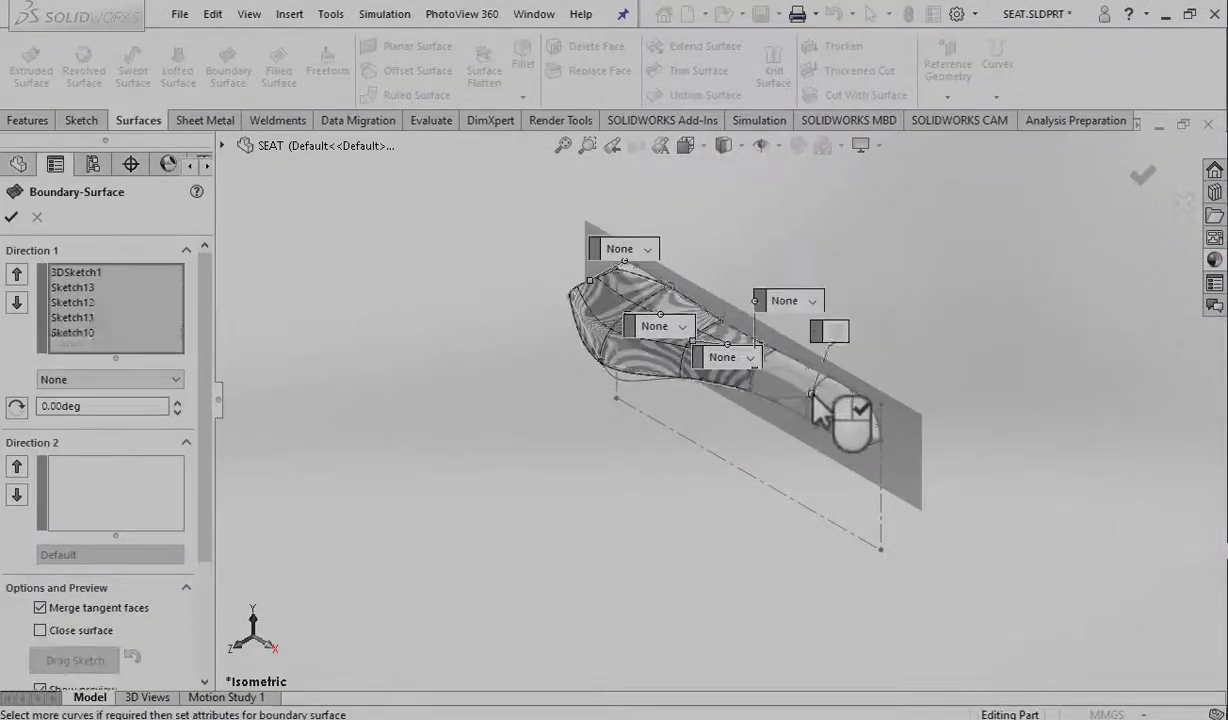
pyautogui.click(882, 440)
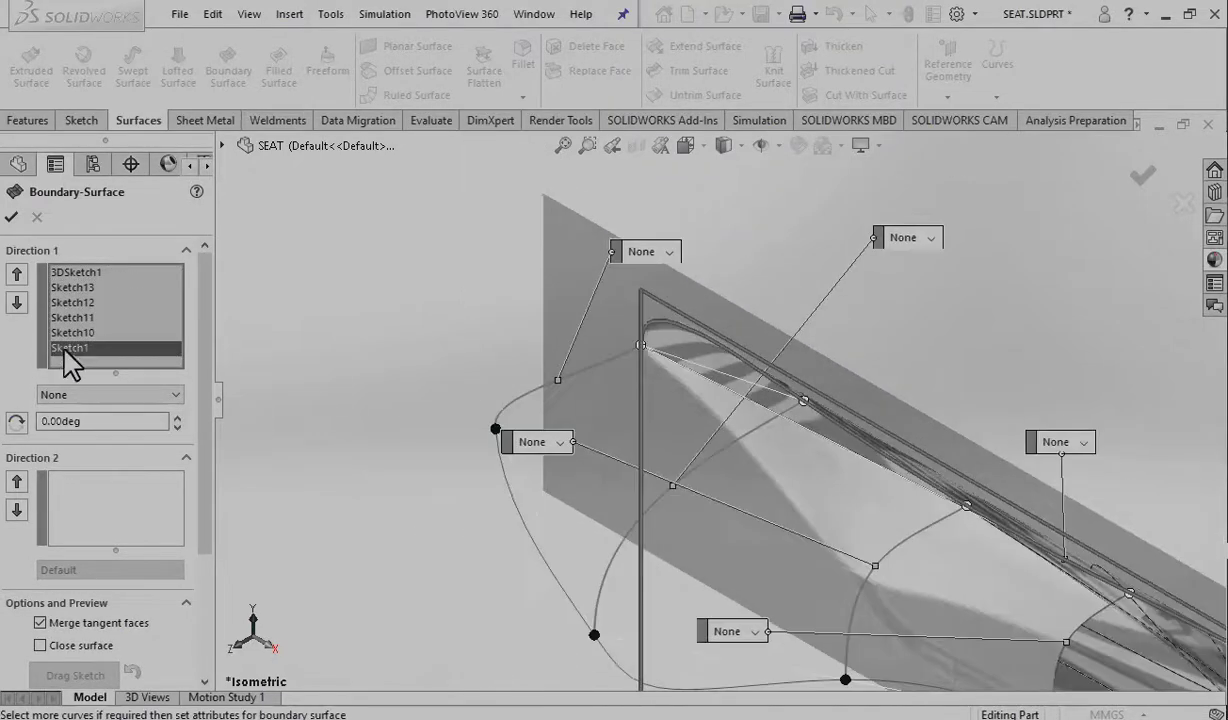
pyautogui.click(66, 348)
pyautogui.press('Delete')
pyautogui.click(110, 510)
pyautogui.click(597, 525)
pyautogui.moveTo(597, 525); pyautogui.dragTo(830, 392, button='middle')
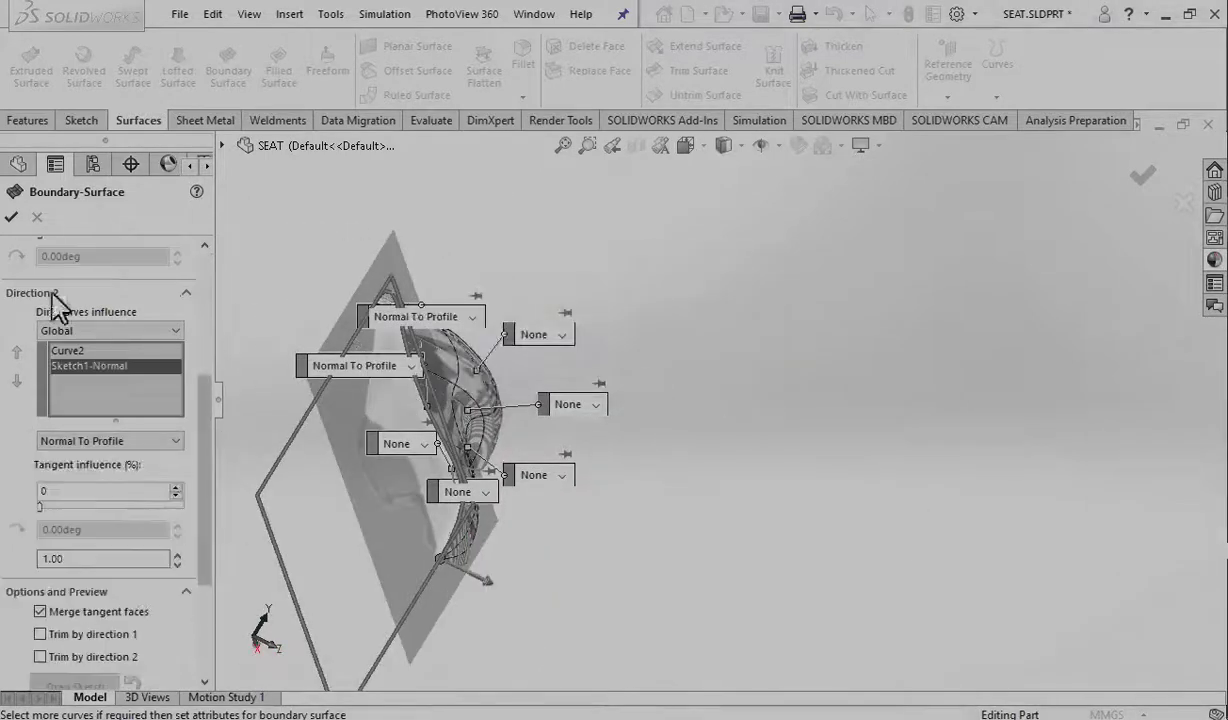
# Step: Choose Remove All Part Appearances on Boundary-Surface2 and snap to isometric
pyautogui.rightClick(95, 648)
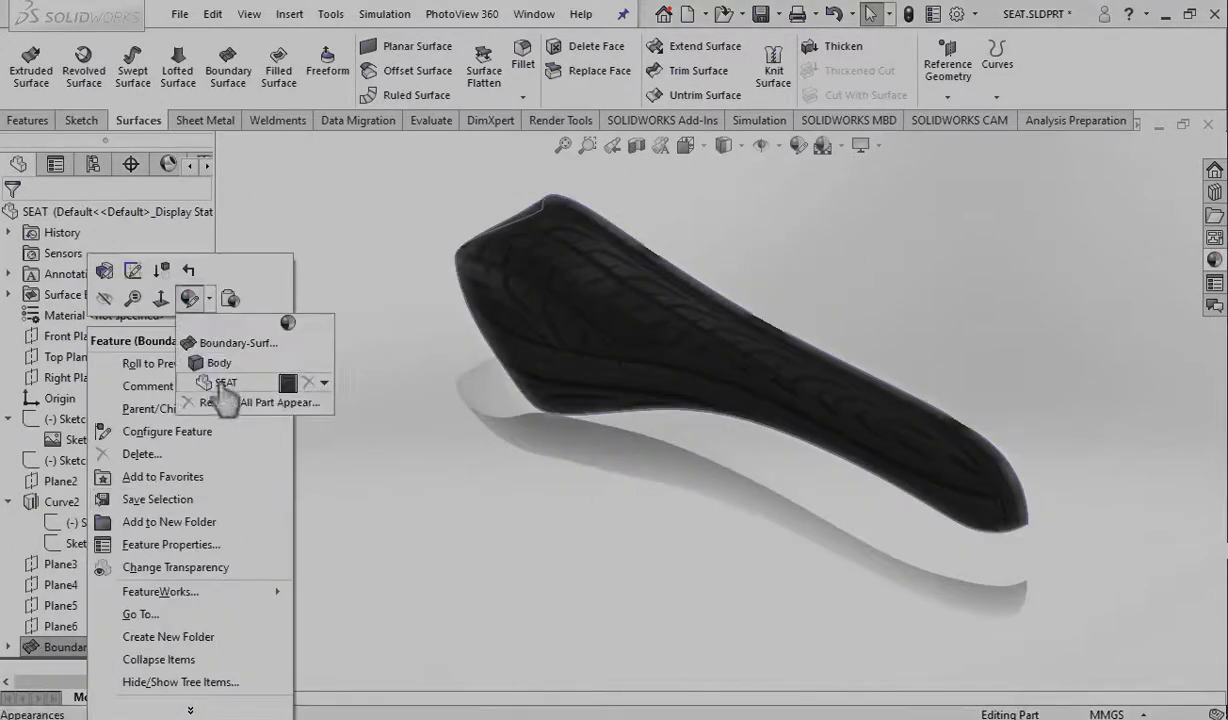
pyautogui.rightClick(118, 648)
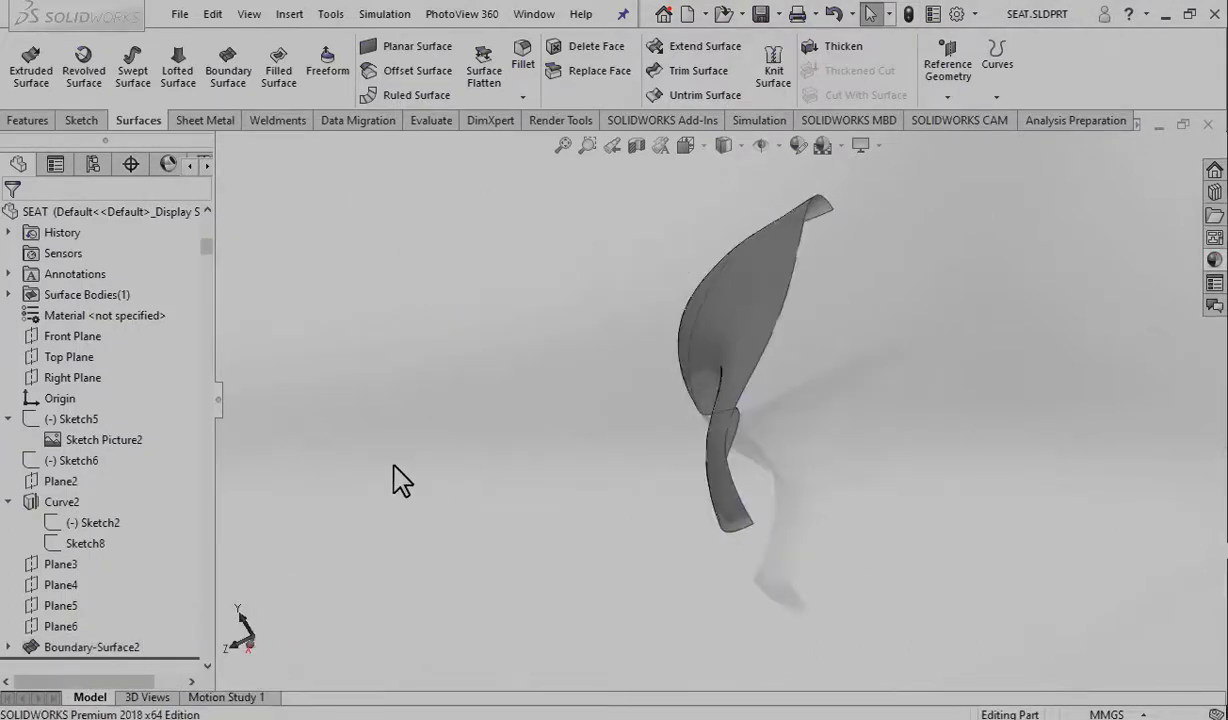
pyautogui.hotkey('ctrl', '7')
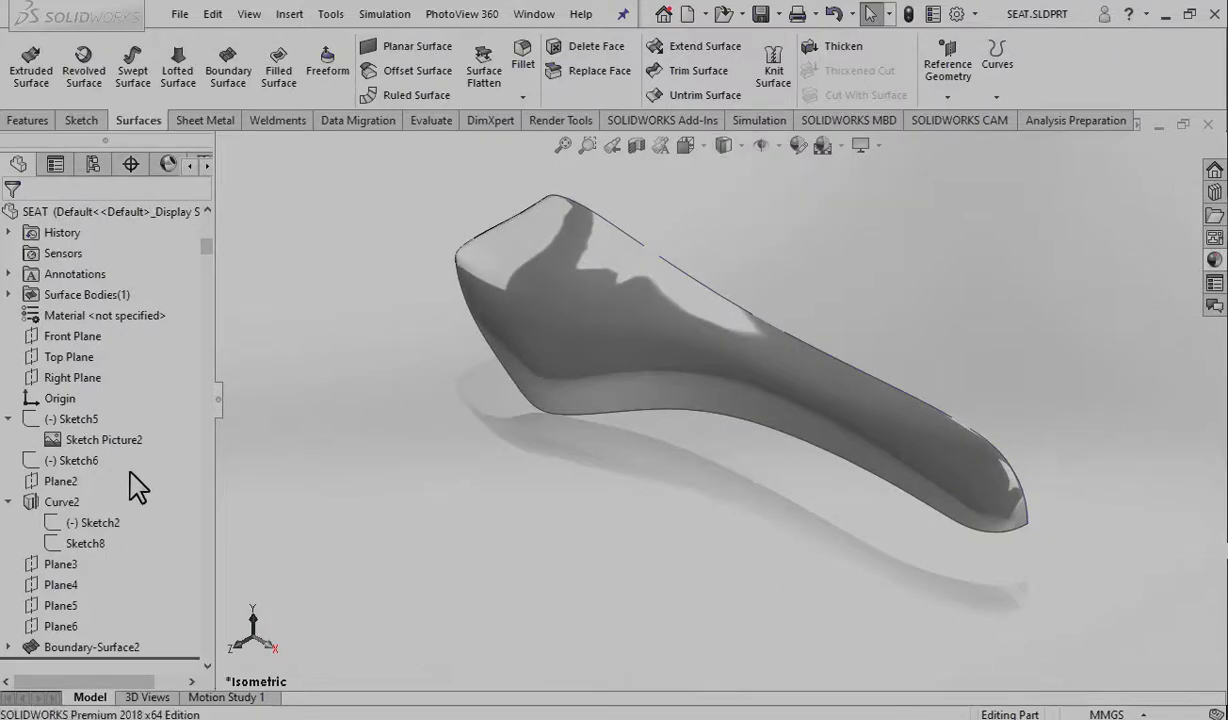
pyautogui.click(8, 645)
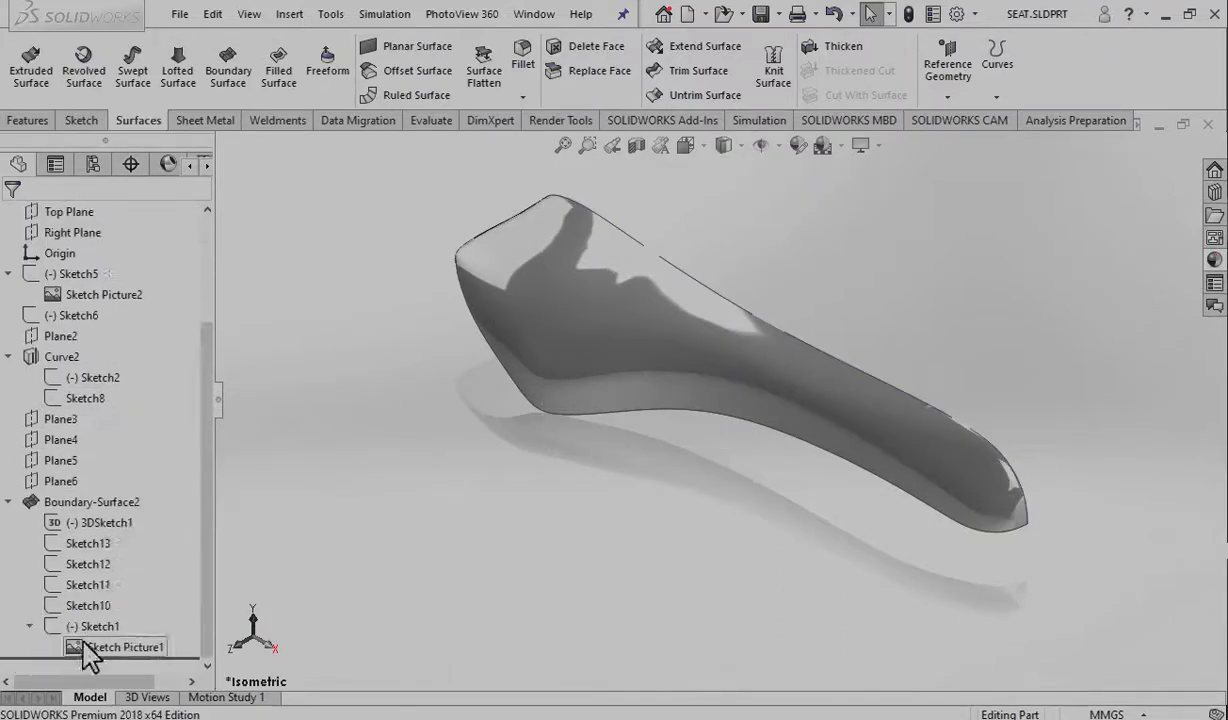
# Step: Extrude Sketch5 as a Mid Plane surface with increased depth through the seat
pyautogui.click(8, 502)
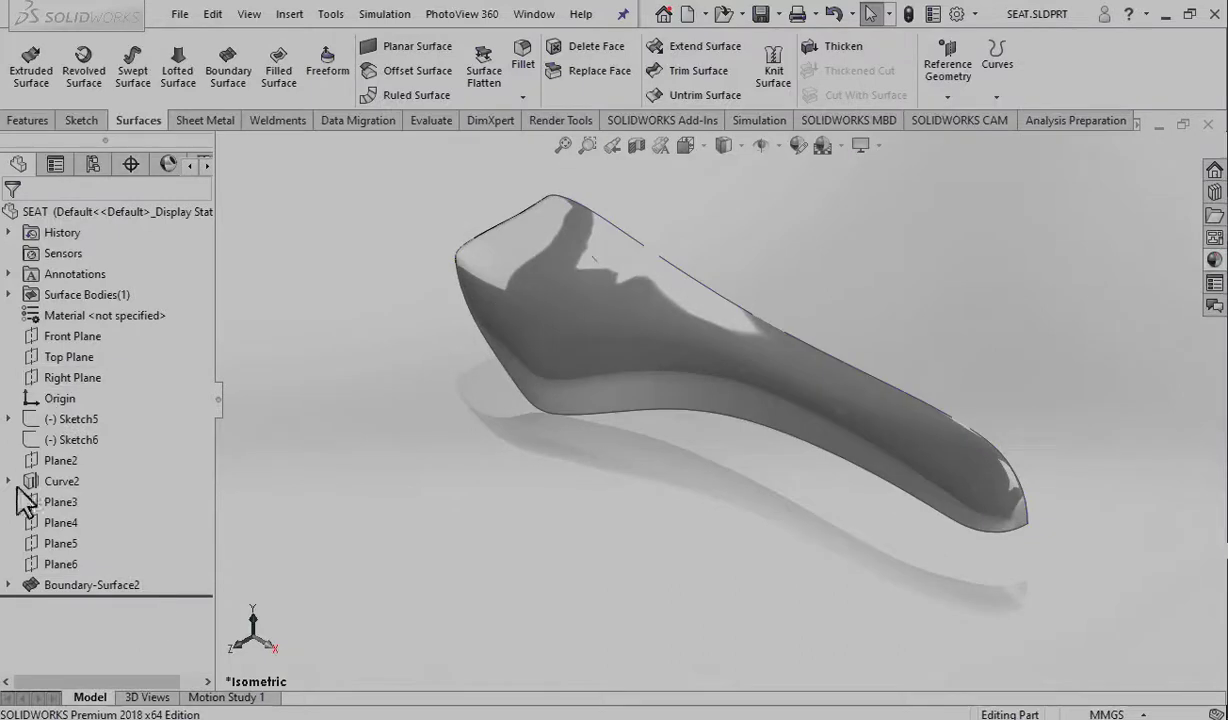
pyautogui.click(8, 626)
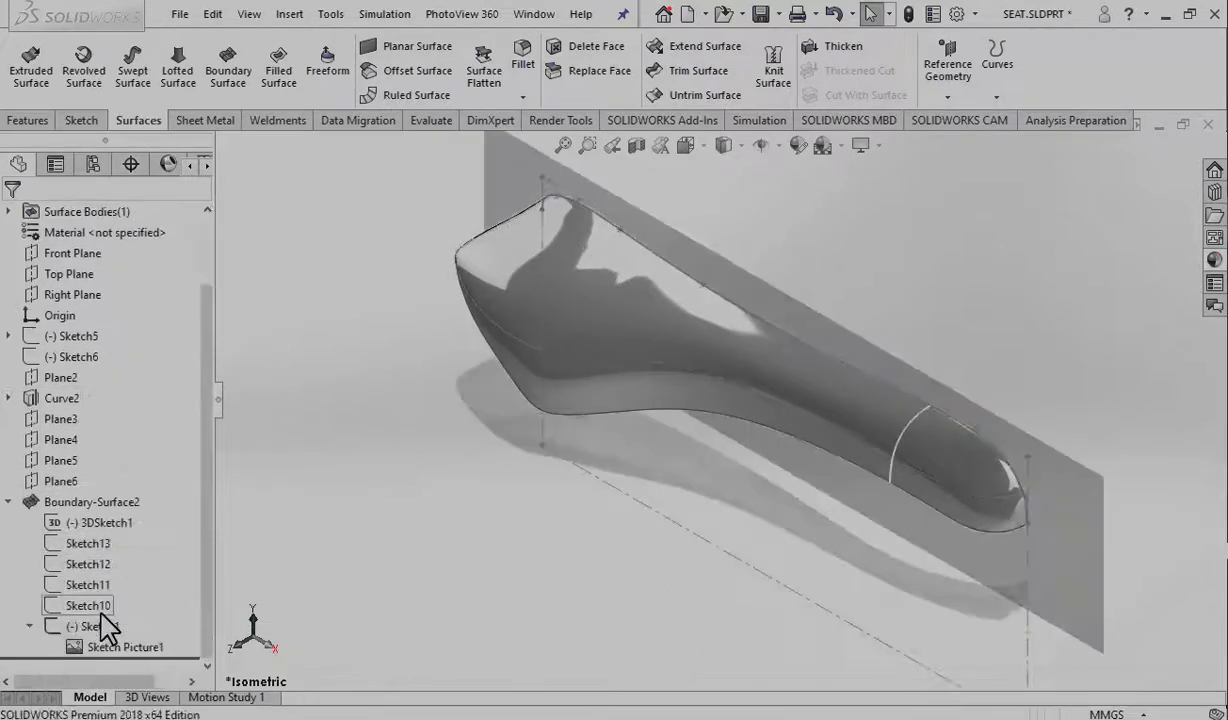
pyautogui.click(8, 504)
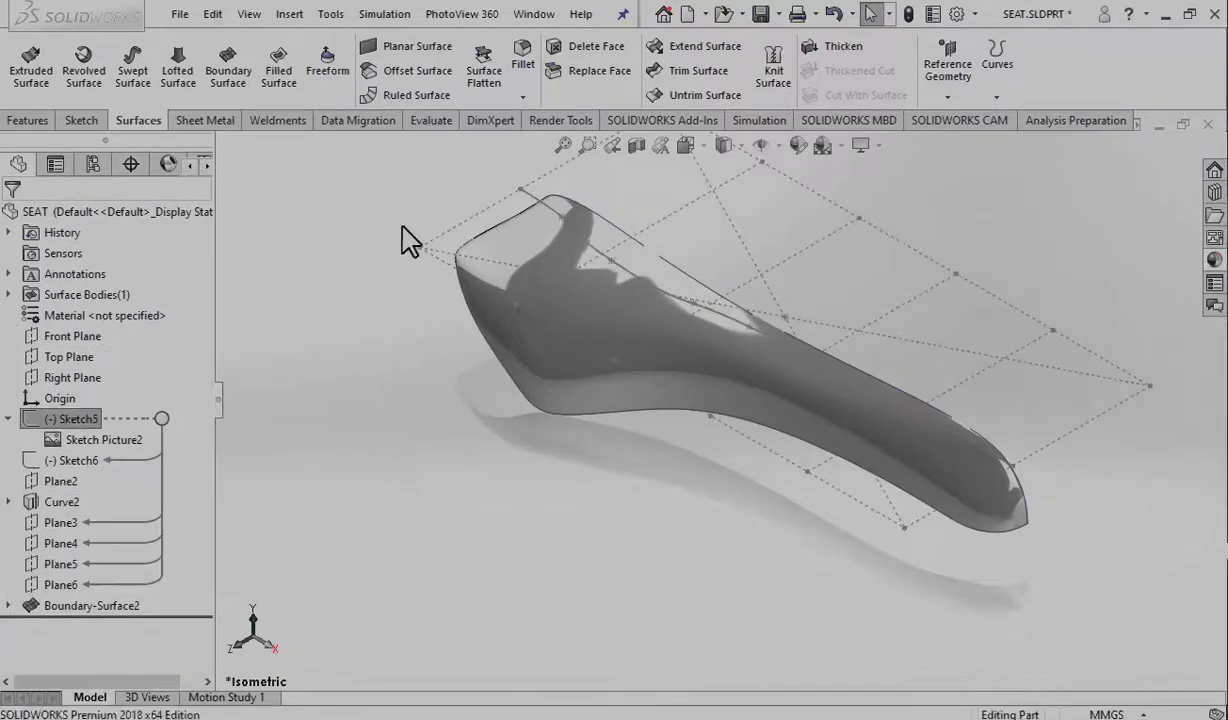
pyautogui.click(47, 72)
pyautogui.click(137, 410)
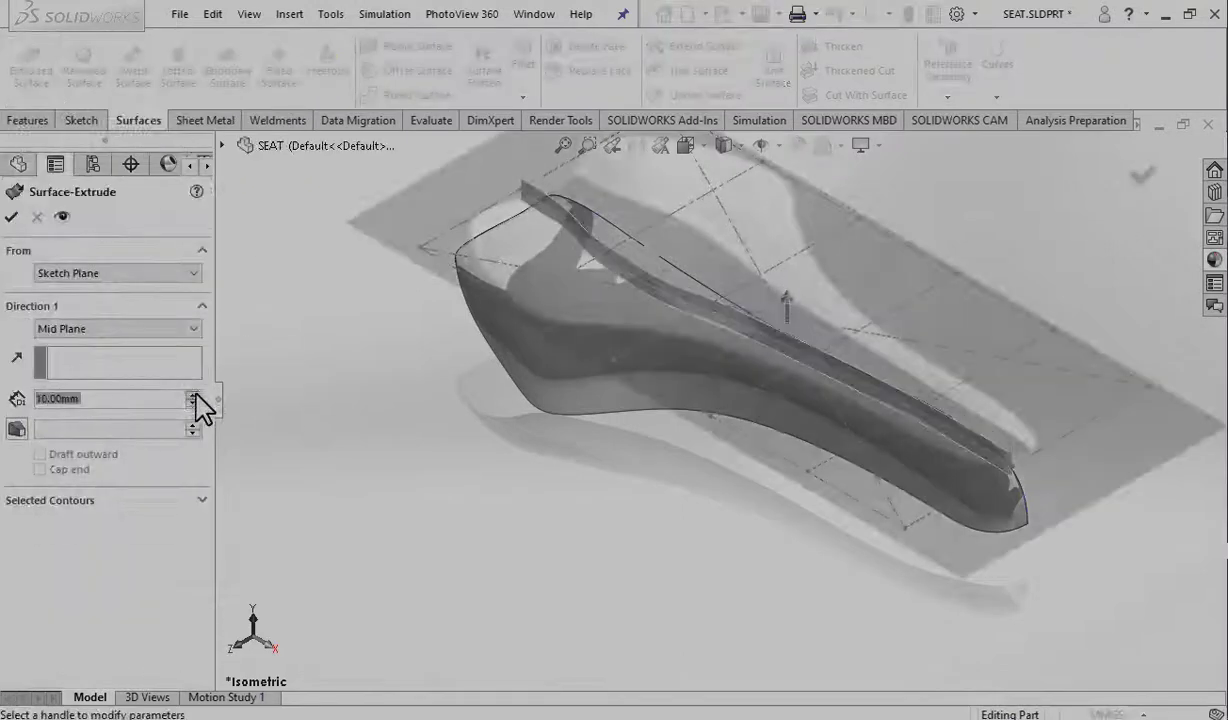
pyautogui.click(191, 422)
pyautogui.press('Return')
pyautogui.moveTo(467, 463)
pyautogui.mouseDown(button='middle')
pyautogui.moveTo(850, 345)
pyautogui.moveTo(521, 206)
pyautogui.mouseUp(button='middle')
pyautogui.click(773, 65)
# Step: Trim the surfaces using the seat surface as the trim tool, creating Surface-Trim1
pyautogui.press('Escape')
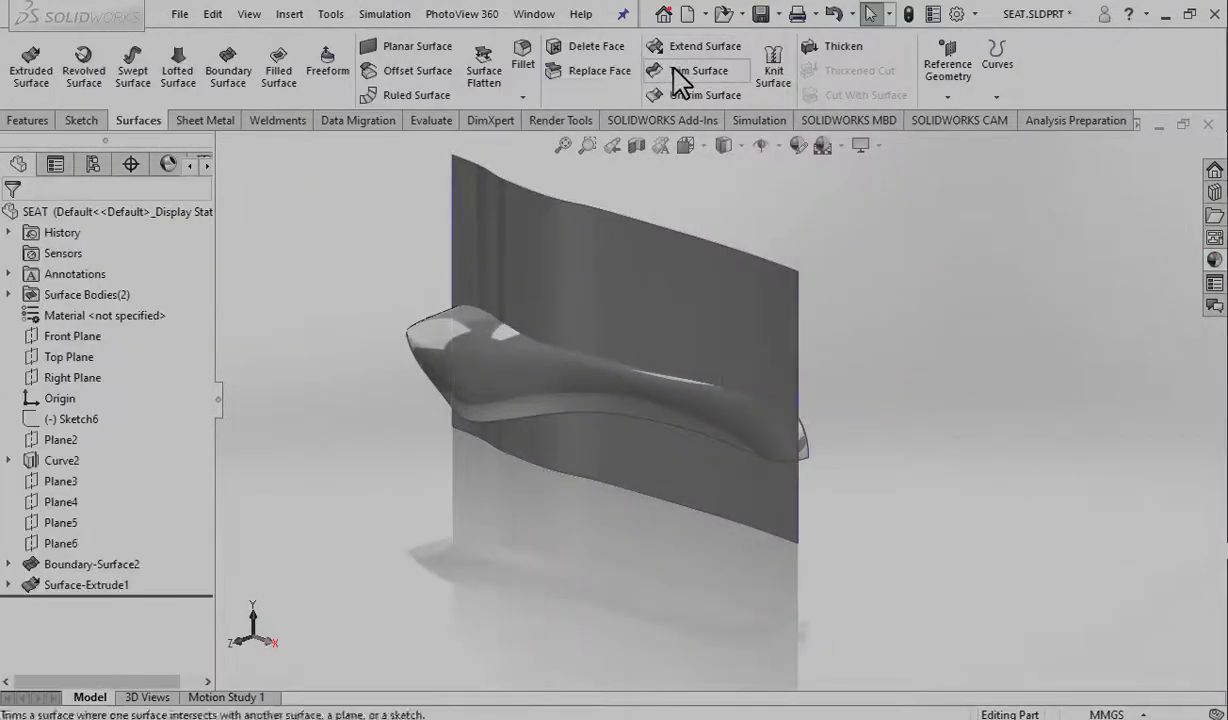
pyautogui.click(680, 72)
pyautogui.click(600, 370)
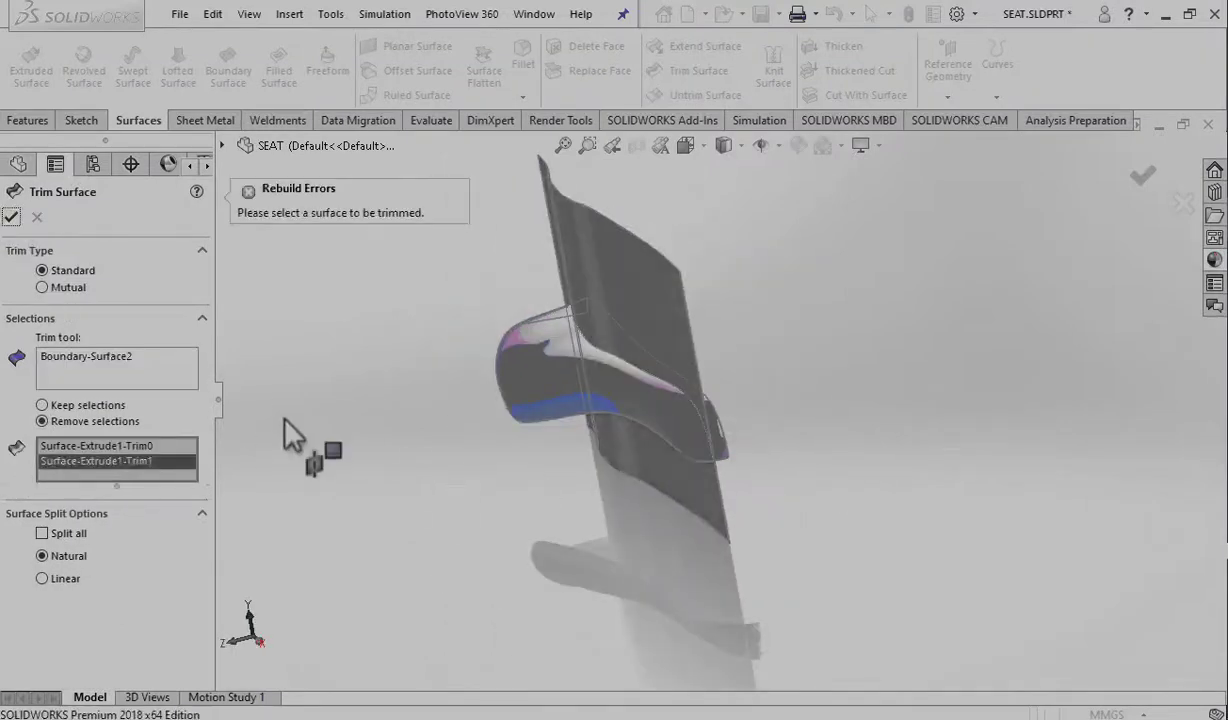
pyautogui.press('Return')
pyautogui.hotkey('ctrl', '7')
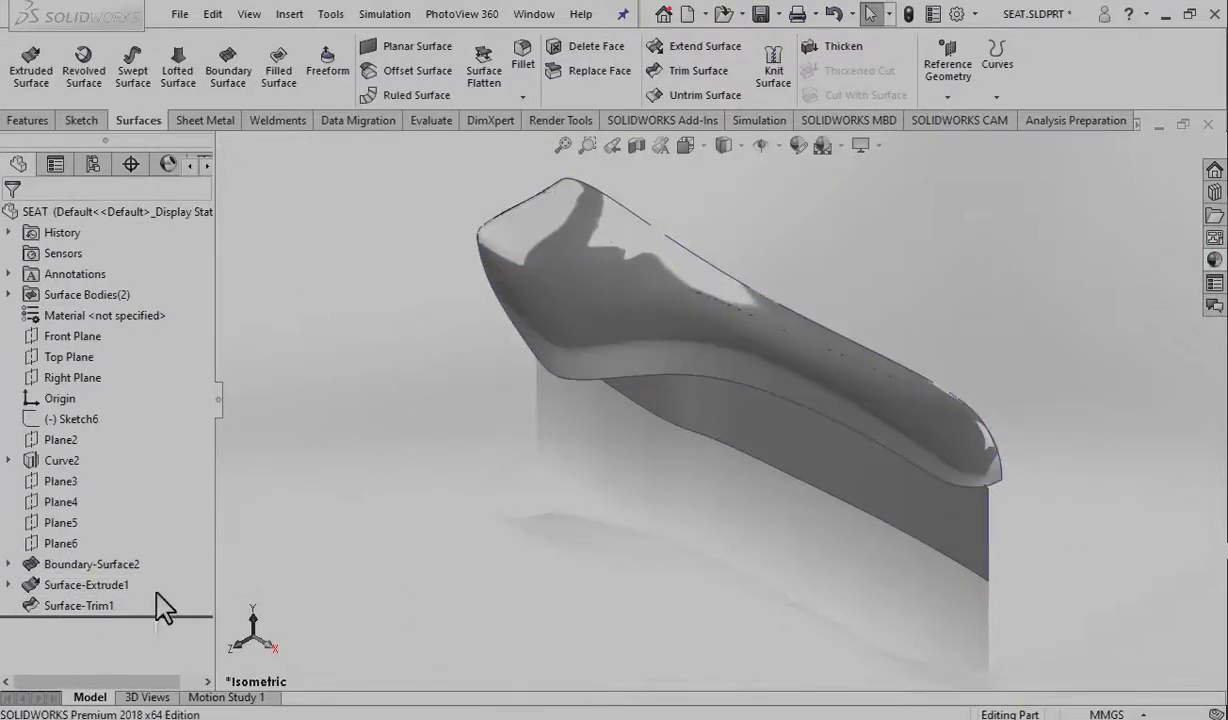
# Step: Edit Surface-Trim1 to clear its pieces, turn on Split all and switch to Remove selections
pyautogui.doubleClick(163, 605)
pyautogui.click(157, 464)
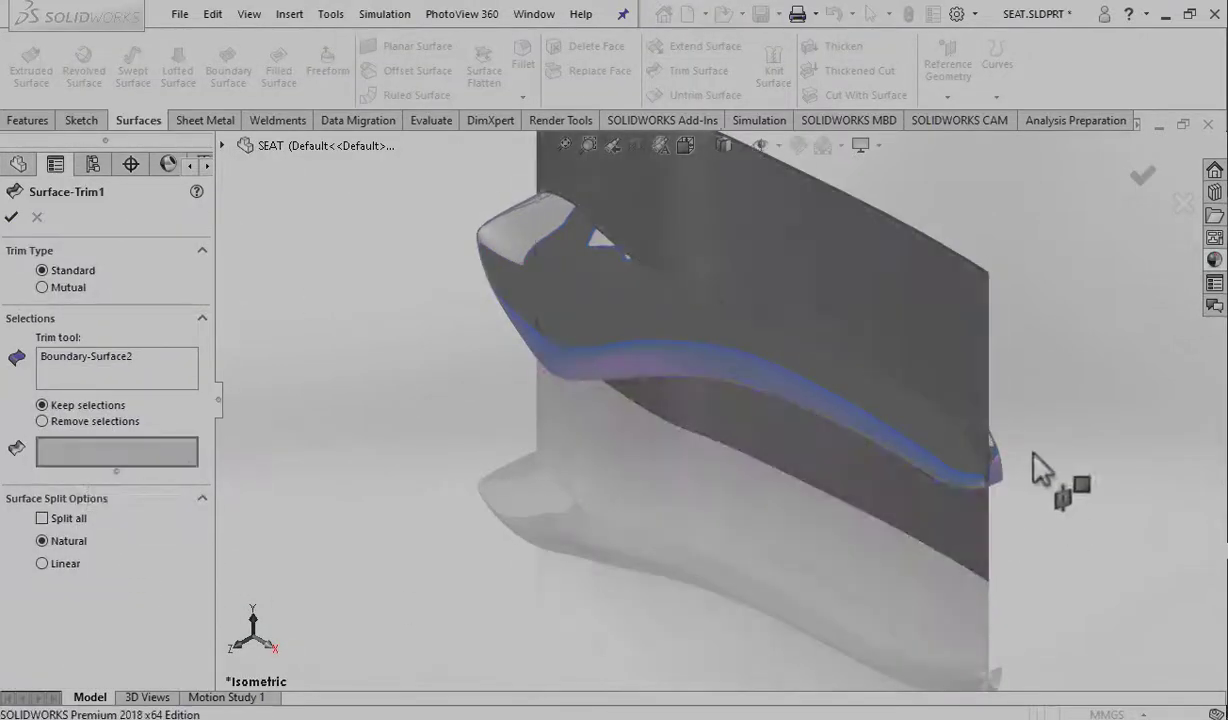
pyautogui.click(42, 518)
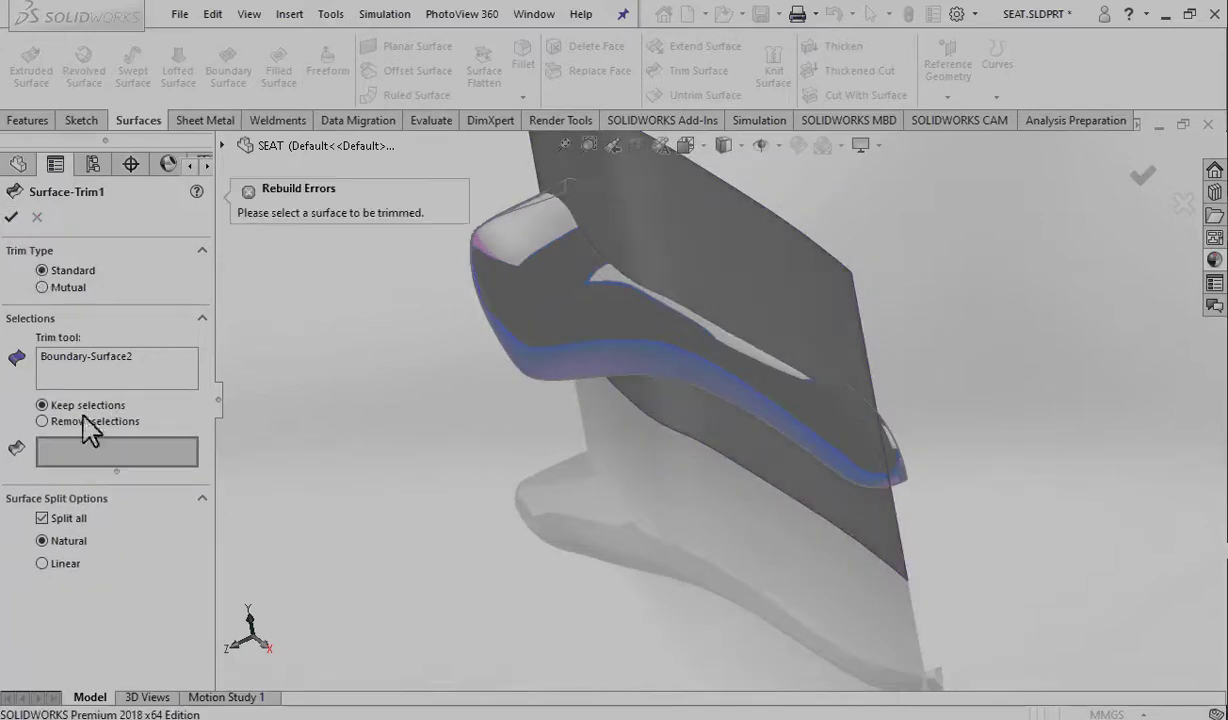
pyautogui.click(42, 421)
pyautogui.press('Return')
# Step: Roll the model back before Surface-Trim1 and try Untrim Surface, then close it
pyautogui.moveTo(88, 618); pyautogui.dragTo(88, 597)
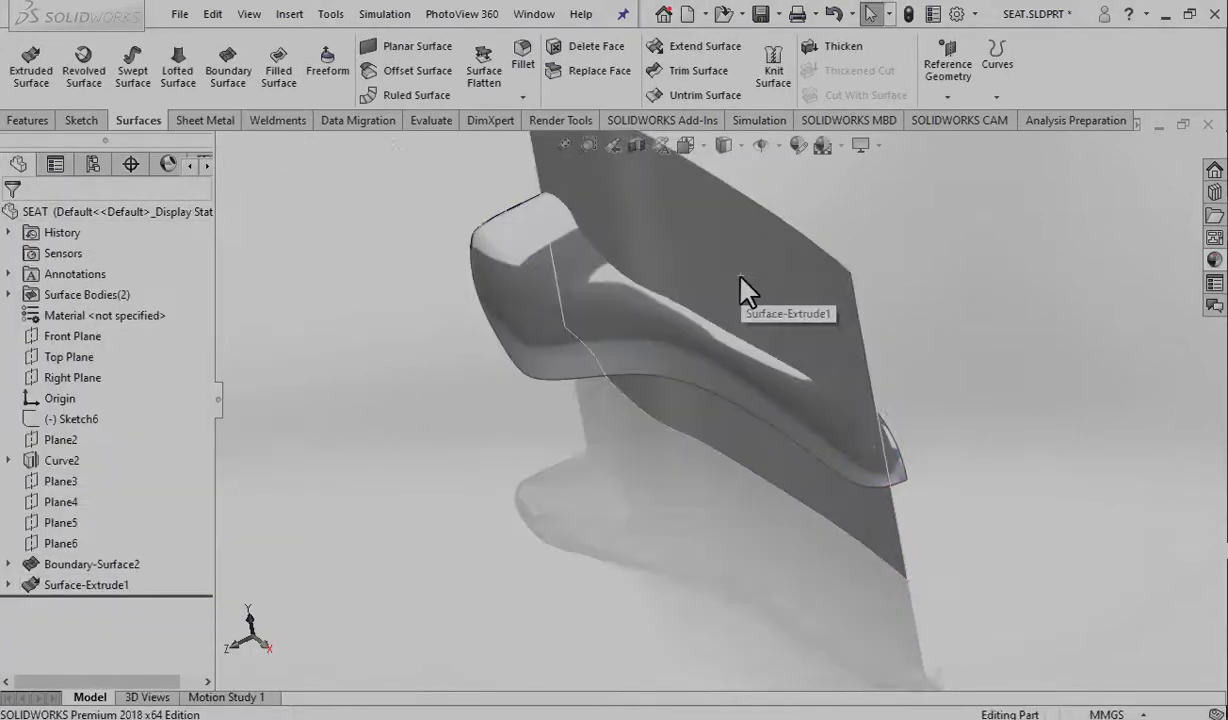
pyautogui.click(700, 95)
pyautogui.click(30, 230)
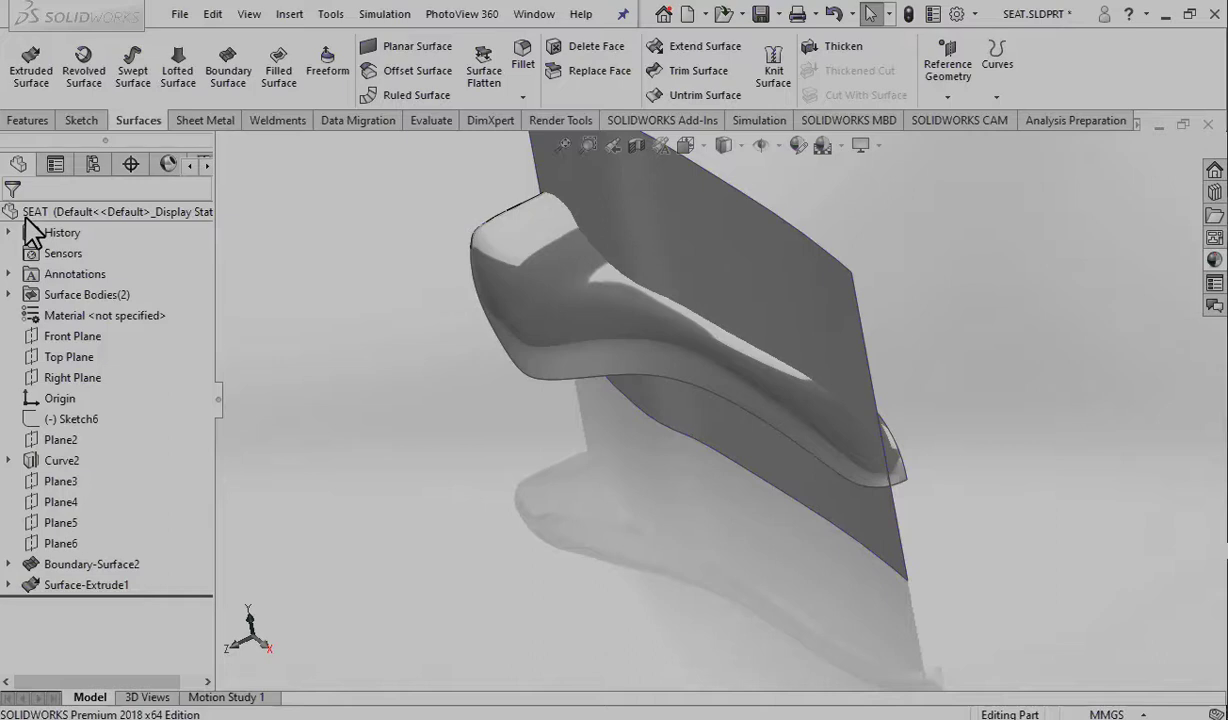
pyautogui.hotkey('ctrl', '7')
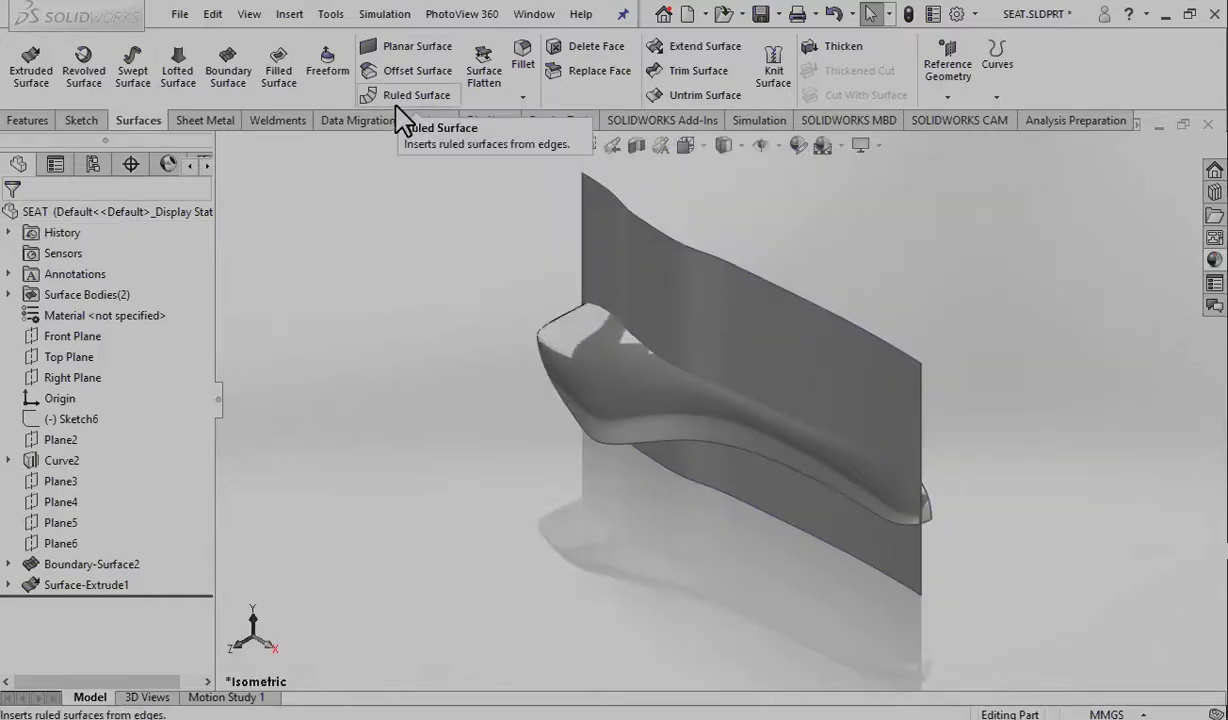
pyautogui.press('Escape')
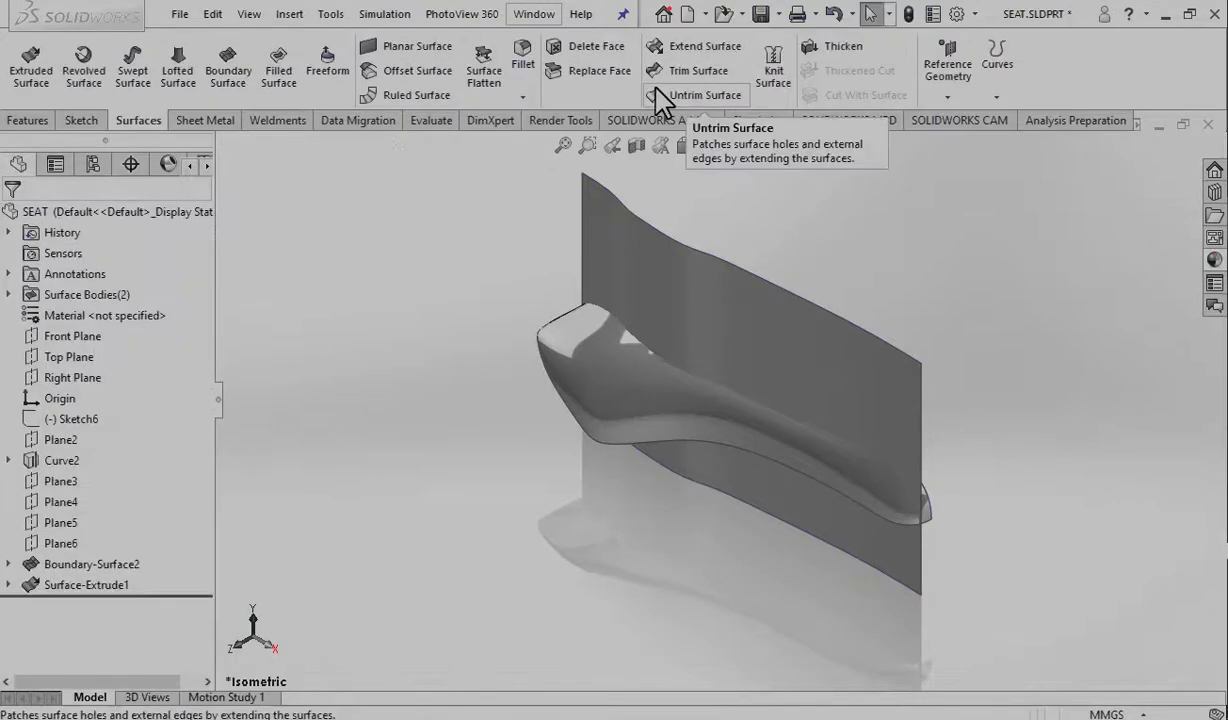
# Step: Trim with the extruded sheet as tool, Split all, keeping the seat piece, then undo it
pyautogui.click(672, 95)
pyautogui.click(693, 280)
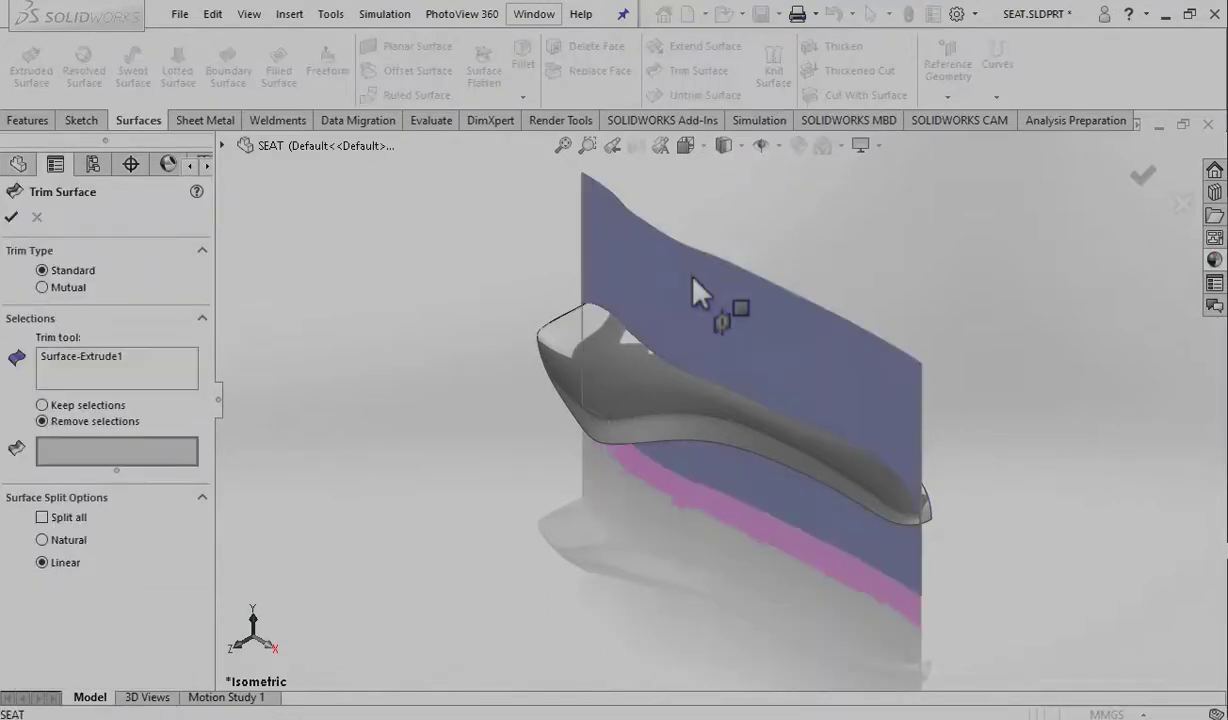
pyautogui.click(41, 517)
pyautogui.click(765, 381)
pyautogui.moveTo(765, 381); pyautogui.dragTo(386, 390, button='middle')
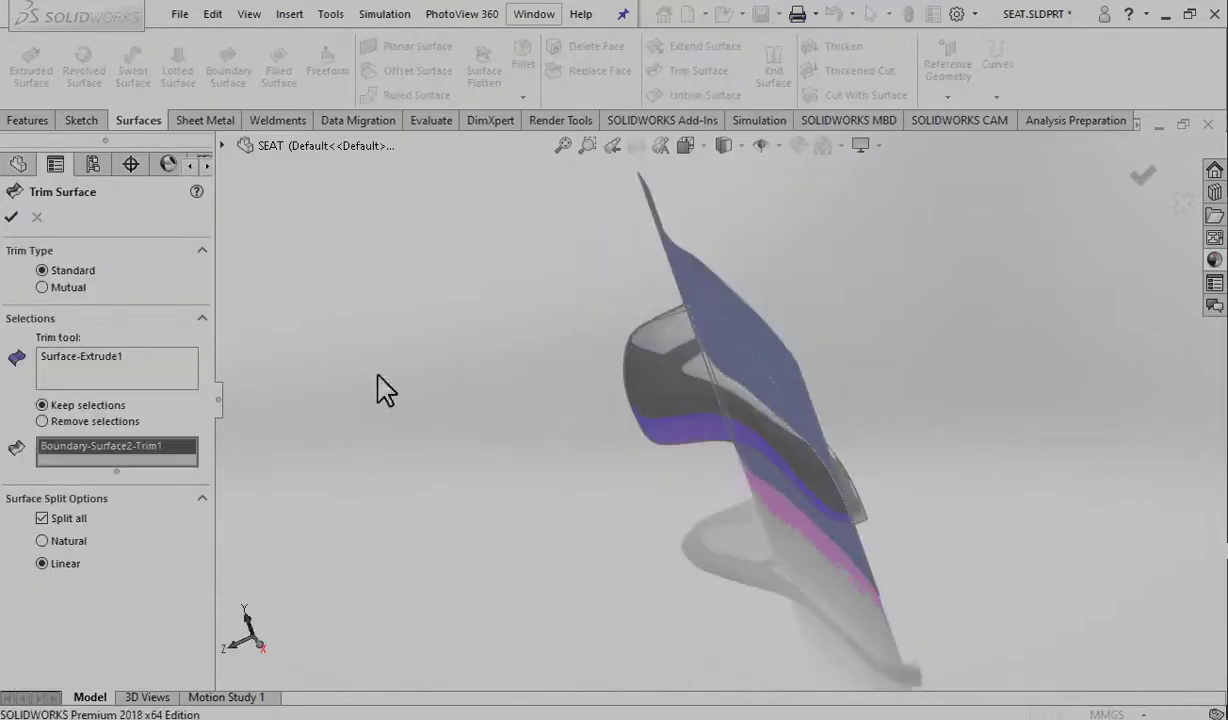
pyautogui.click(11, 217)
pyautogui.hotkey('ctrl', 'z')
# Step: Restart the surface trim with the seat surface as the trimming tool
pyautogui.click(698, 70)
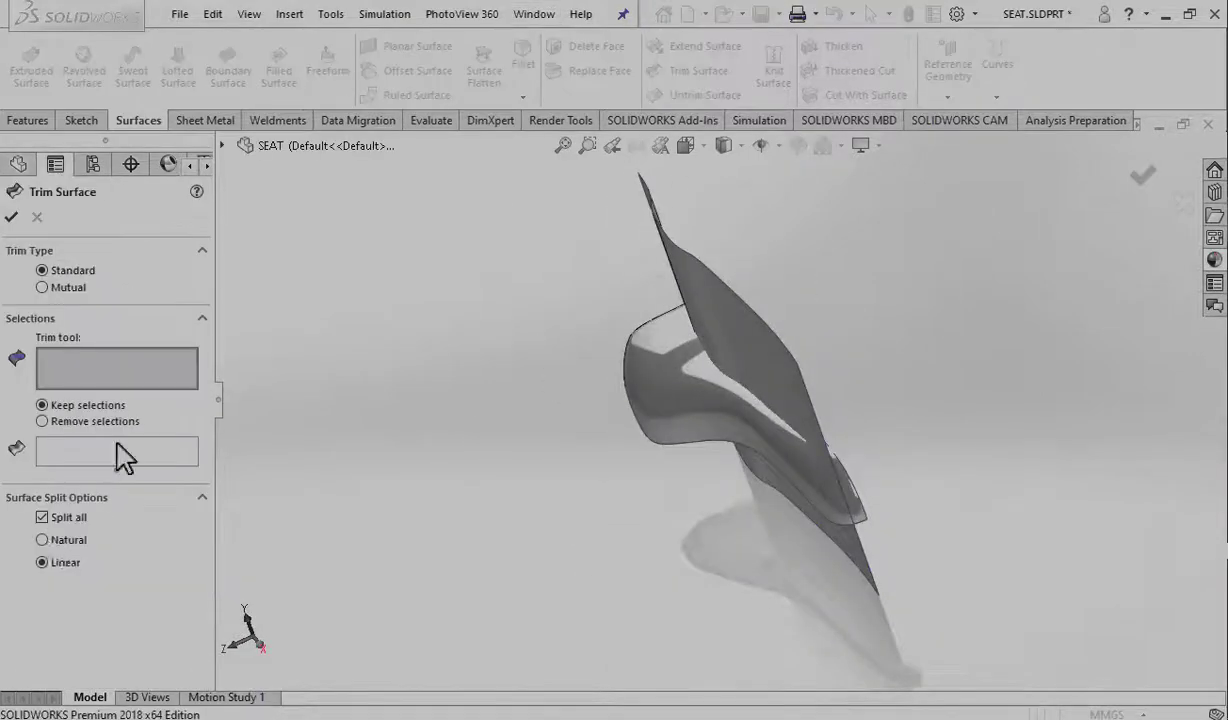
pyautogui.click(671, 391)
pyautogui.press('Escape')
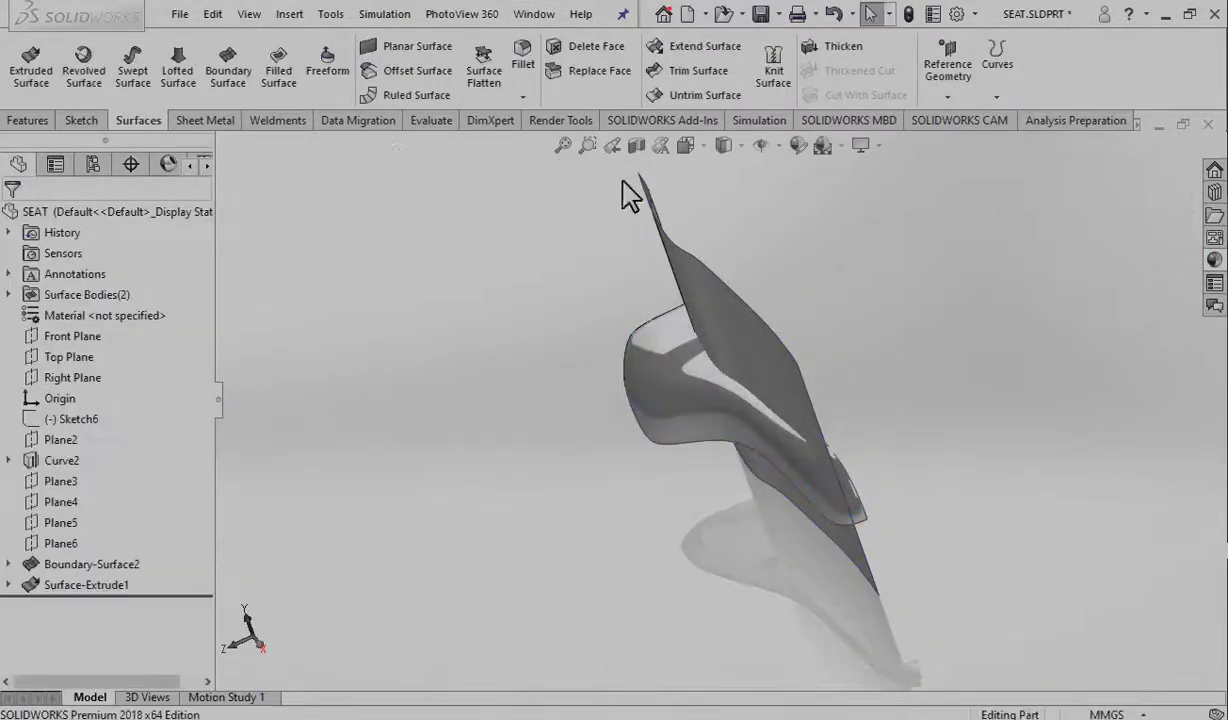
pyautogui.click(698, 70)
pyautogui.click(750, 350)
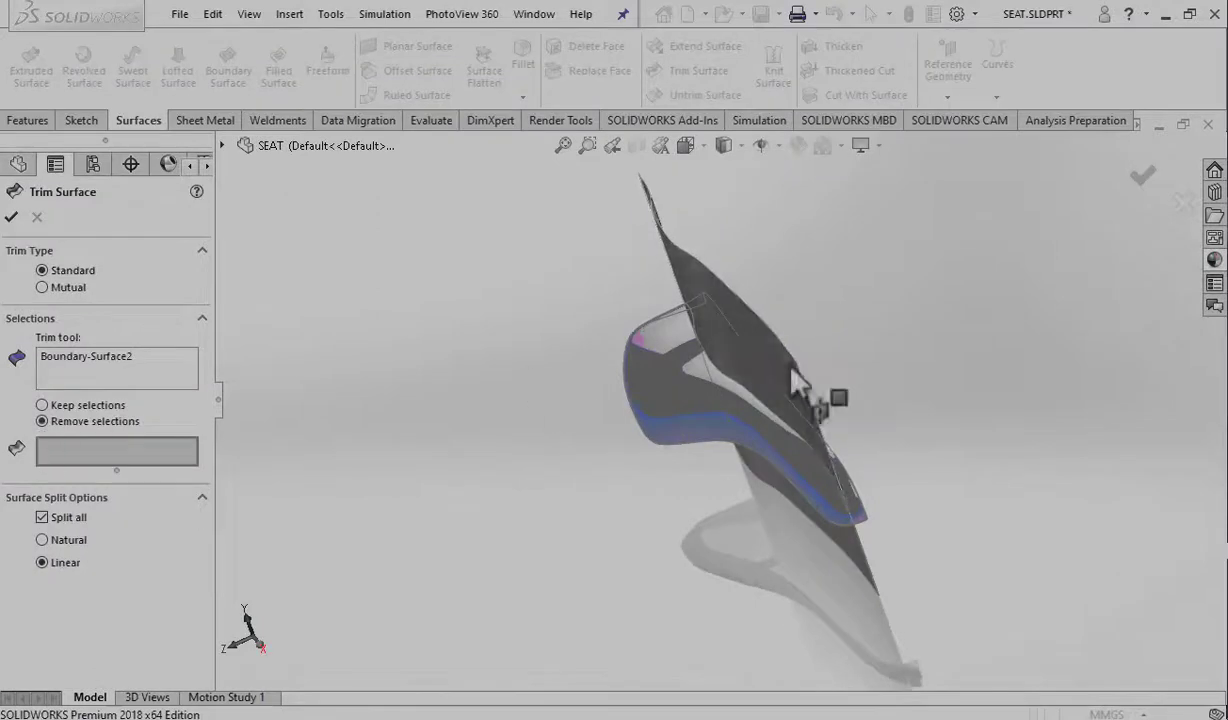
# Step: Redefine Surface-Trim3 with the extruded sheet as trim tool and both seat pieces selected
pyautogui.click(80, 605)
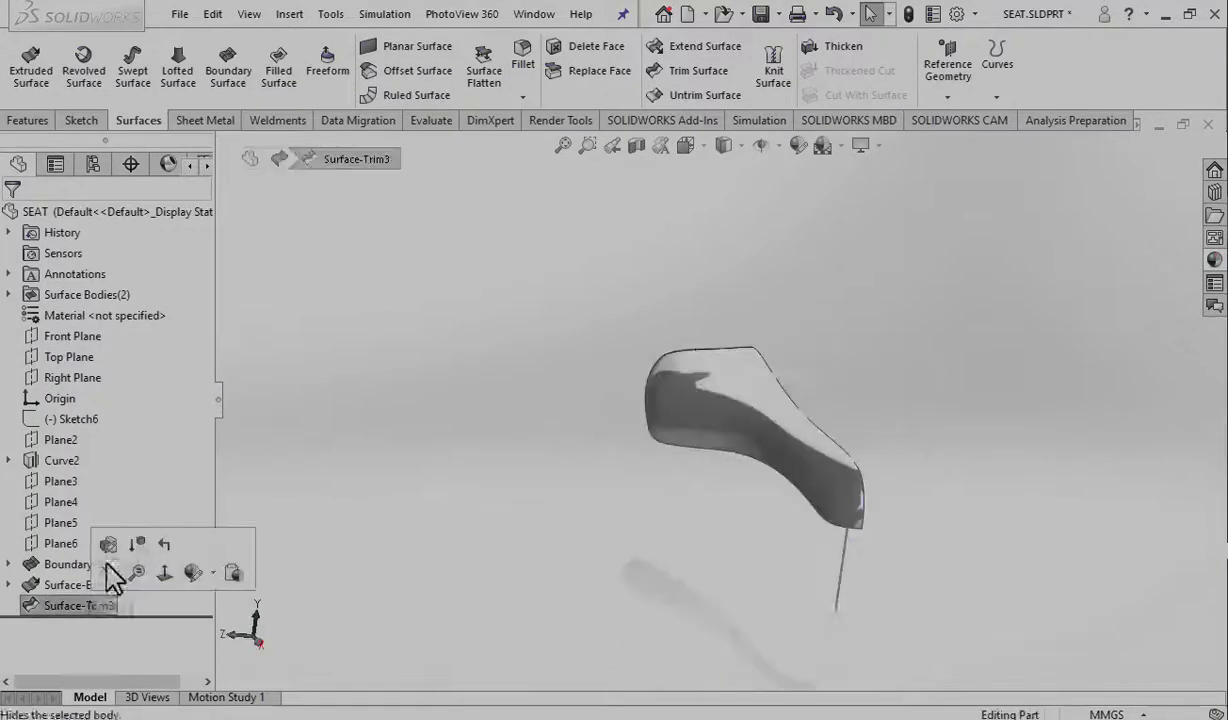
pyautogui.click(108, 543)
pyautogui.rightClick(170, 466)
pyautogui.click(192, 474)
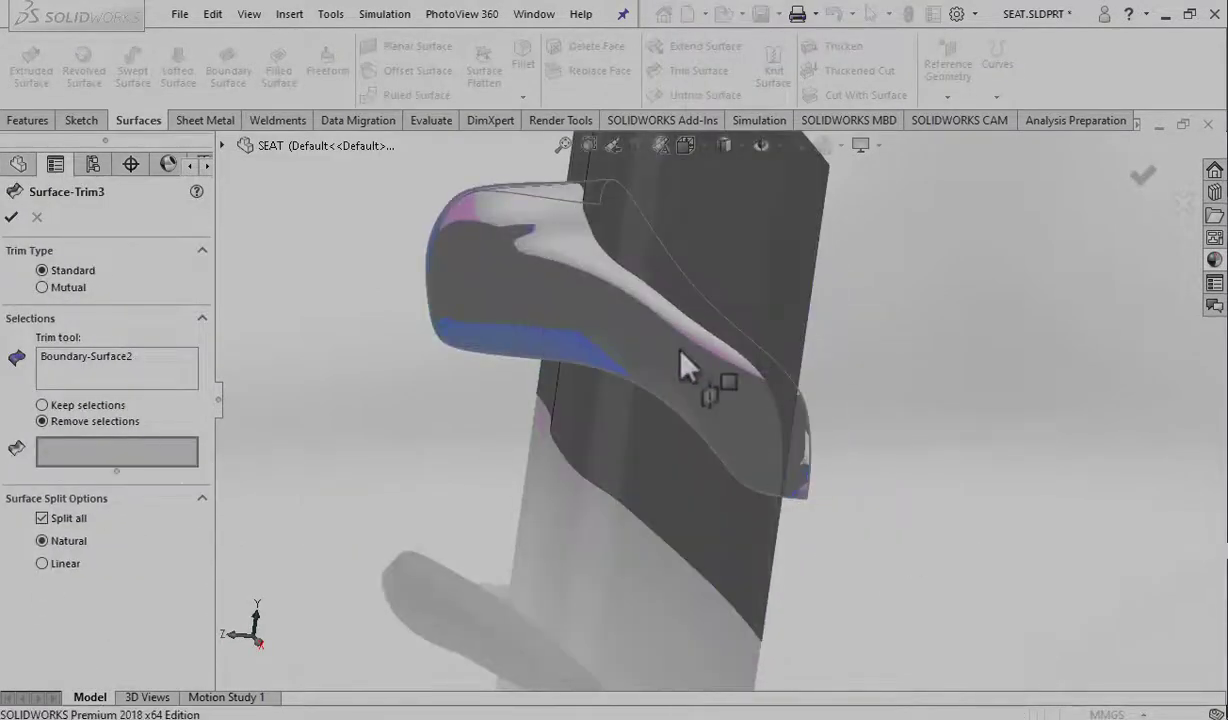
pyautogui.click(725, 300)
pyautogui.click(789, 482)
pyautogui.click(12, 218)
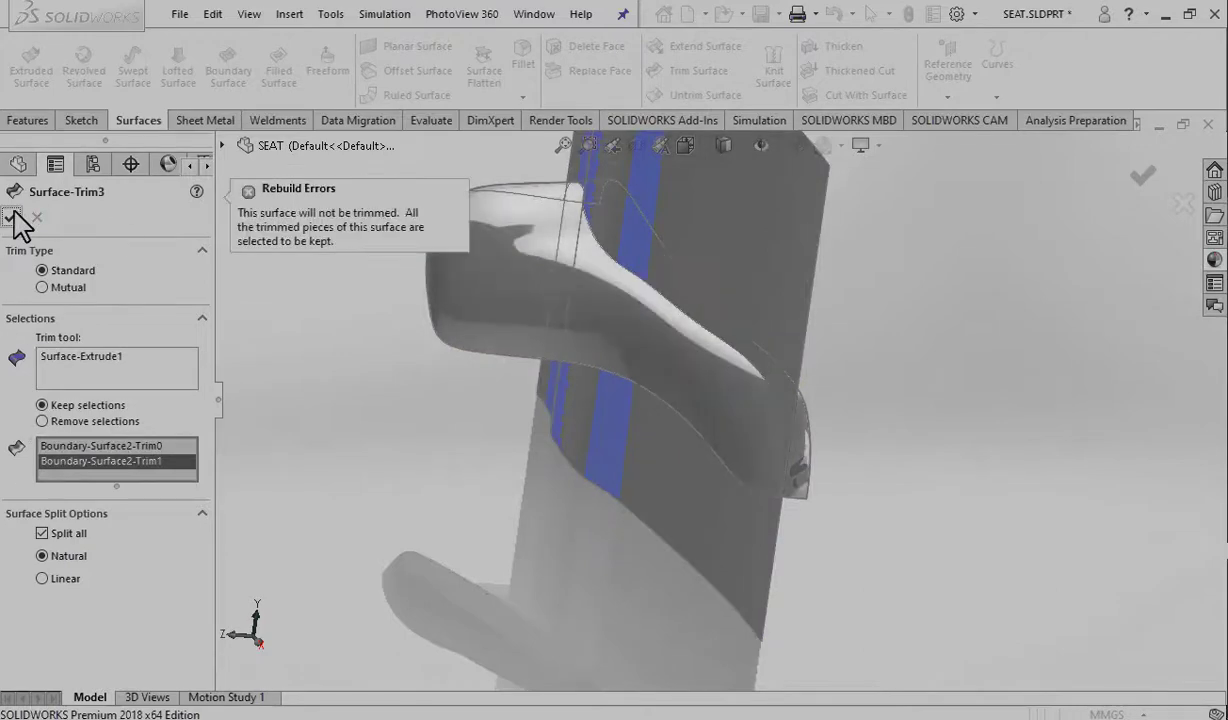
# Step: Reopen Surface-Trim3 from a seat face and drop one piece from the trim selection
pyautogui.rightClick(33, 356)
pyautogui.click(398, 335)
pyautogui.click(790, 300)
pyautogui.click(836, 268)
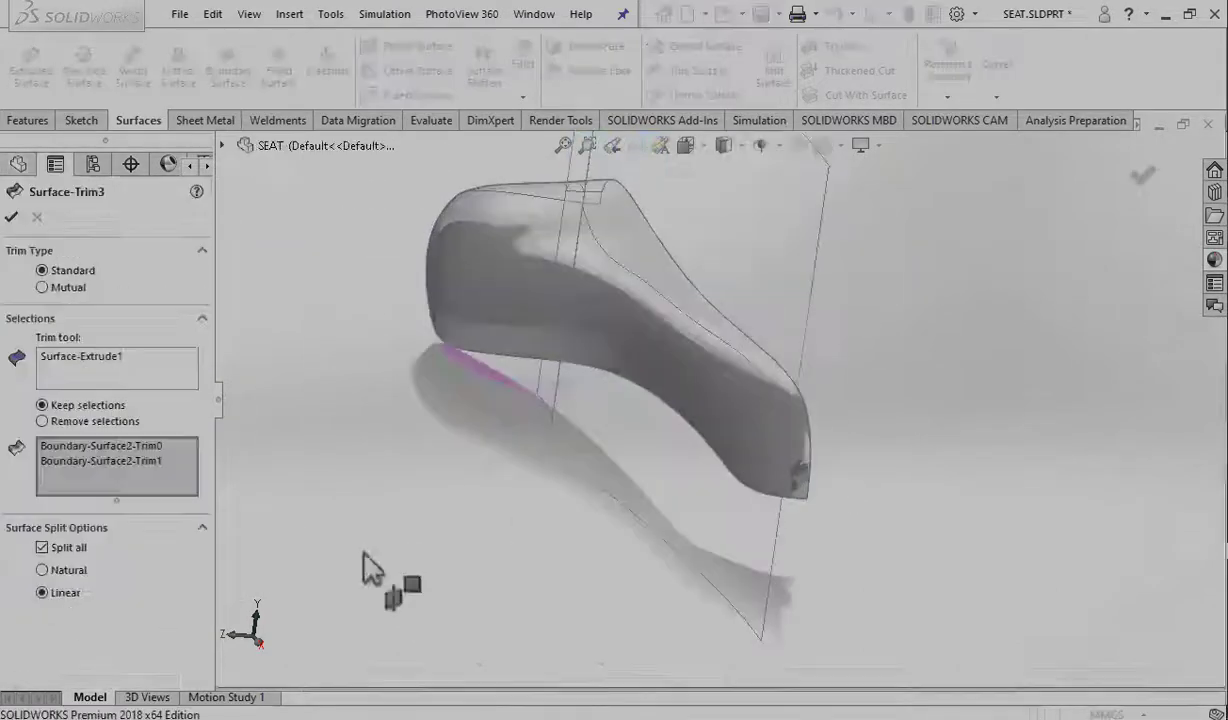
pyautogui.click(170, 494)
pyautogui.click(12, 217)
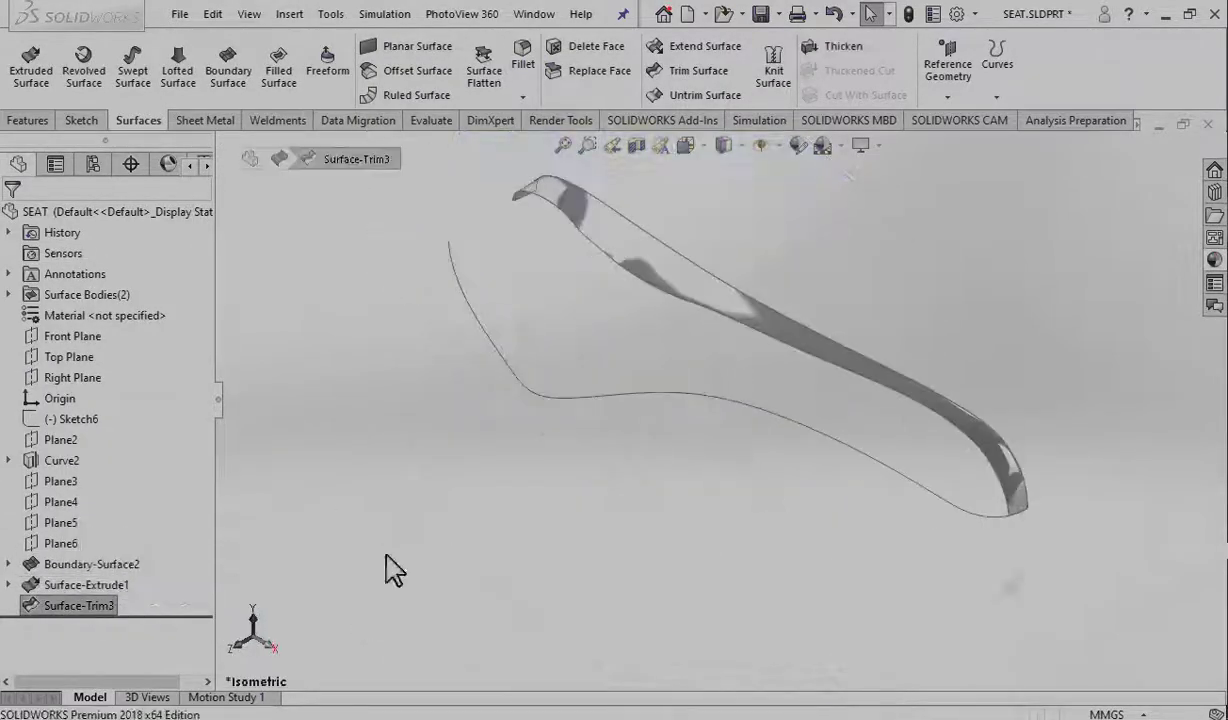
# Step: Review Surface-Extrude1's start options without changing them
pyautogui.click(85, 585)
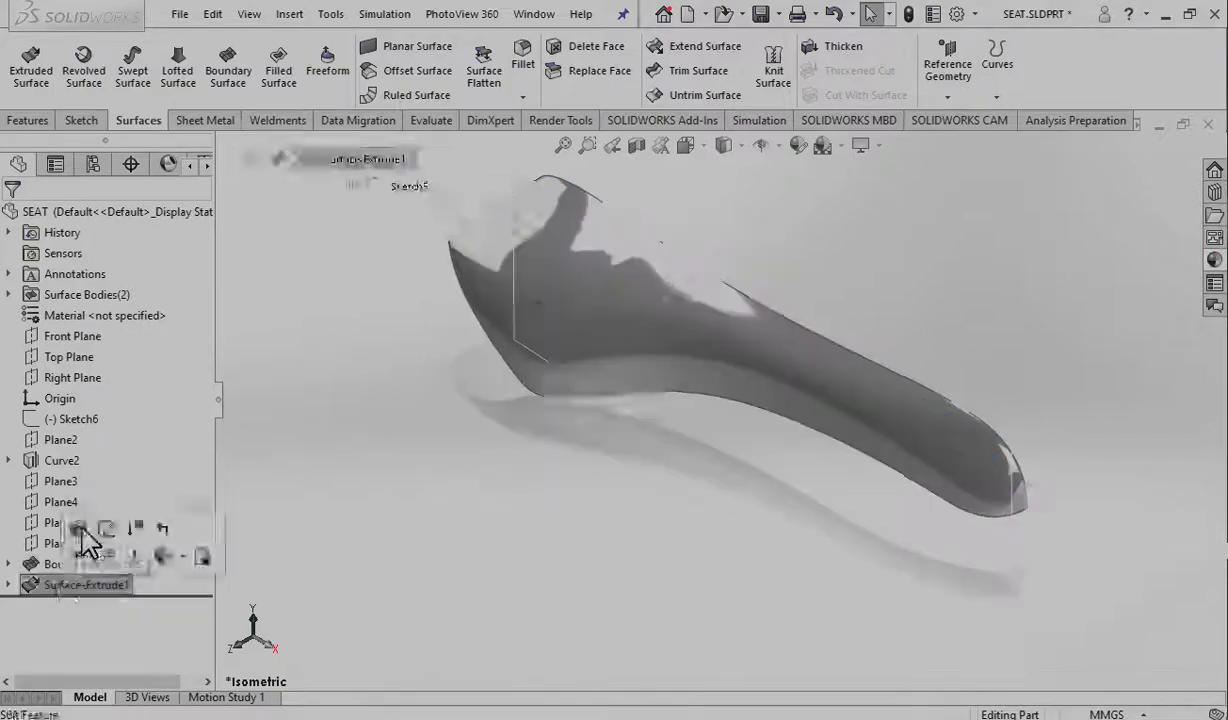
pyautogui.click(88, 525)
pyautogui.click(77, 273)
pyautogui.click(11, 216)
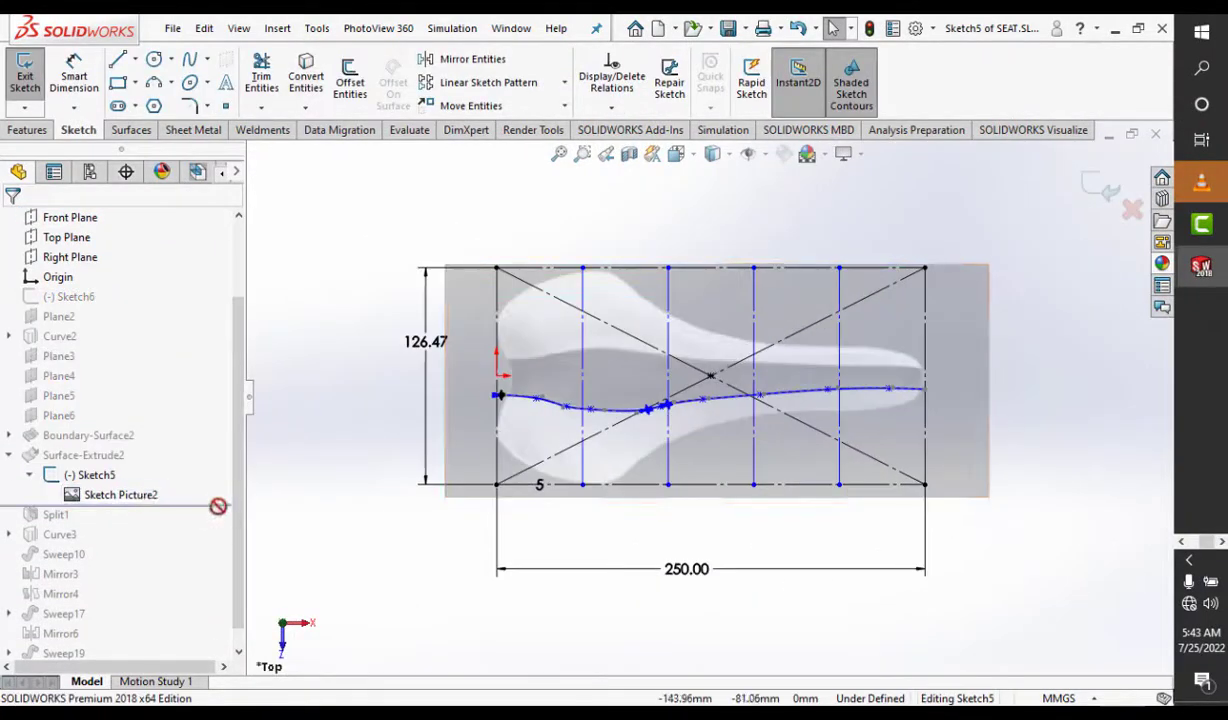
# Step: Review the Split1, Sketch16, Curve3 and Sweep10 features in the tree
pyautogui.click(55, 479)
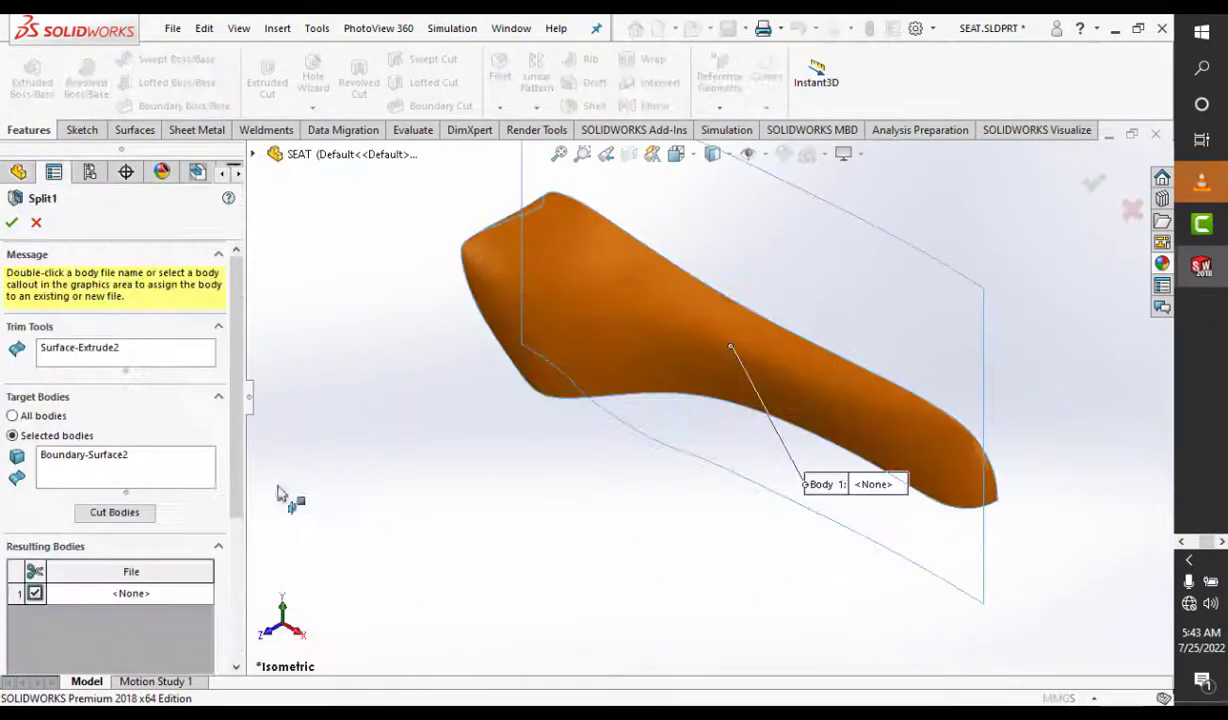
pyautogui.click(72, 352)
pyautogui.press('Escape')
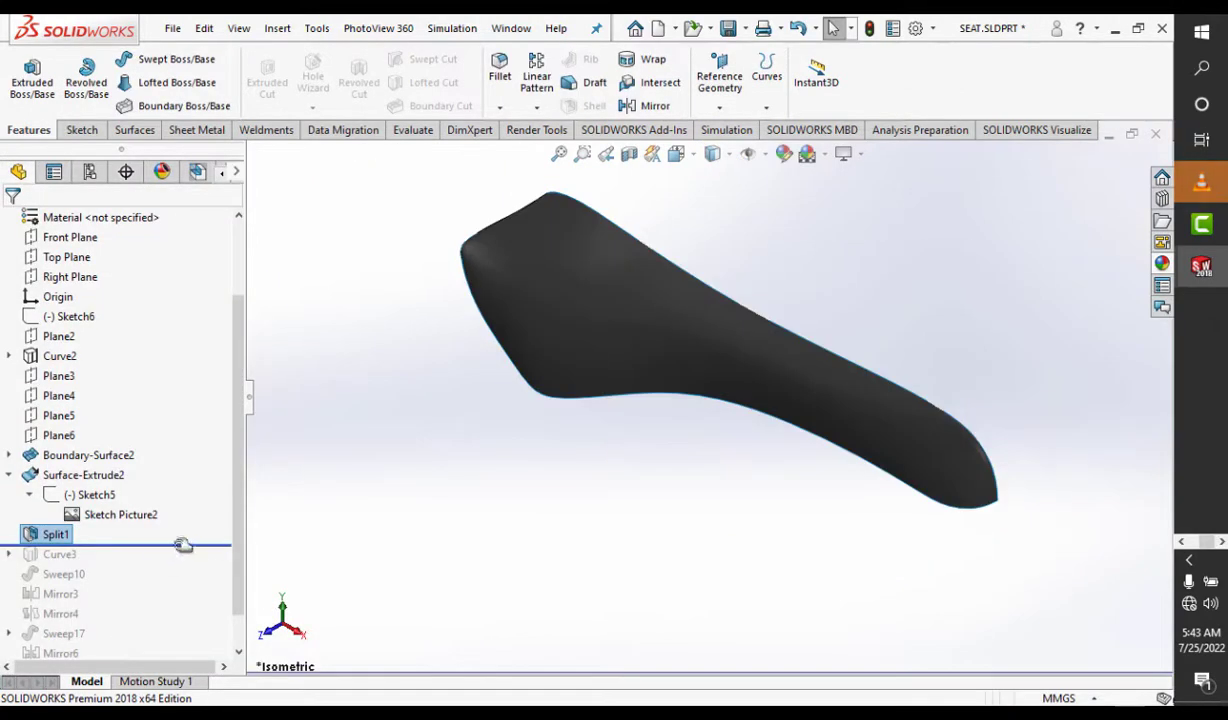
pyautogui.click(74, 578)
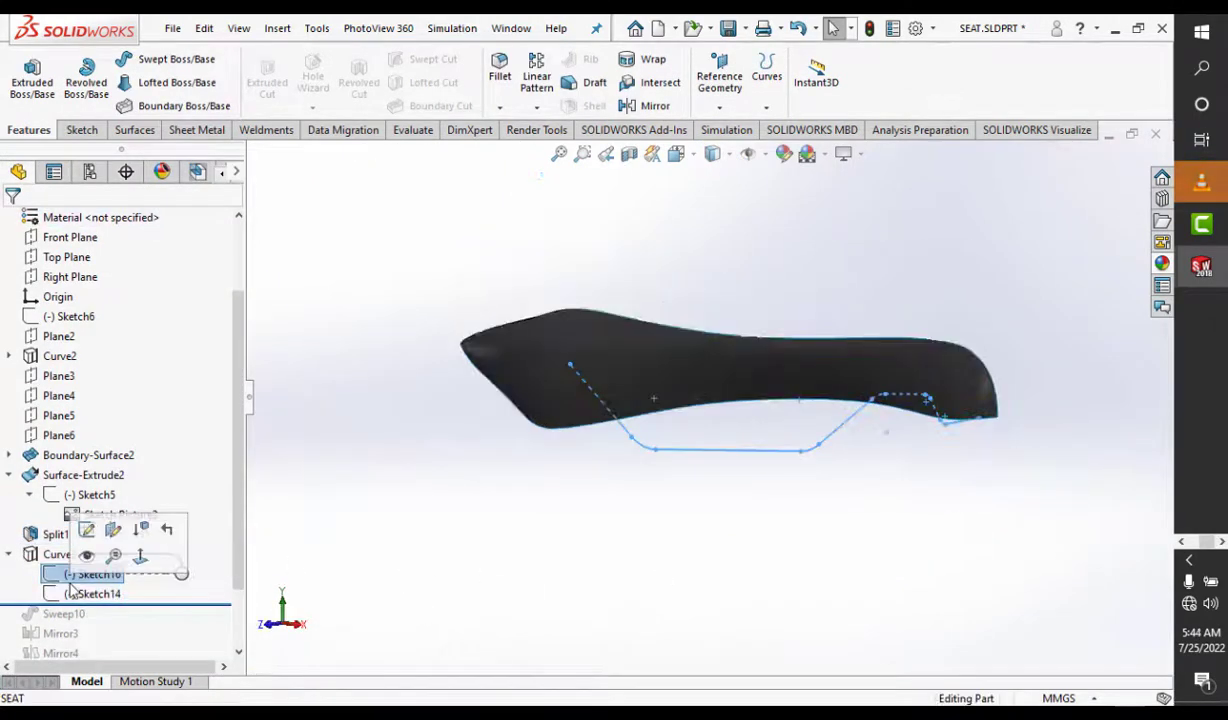
pyautogui.click(87, 530)
pyautogui.click(87, 530)
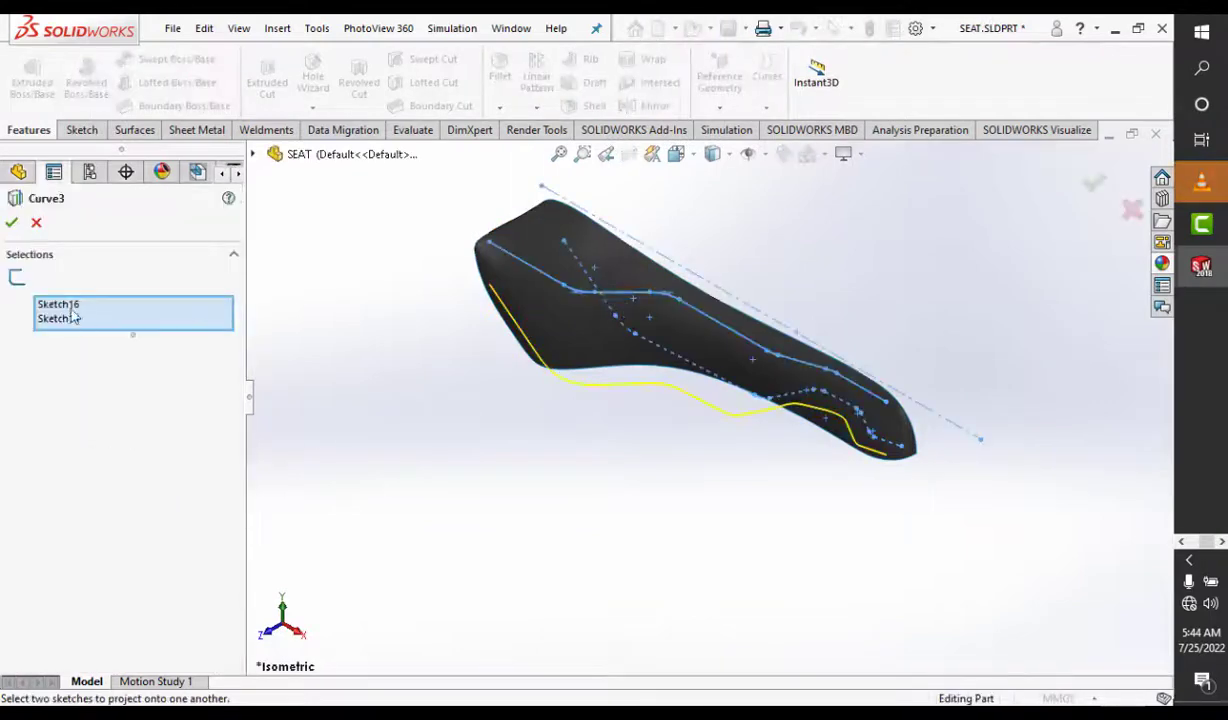
pyautogui.click(17, 225)
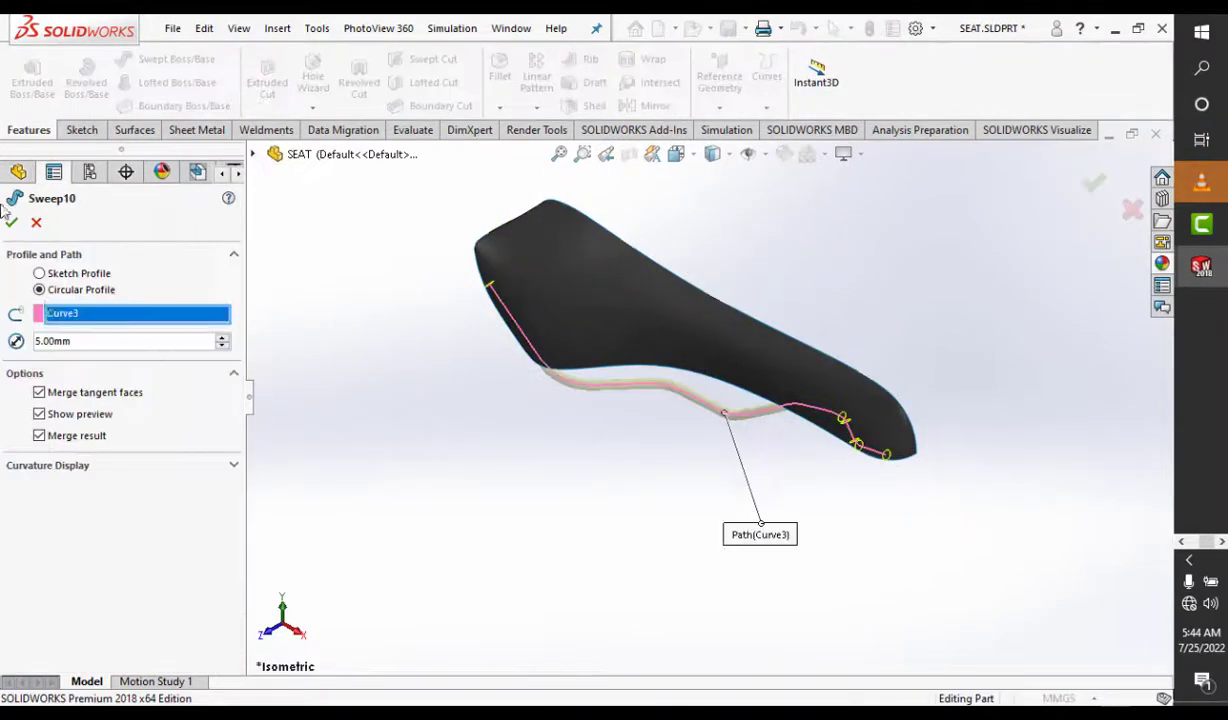
pyautogui.click(12, 222)
# Step: Review Mirror3 through Mirror6 and 3DSketch3, then accept Combine3 merging the bodies
pyautogui.click(210, 556)
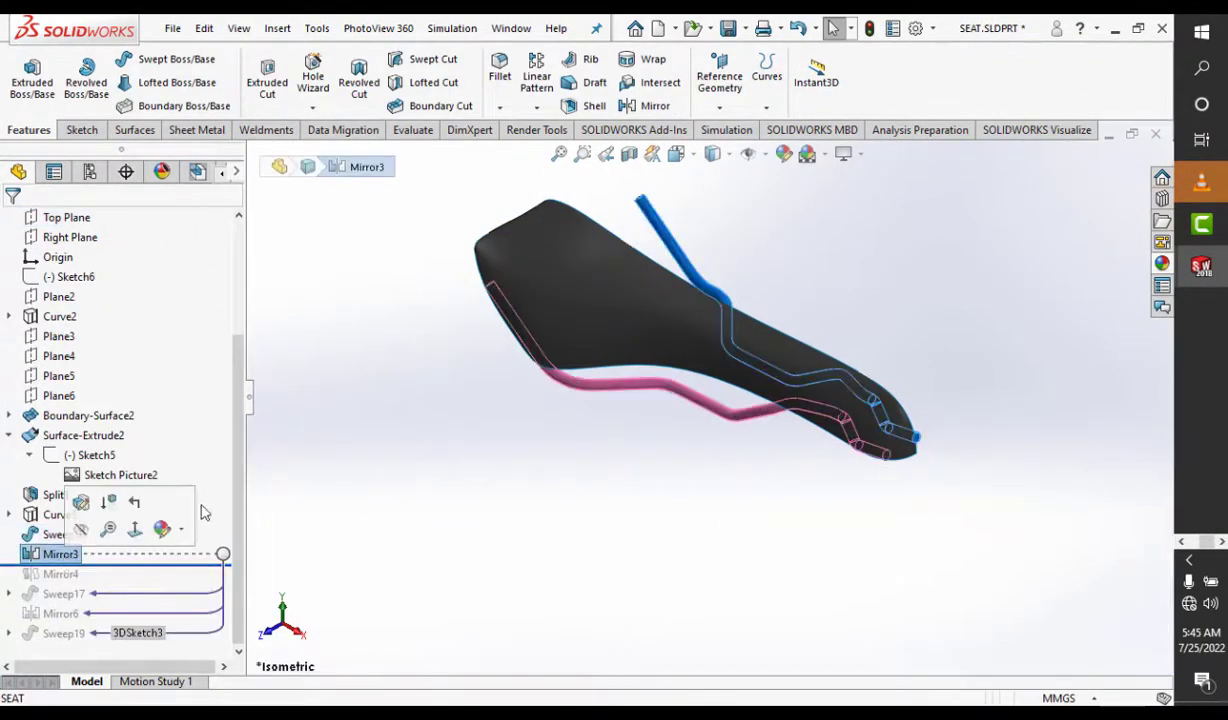
pyautogui.click(82, 501)
pyautogui.press('Return')
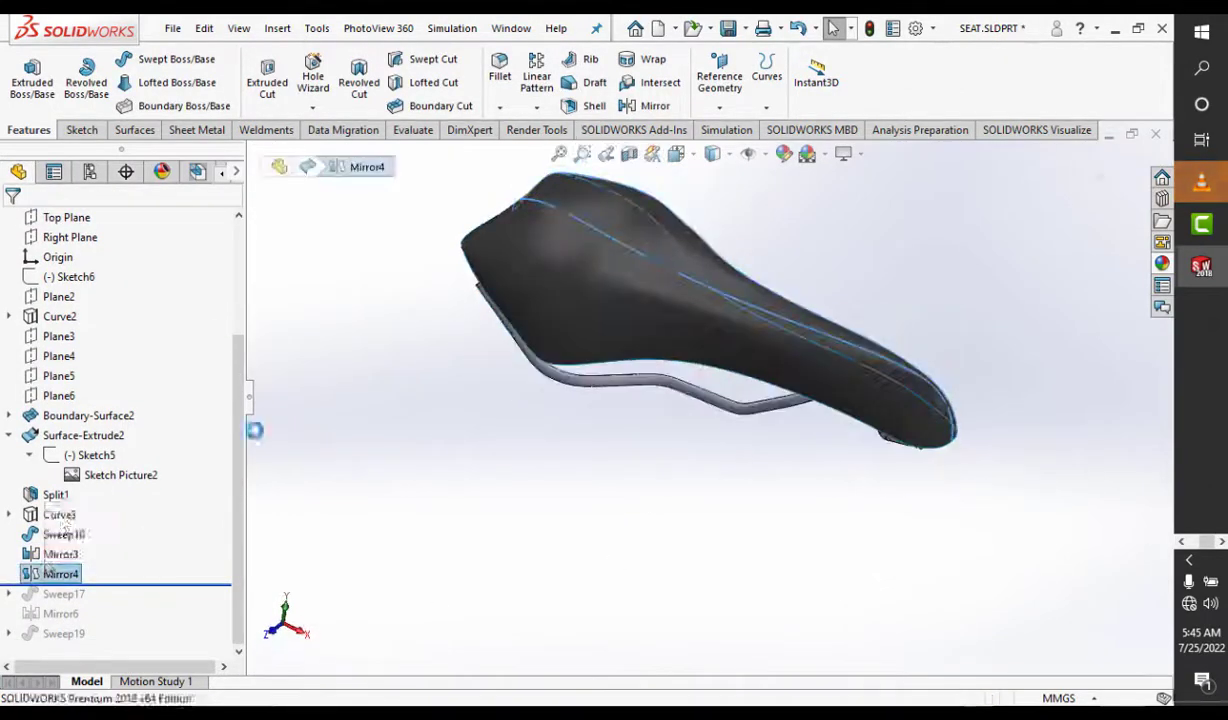
pyautogui.click(31, 220)
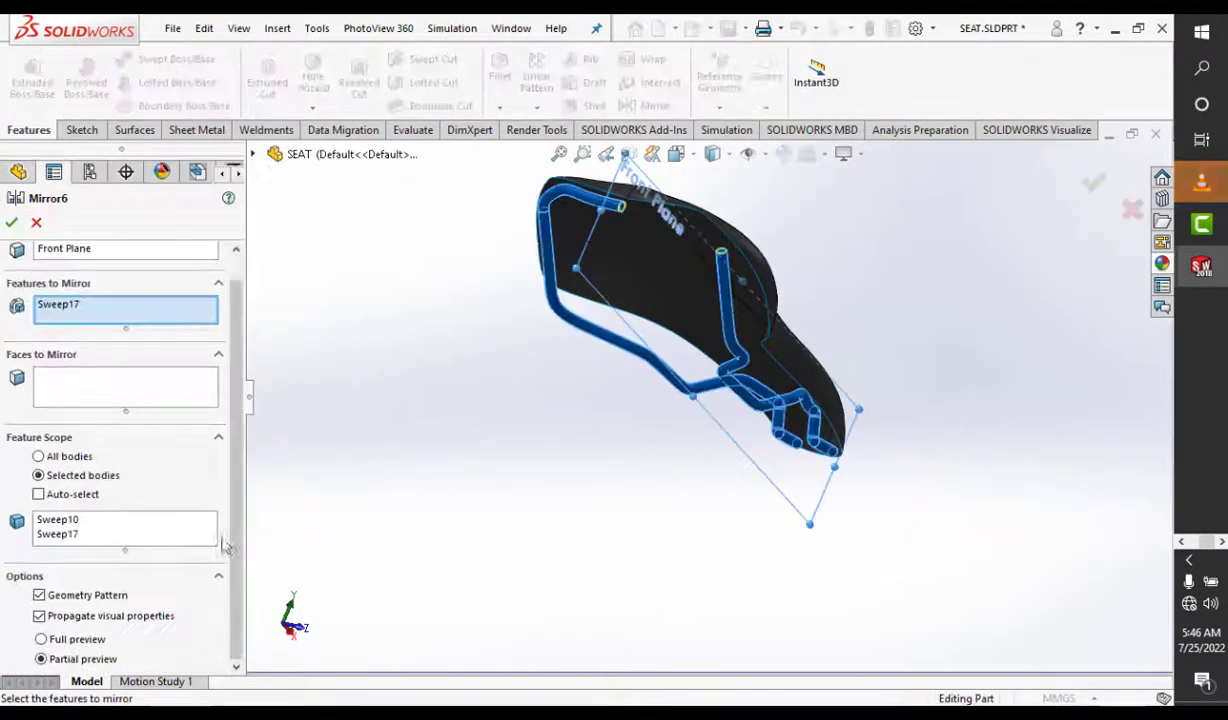
pyautogui.click(11, 222)
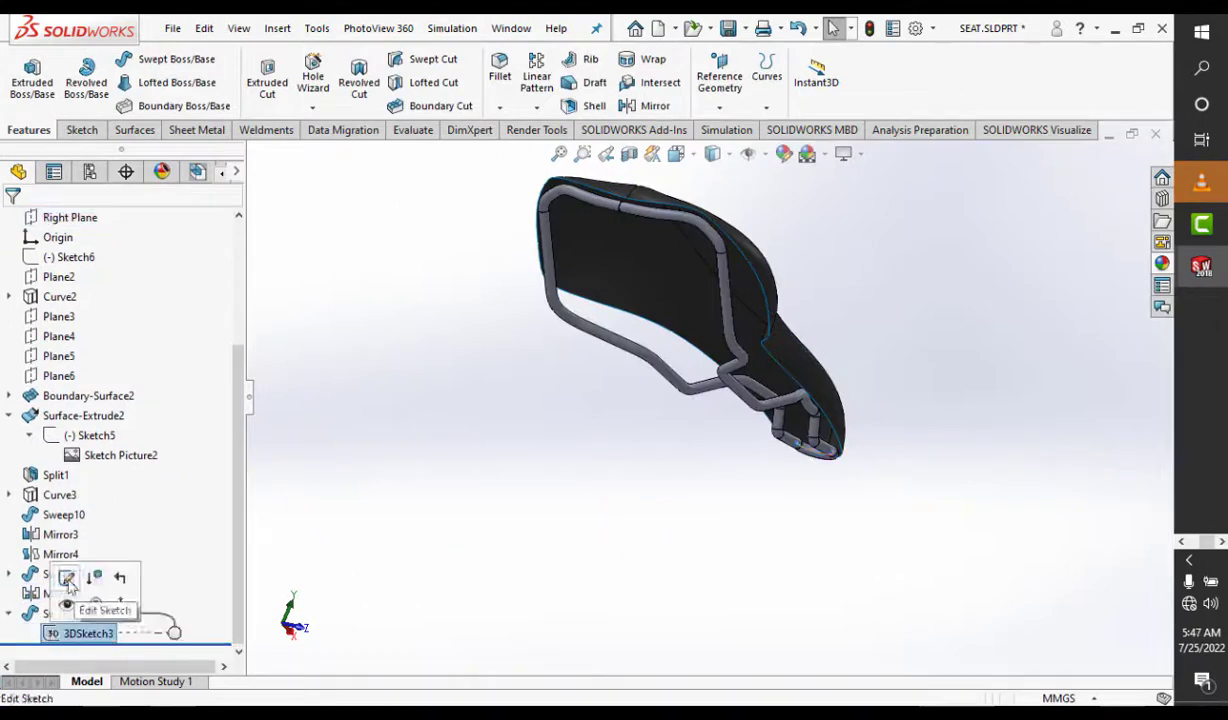
pyautogui.click(67, 578)
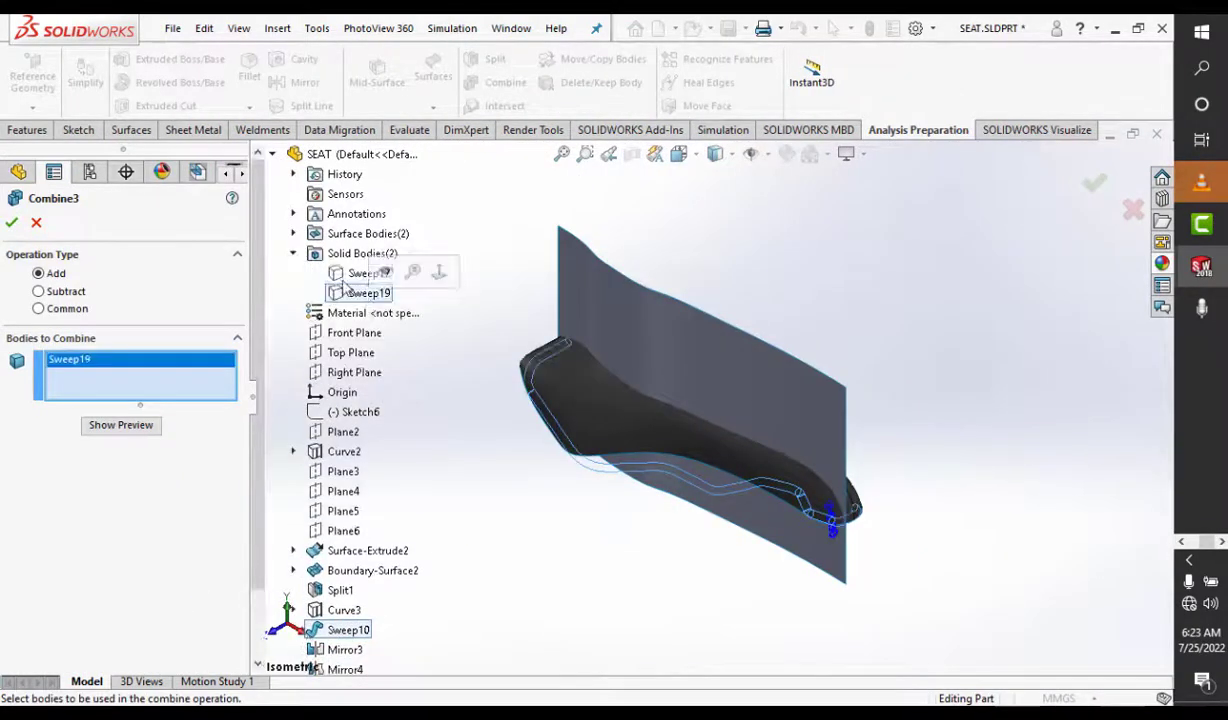
pyautogui.click(12, 224)
# Step: Make the Combine3 body semi-transparent, return to isometric, and cancel an offset surface attempt
pyautogui.rightClick(67, 653)
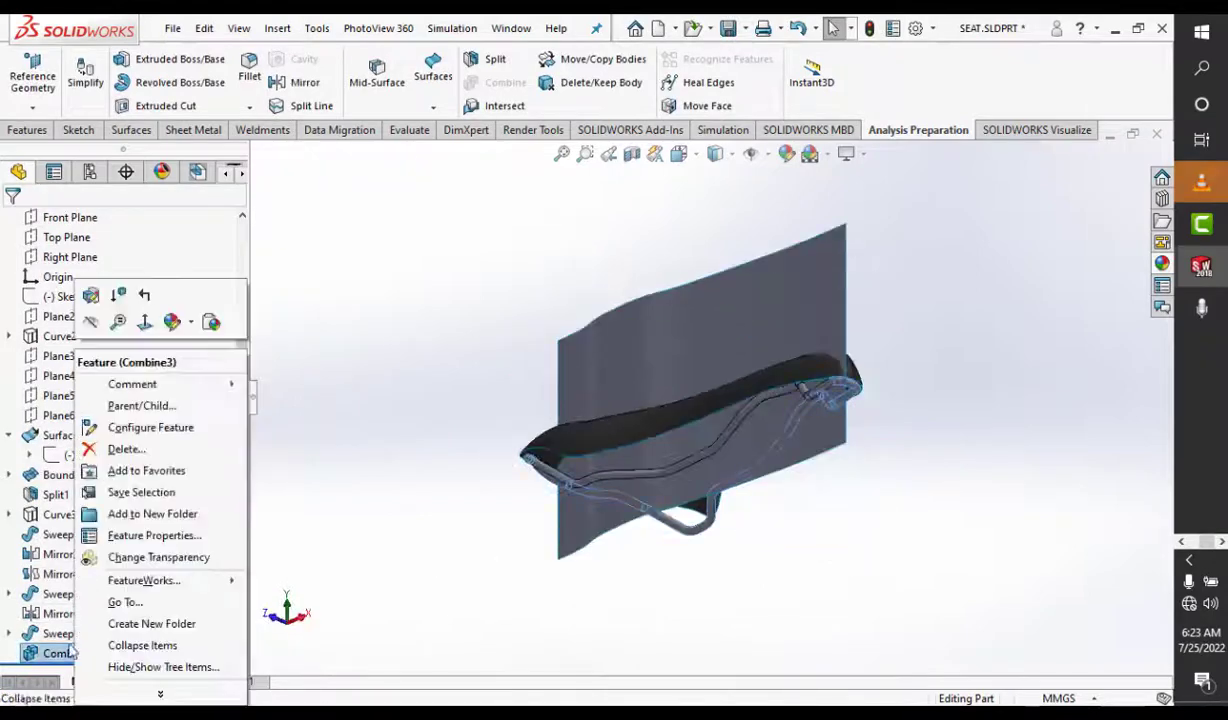
pyautogui.click(178, 556)
pyautogui.moveTo(531, 548); pyautogui.dragTo(452, 222, button='middle')
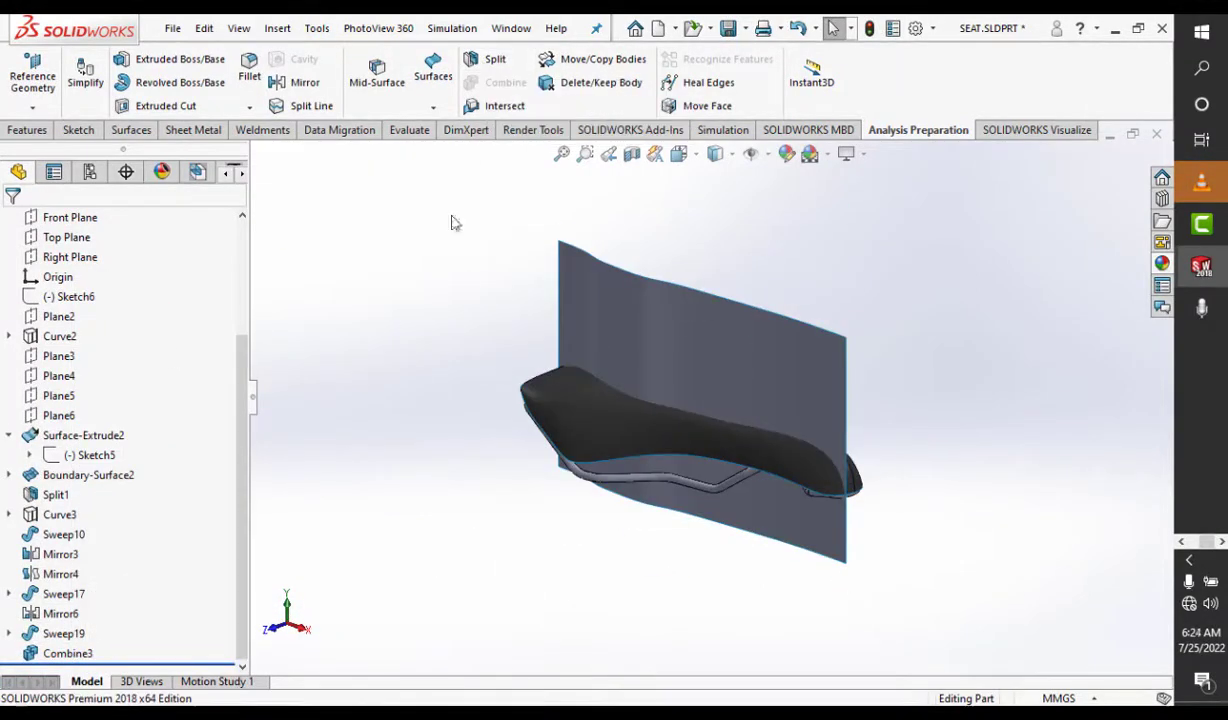
pyautogui.hotkey('ctrl', '7')
pyautogui.click(433, 70)
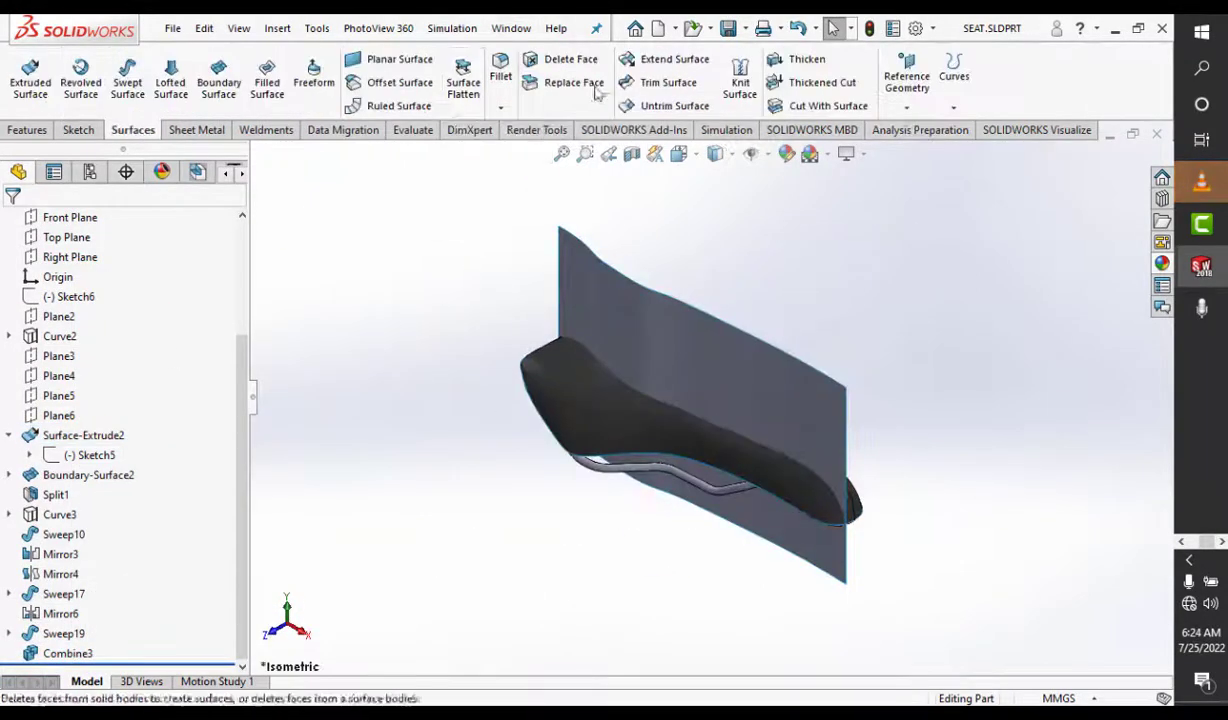
pyautogui.moveTo(300, 440); pyautogui.dragTo(378, 470, button='middle')
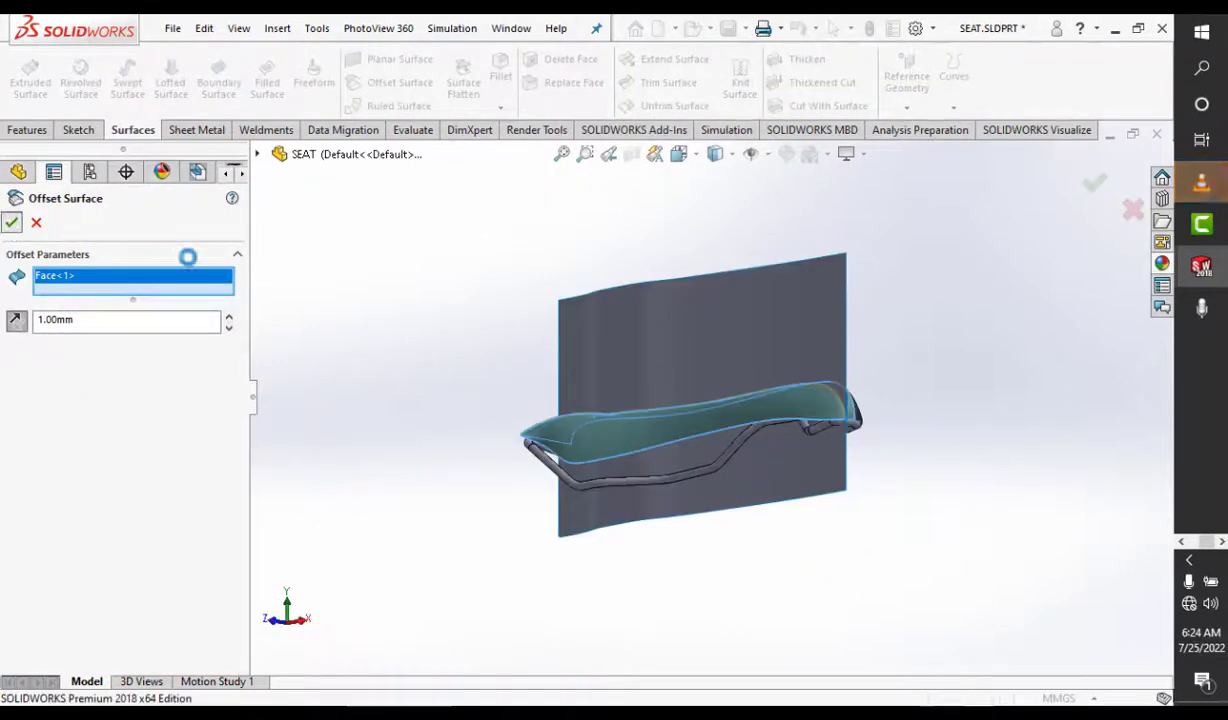
pyautogui.press('Escape')
# Step: Start Sketch33 on a plane beside the Surface-Extrude2 cutting surface
pyautogui.moveTo(883, 281); pyautogui.dragTo(625, 411, button='middle')
pyautogui.click(625, 411)
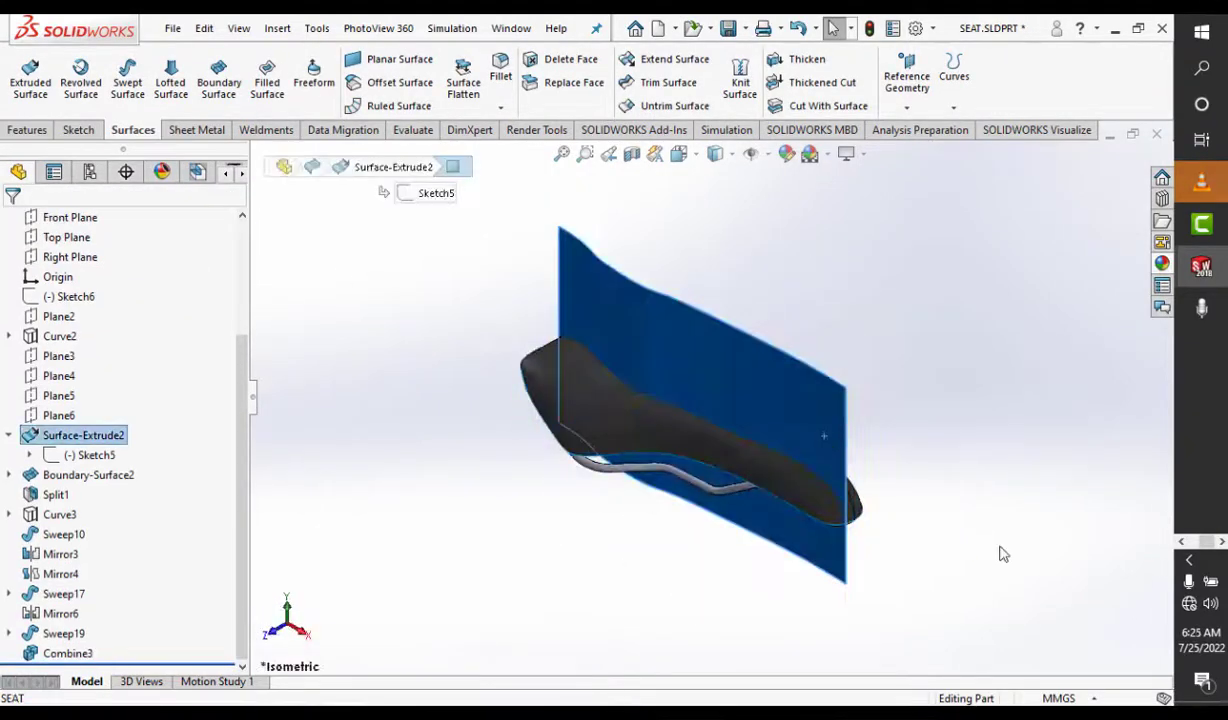
pyautogui.click(66, 359)
pyautogui.click(131, 342)
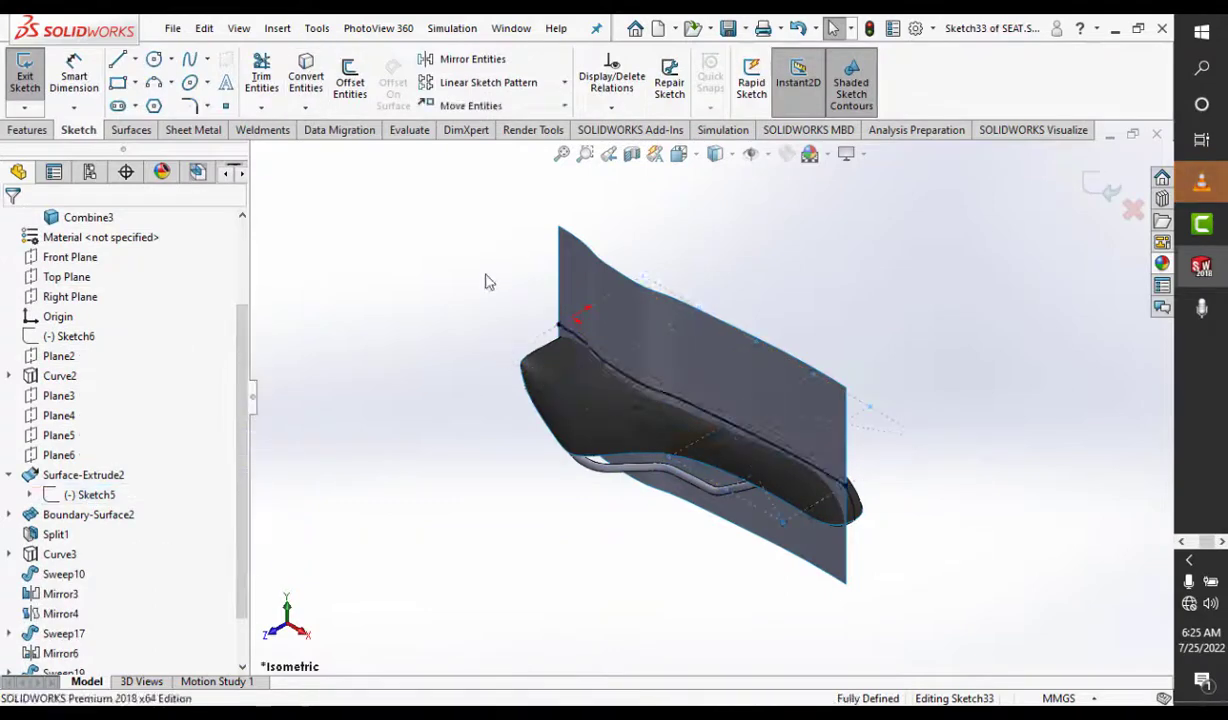
# Step: Hide the Surface-Extrude2 surface
pyautogui.rightClick(767, 330)
pyautogui.scroll(1, 232, 332)
pyautogui.click(186, 534)
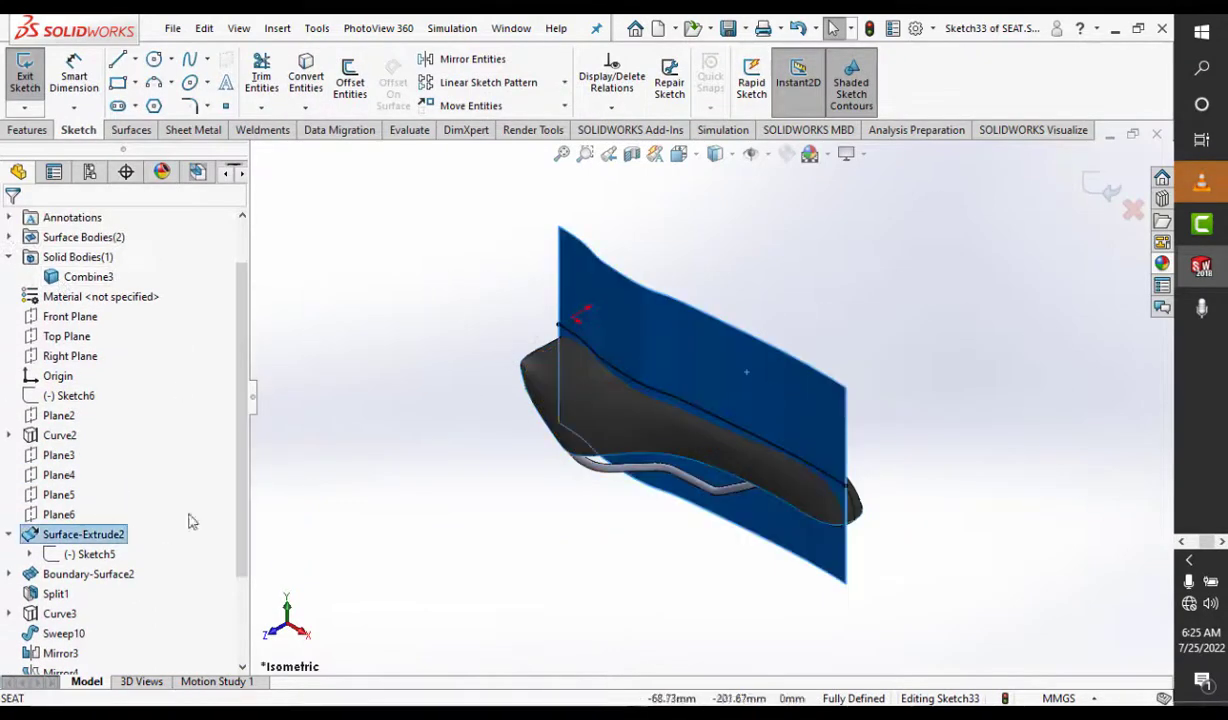
# Step: Extrude the stripe spline Mid Plane to 50 as a thin wall, creating Extrude-Thin1
pyautogui.click(546, 326)
pyautogui.click(28, 130)
pyautogui.click(31, 80)
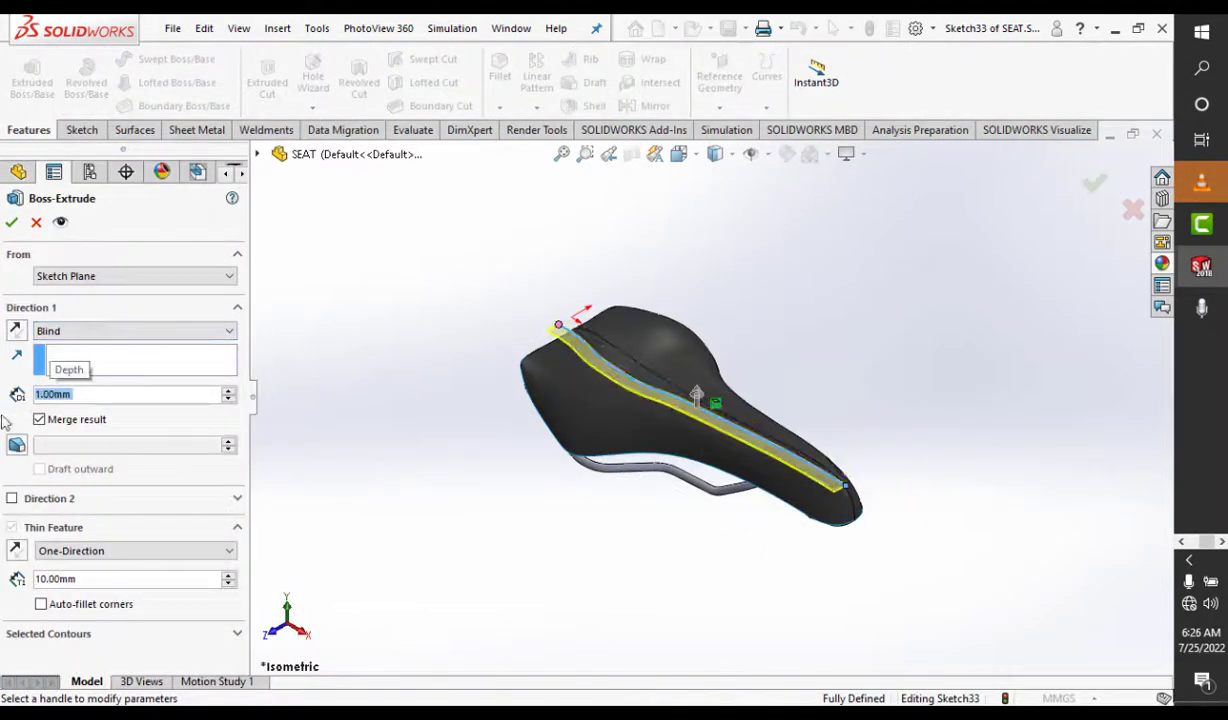
pyautogui.click(135, 330)
pyautogui.click(124, 412)
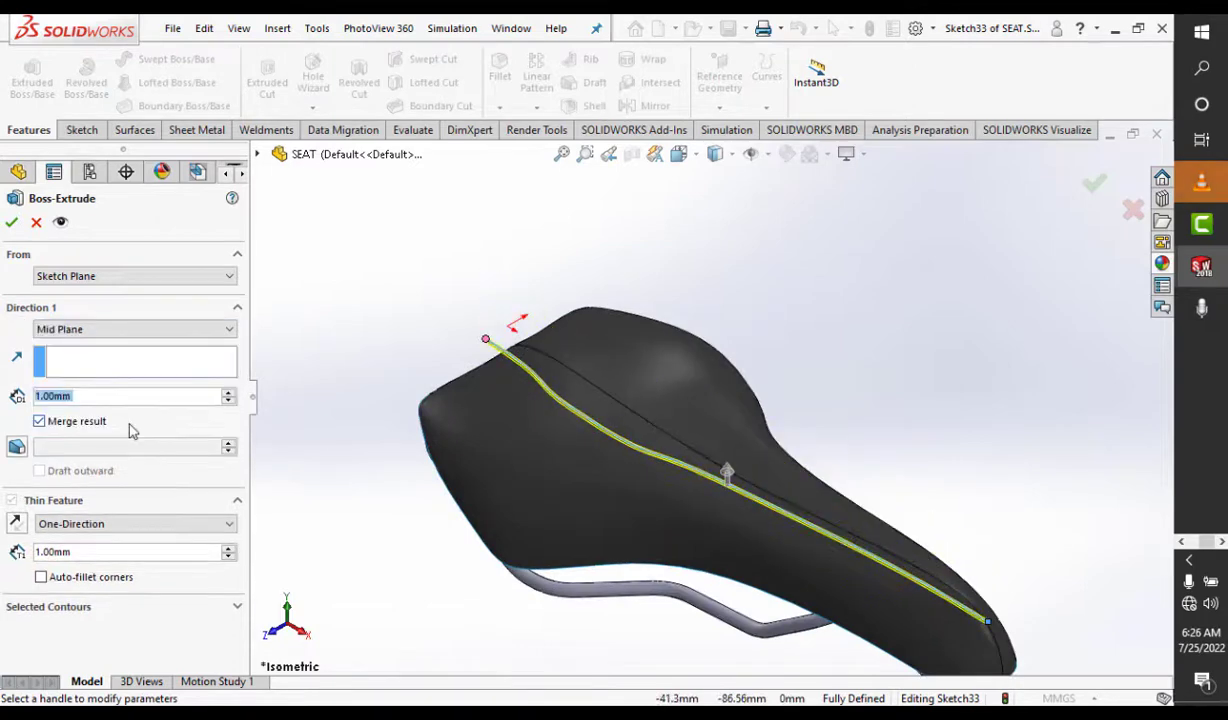
pyautogui.write('50')
pyautogui.press('Return')
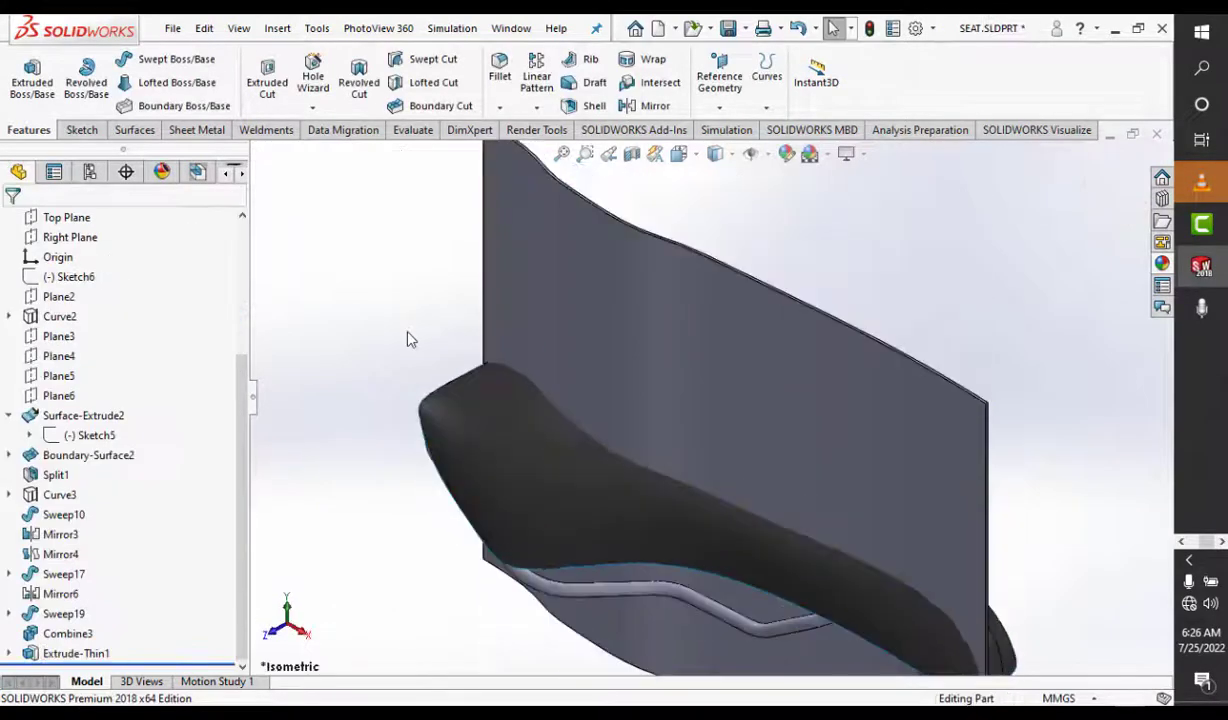
pyautogui.scroll(-3, 390, 108)
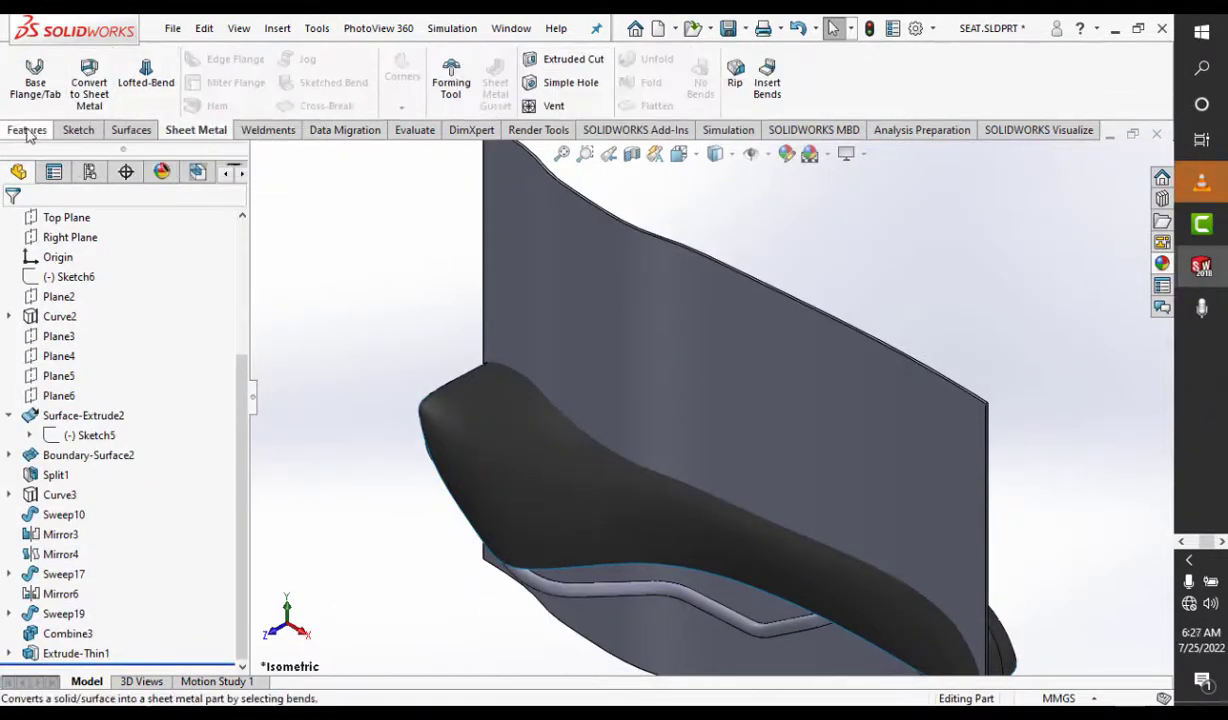
# Step: Start a Split with Mirror4 as trim tool cutting all bodies, then reopen Sketch33
pyautogui.click(27, 130)
pyautogui.click(918, 130)
pyautogui.click(495, 59)
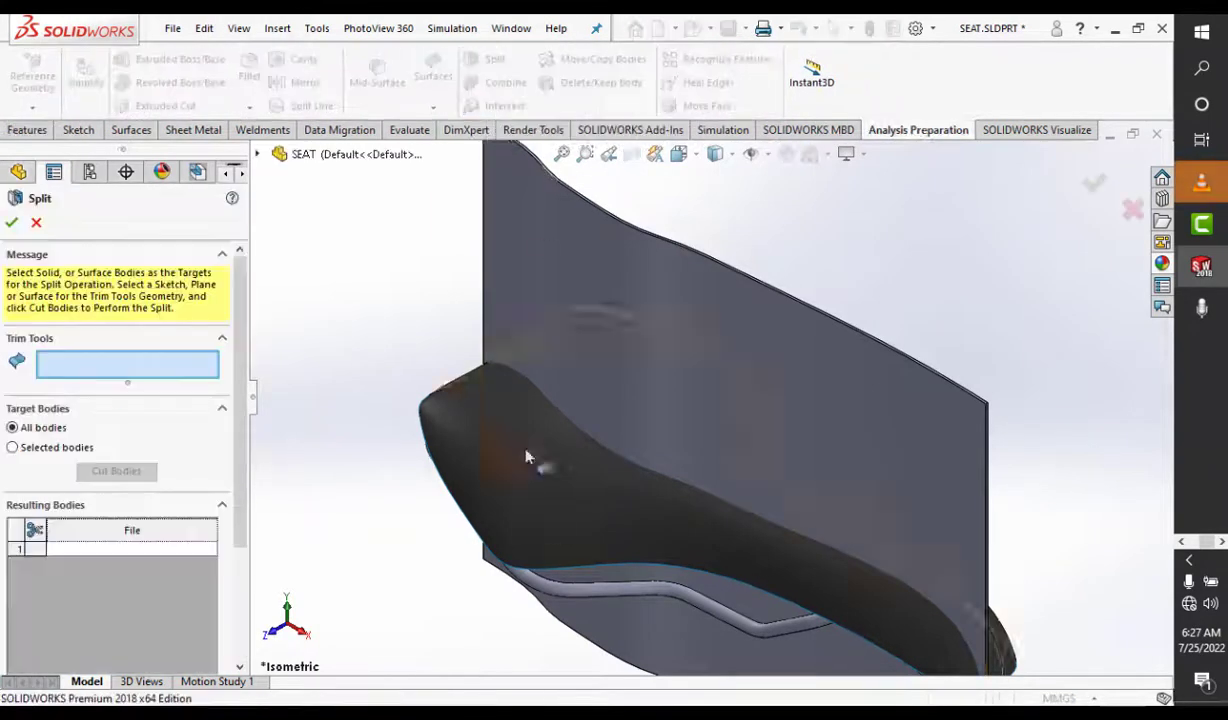
pyautogui.click(504, 430)
pyautogui.click(12, 436)
pyautogui.click(460, 420)
pyautogui.click(116, 513)
pyautogui.moveTo(385, 349); pyautogui.dragTo(520, 380, button='middle')
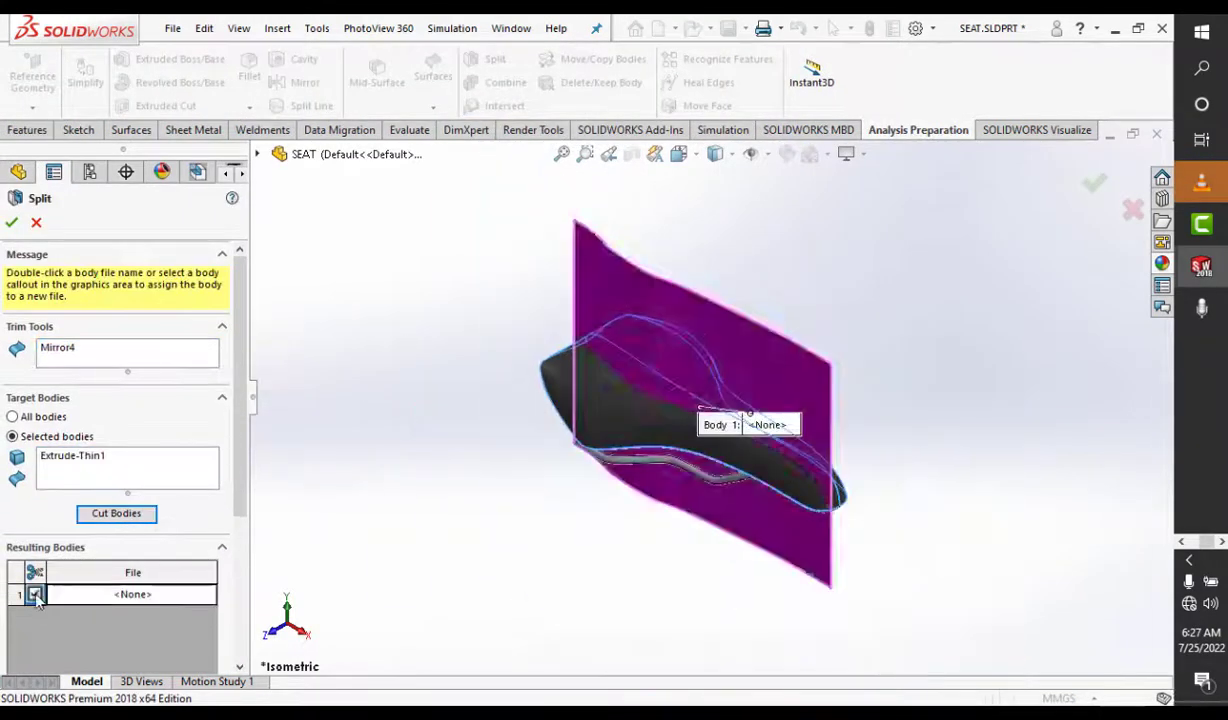
pyautogui.click(12, 416)
pyautogui.click(116, 460)
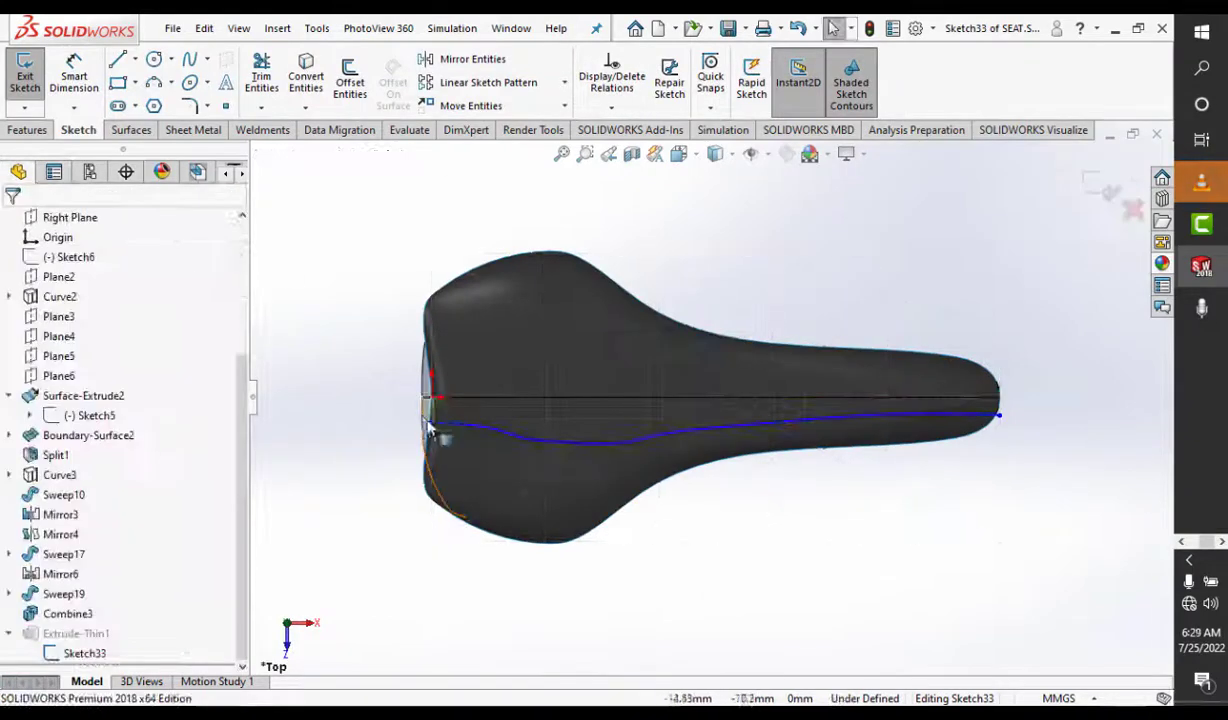
pyautogui.click(97, 600)
pyautogui.click(1004, 416)
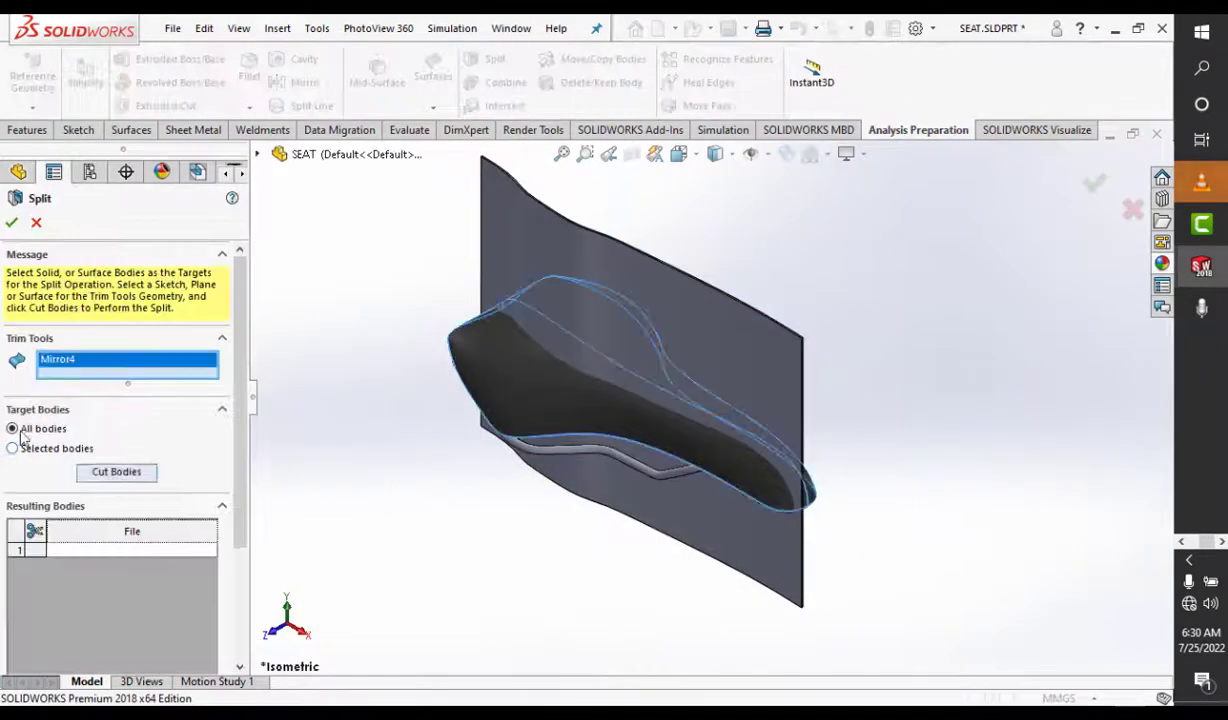
# Step: Add the wall face as a trim tool and split the selected bodies into separate pieces
pyautogui.click(12, 448)
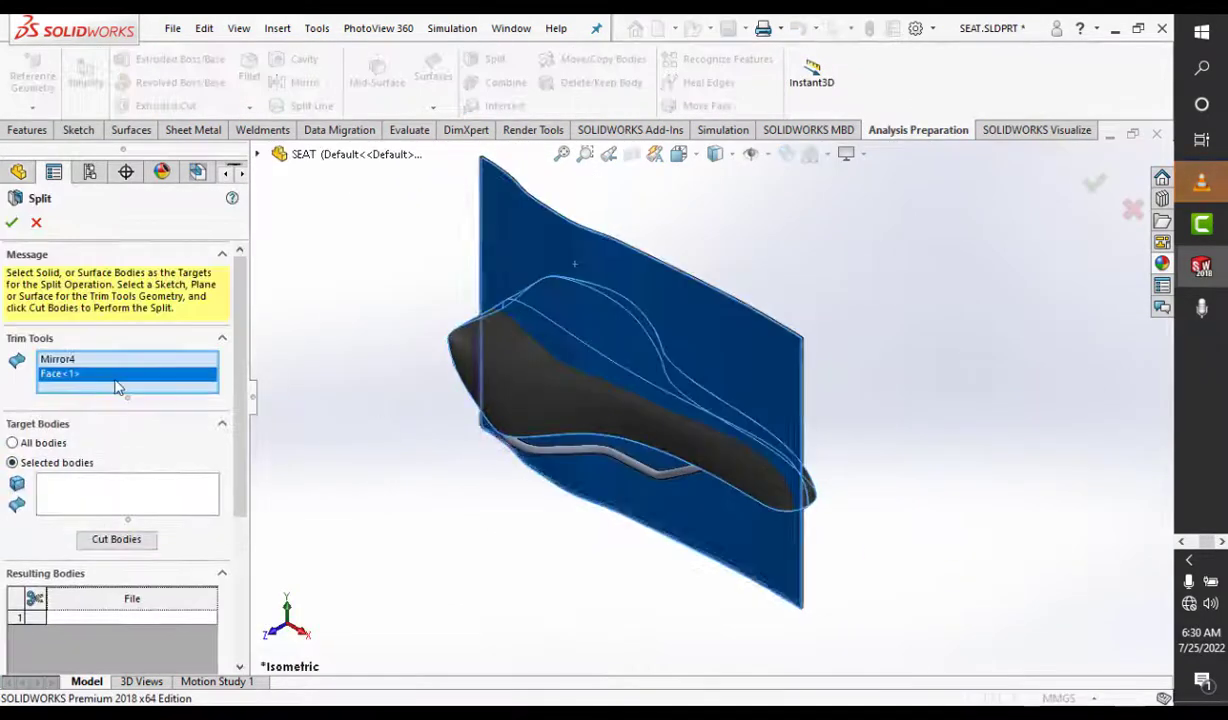
pyautogui.click(116, 514)
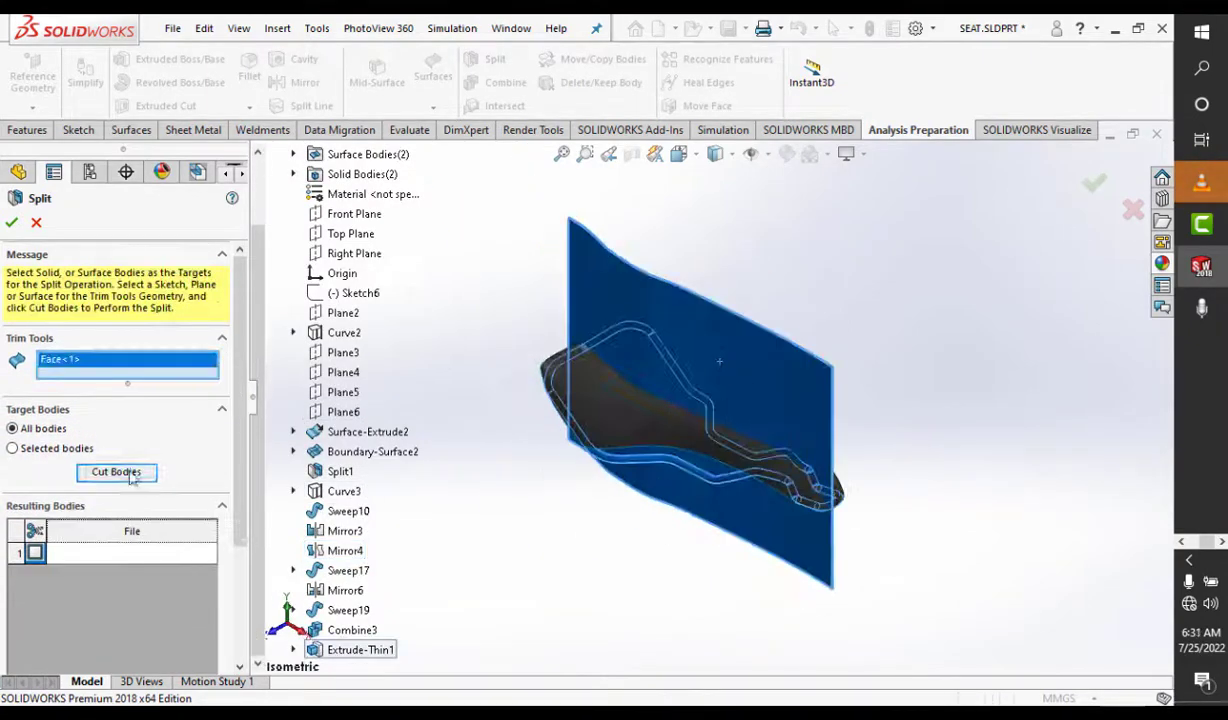
pyautogui.click(131, 476)
pyautogui.scroll(-3, 644, 510)
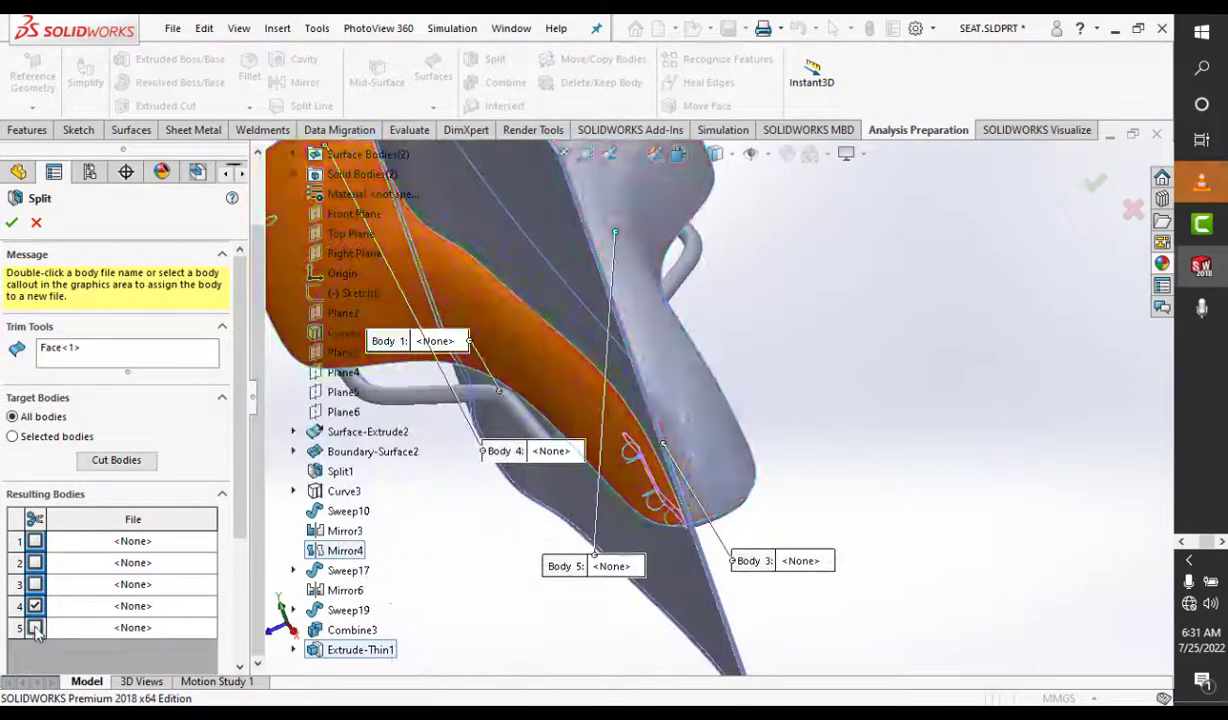
pyautogui.click(11, 222)
pyautogui.scroll(2, 867, 517)
pyautogui.scroll(-3, 867, 517)
pyautogui.scroll(5, 867, 517)
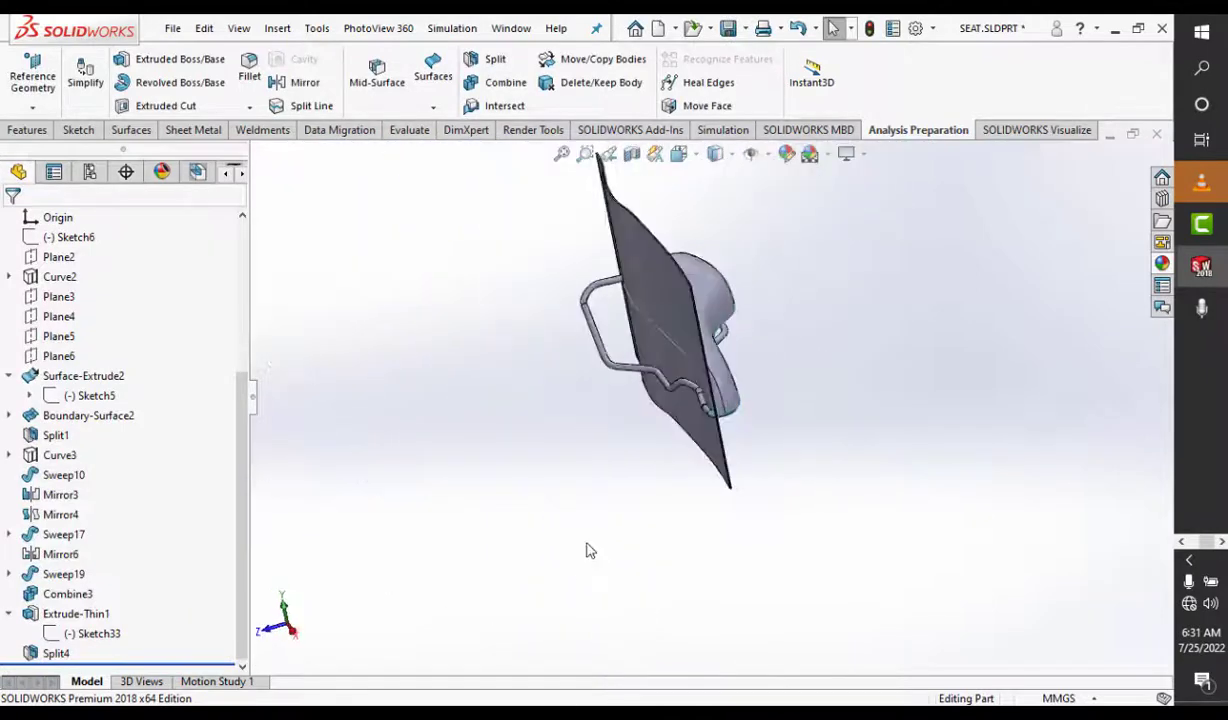
pyautogui.moveTo(867, 517); pyautogui.dragTo(595, 352, button='middle')
pyautogui.scroll(-5, 595, 352)
# Step: Mark the first resulting body, confirm the split, and try then cancel Intersect
pyautogui.press('Return')
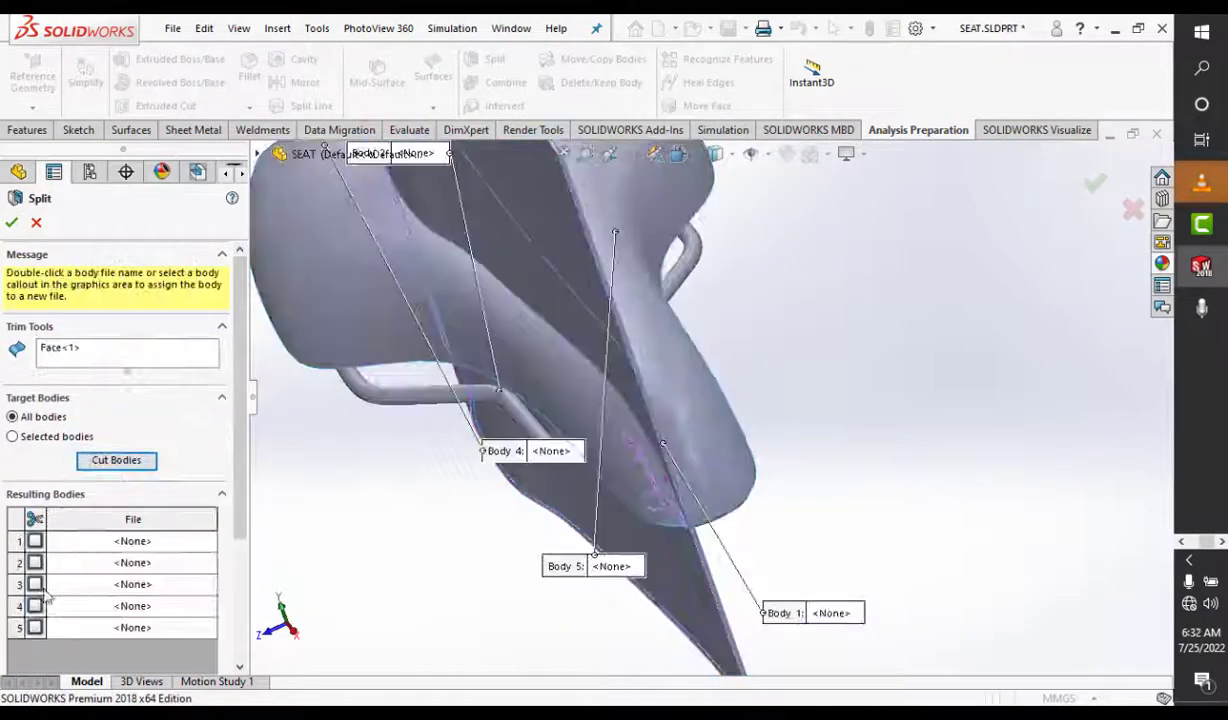
pyautogui.click(35, 584)
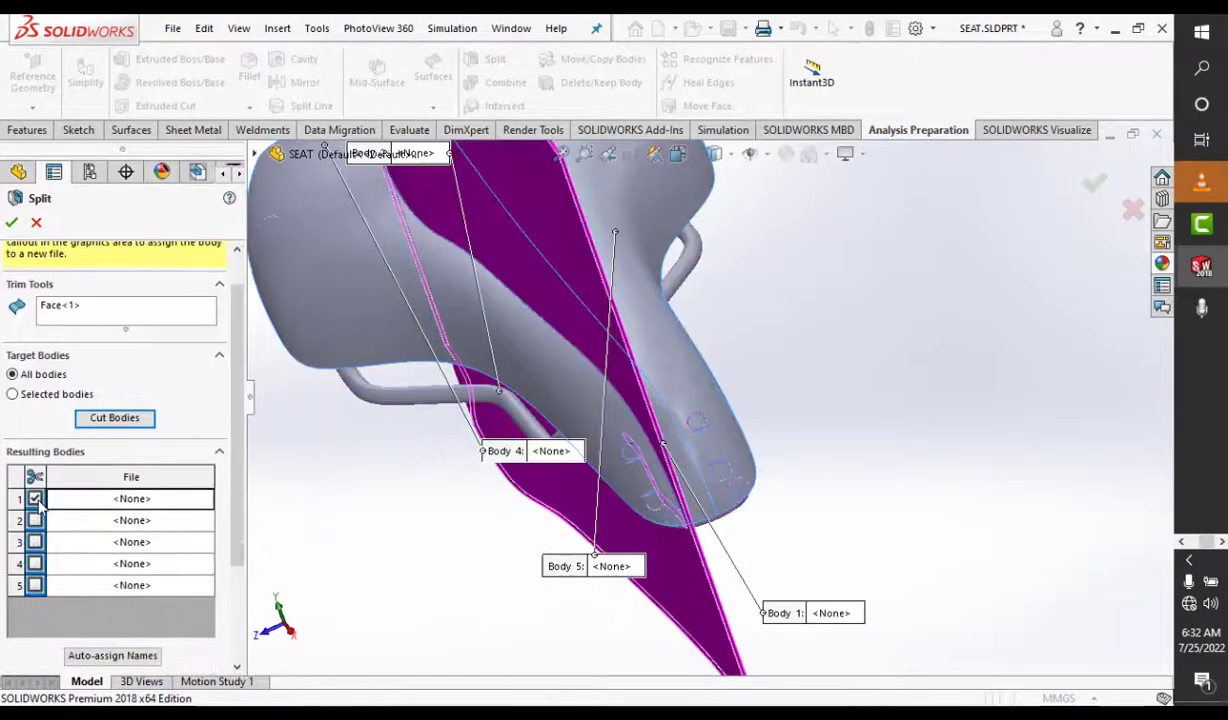
pyautogui.press('Return')
pyautogui.press('Return')
pyautogui.scroll(3, 444, 334)
pyautogui.press('Escape')
pyautogui.hotkey('ctrl', '7')
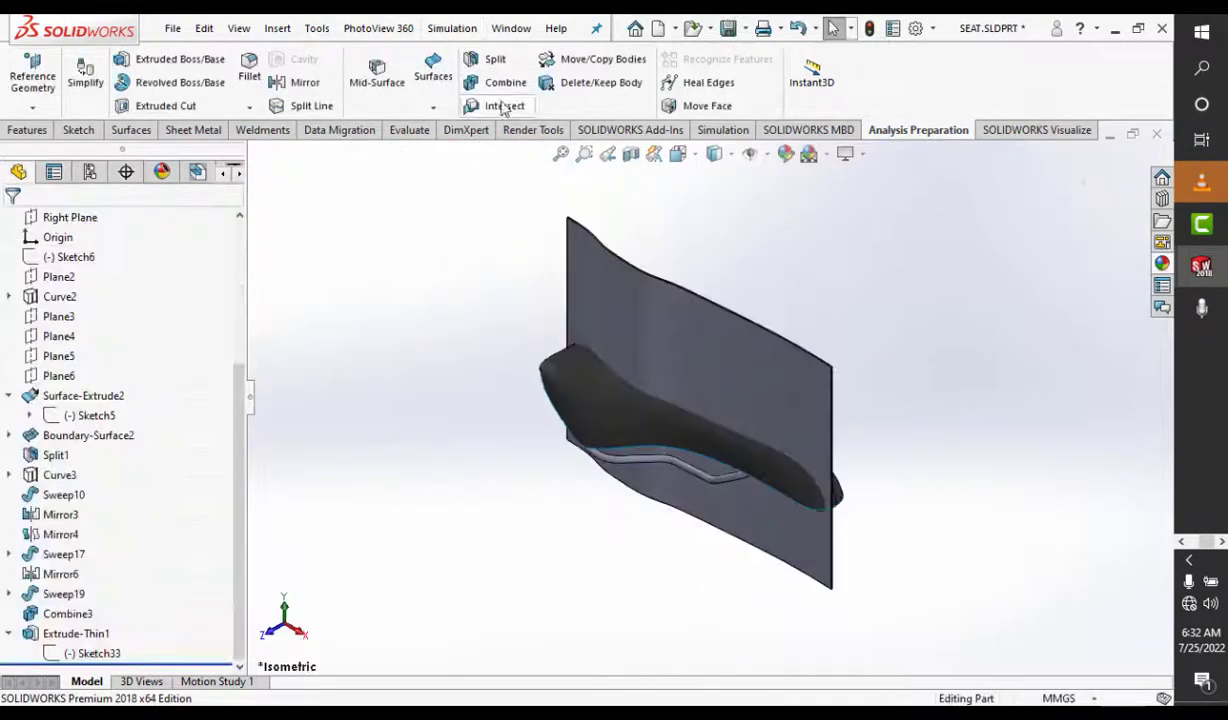
pyautogui.click(503, 105)
pyautogui.press('Escape')
# Step: Create Split Line7 by splitting the seat surface with the cutting sheet
pyautogui.click(305, 105)
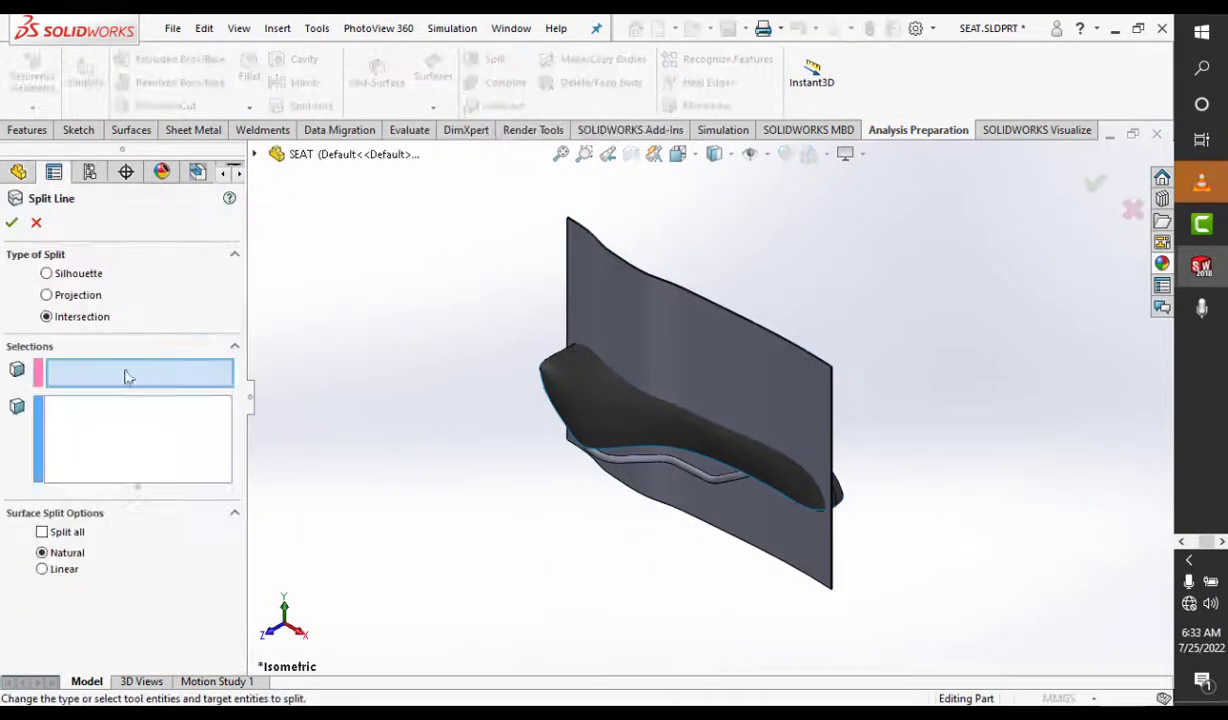
pyautogui.click(614, 359)
pyautogui.press('Return')
pyautogui.press('f')
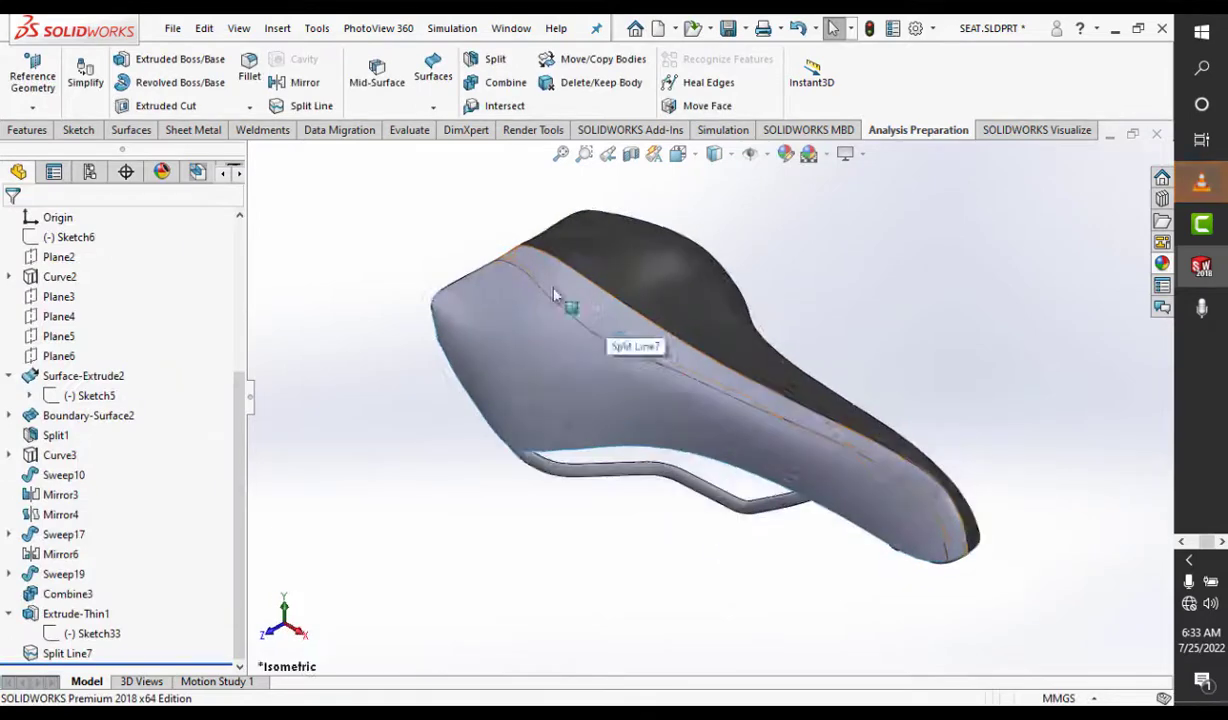
pyautogui.click(567, 307)
# Step: Try mirroring Split Line7 about the Front Plane, which errors and is cancelled
pyautogui.click(300, 82)
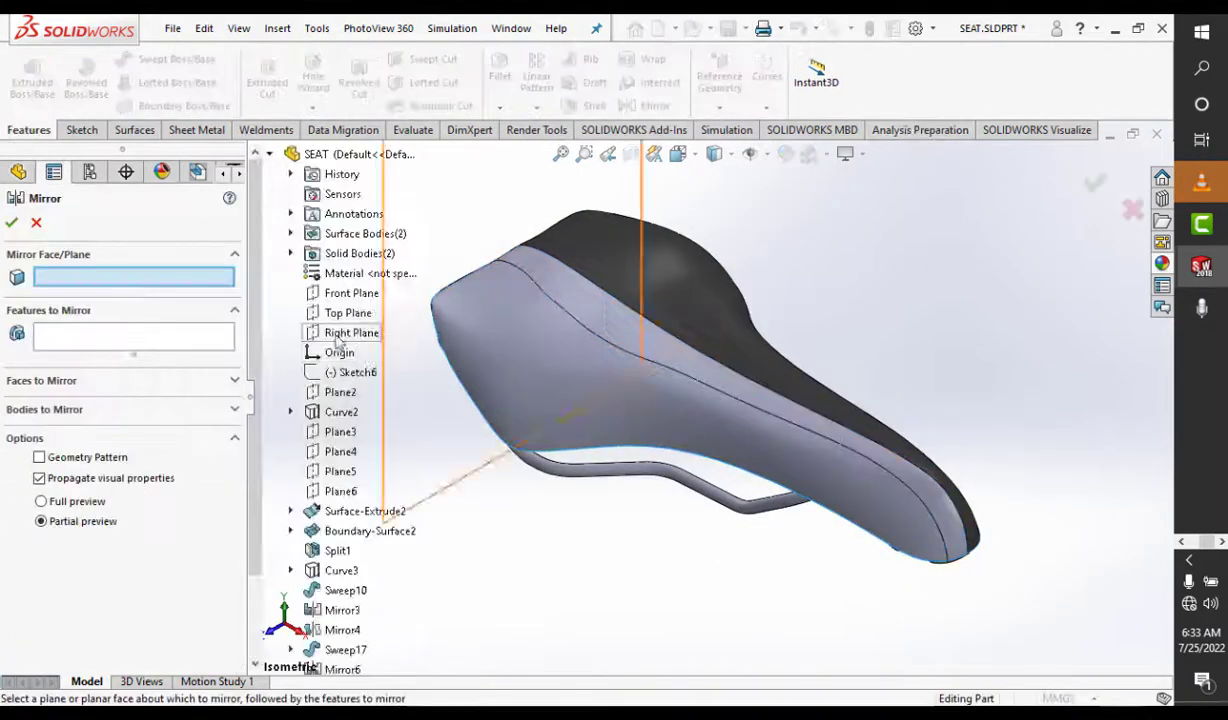
pyautogui.scroll(-3, 340, 500)
pyautogui.click(349, 649)
pyautogui.click(708, 372)
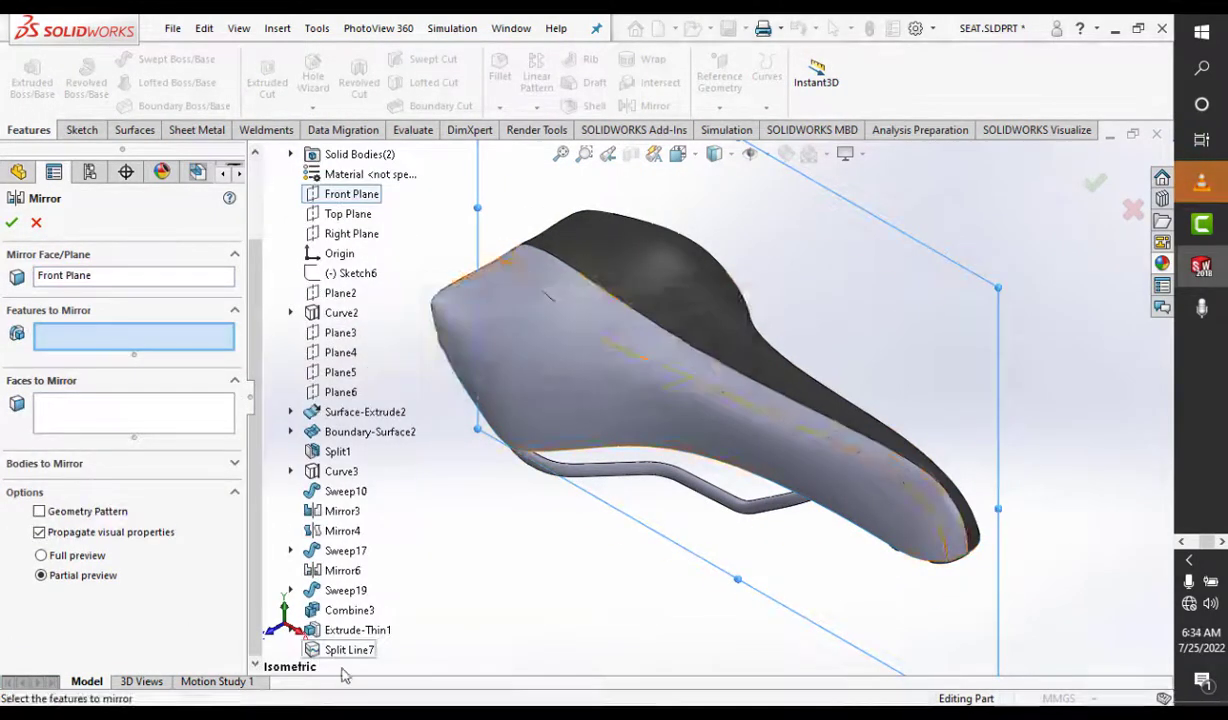
pyautogui.click(704, 367)
pyautogui.press('Escape')
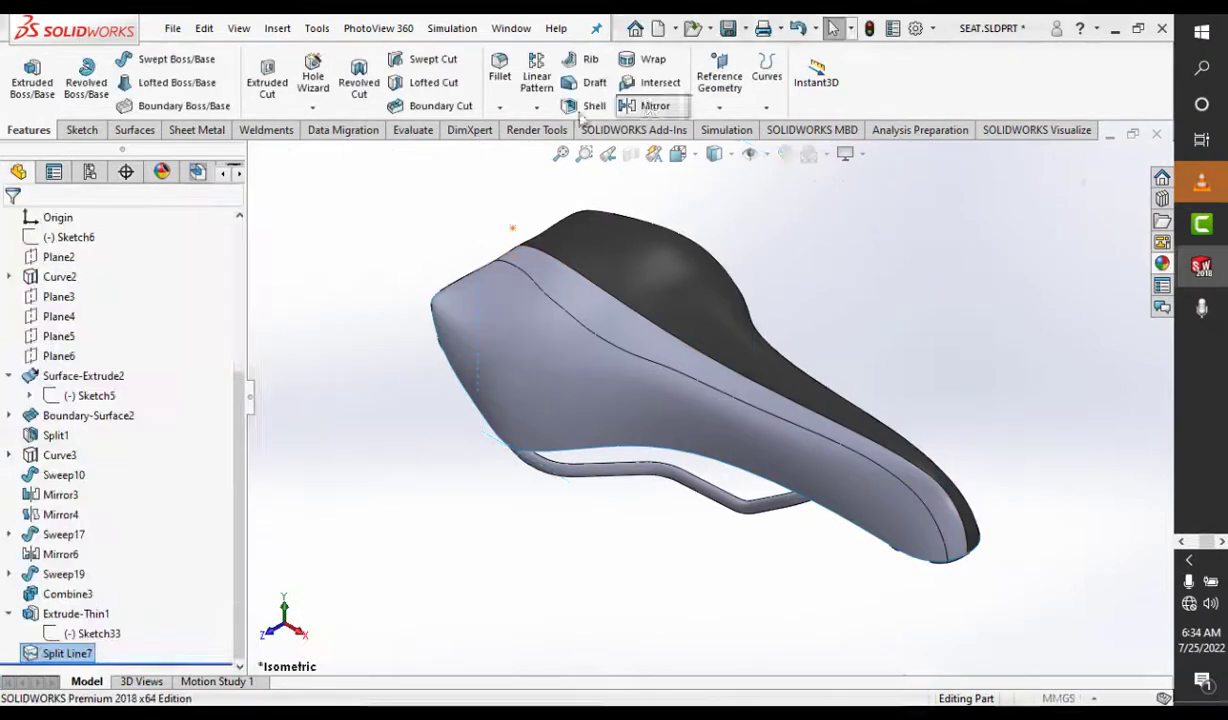
pyautogui.press('Return')
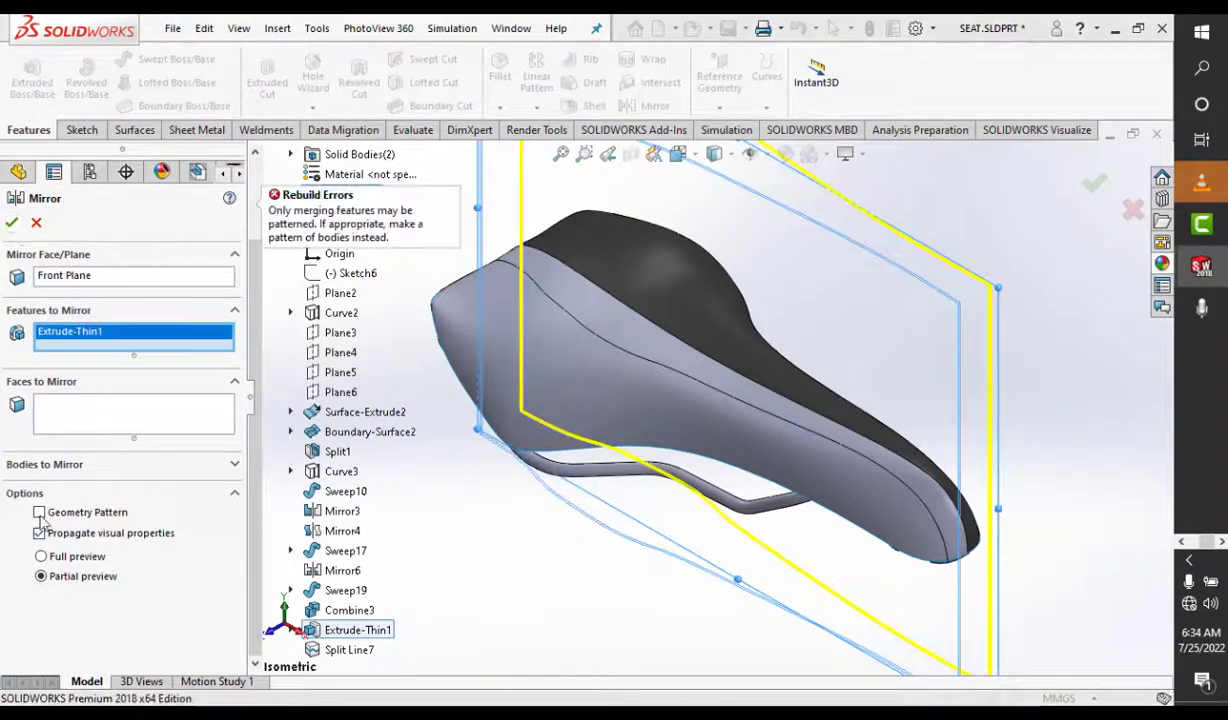
# Step: Try mirroring the Extrude-Thin1 body, which fails with rebuild errors
pyautogui.click(82, 331)
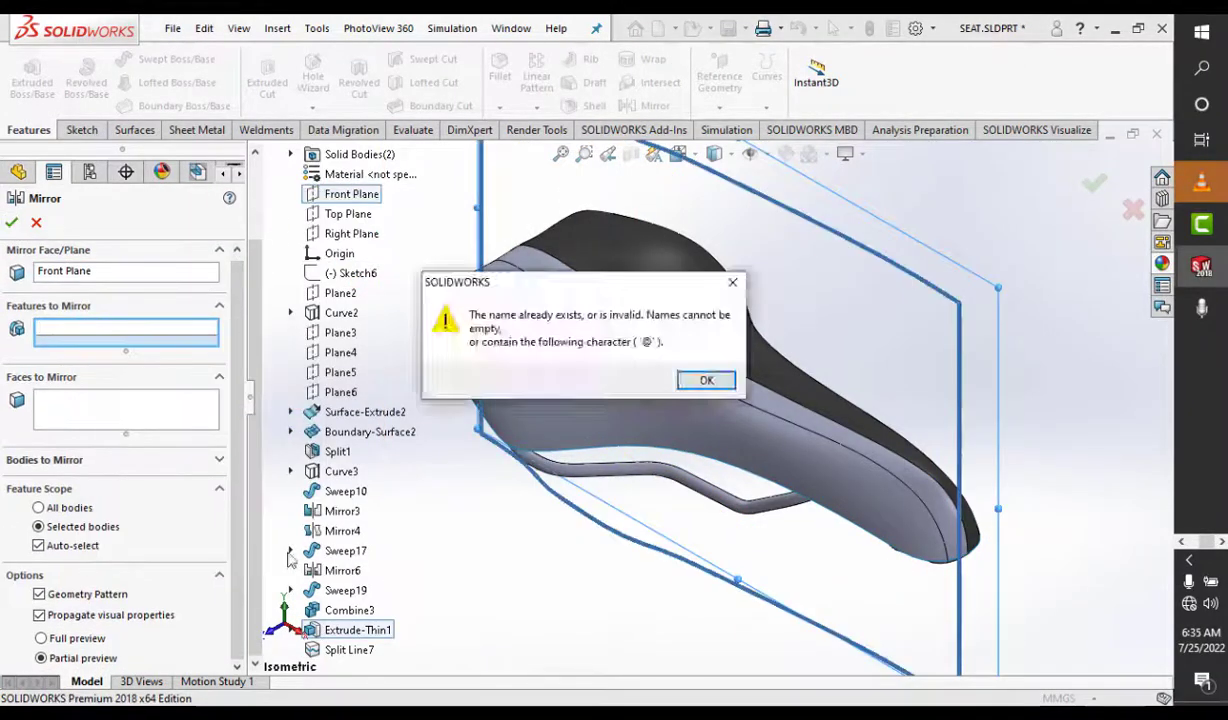
pyautogui.press('Return')
pyautogui.click(219, 464)
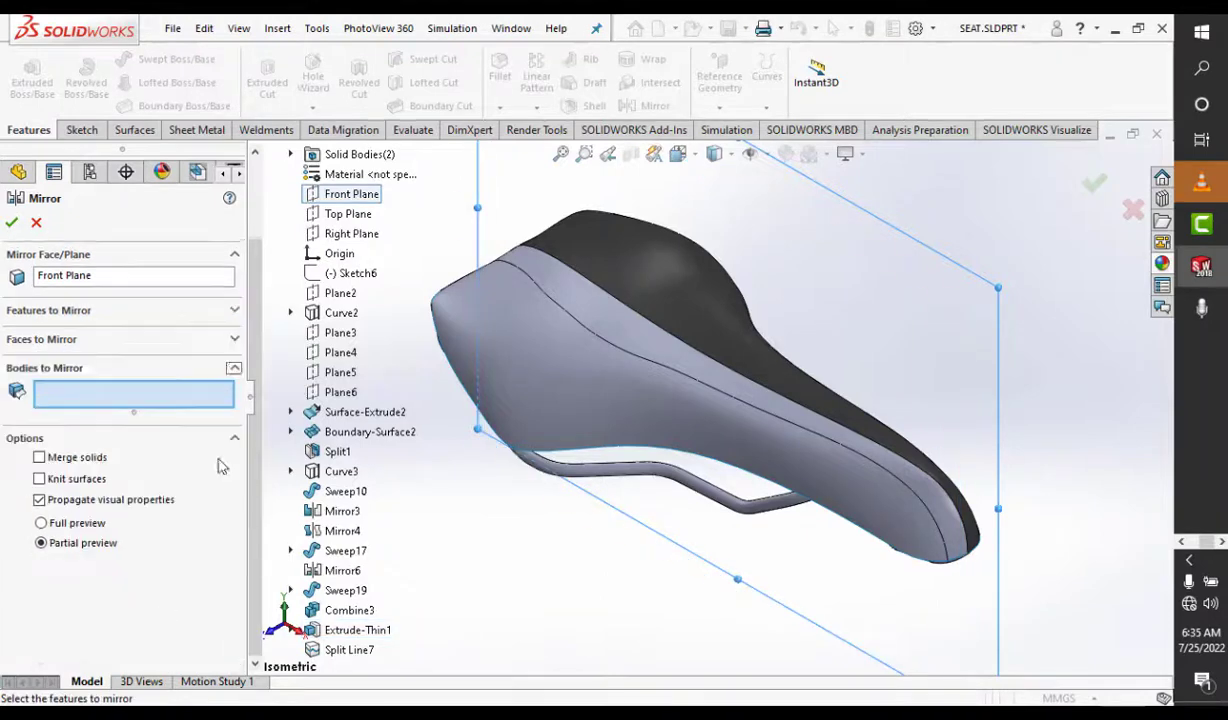
pyautogui.click(235, 315)
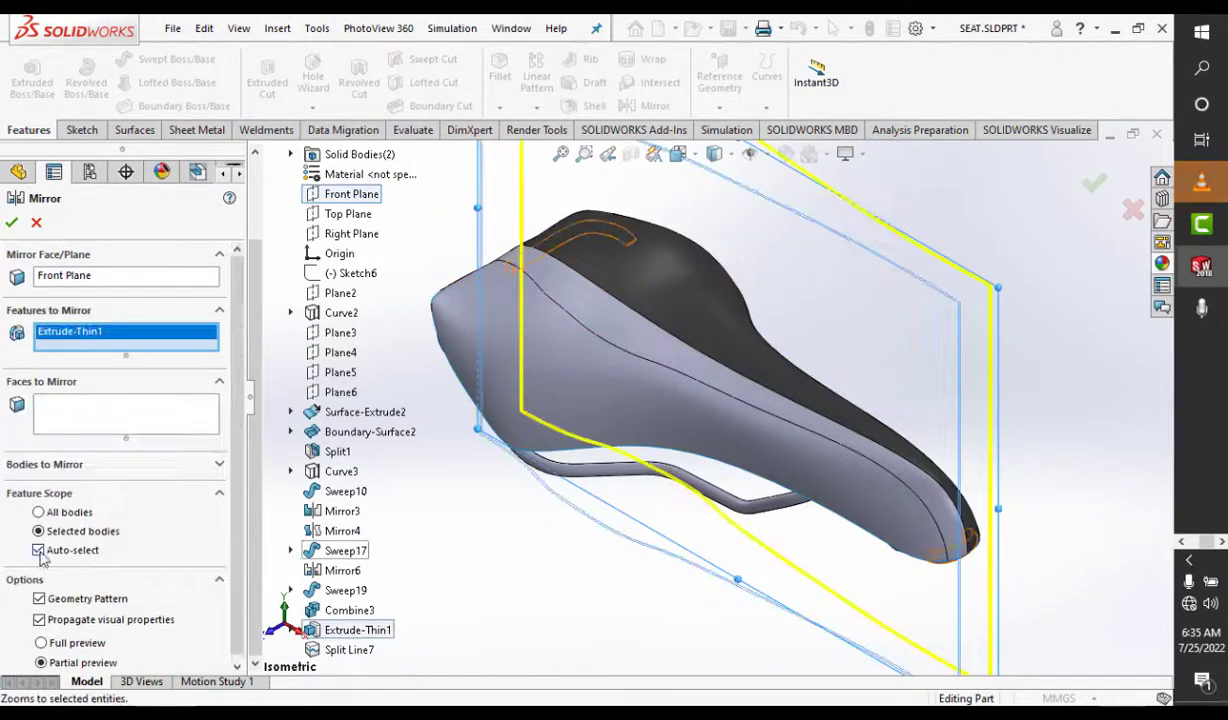
pyautogui.click(11, 223)
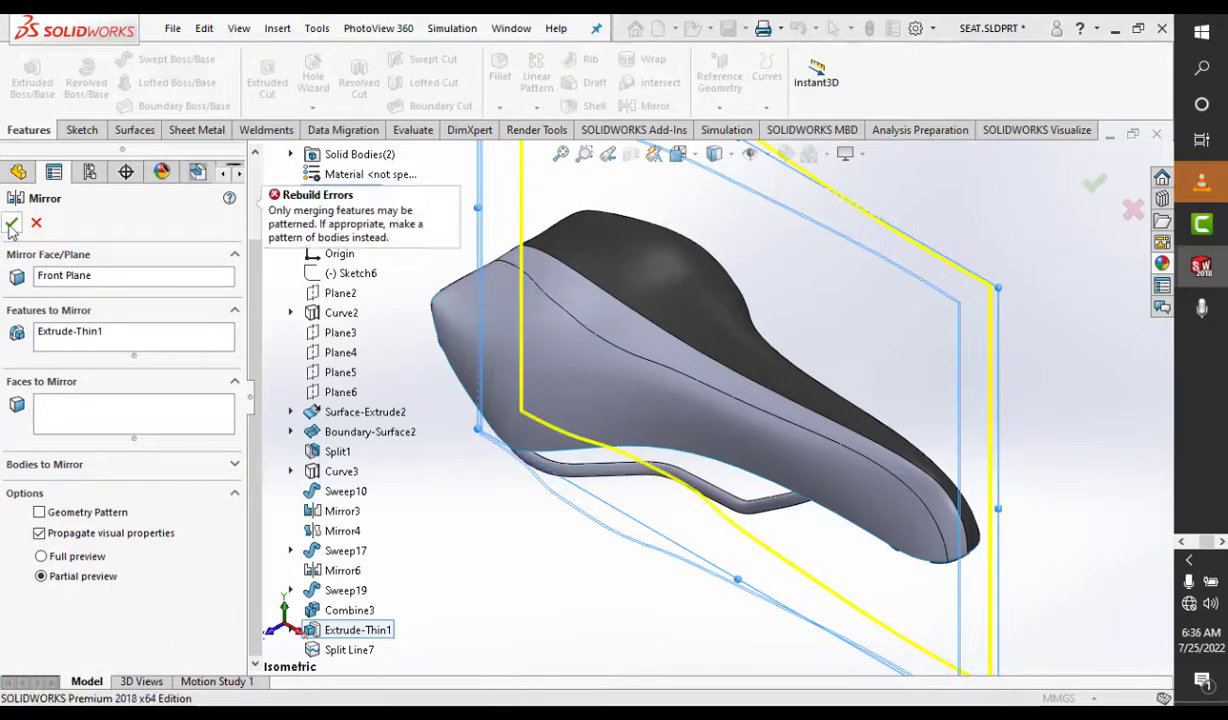
pyautogui.click(234, 464)
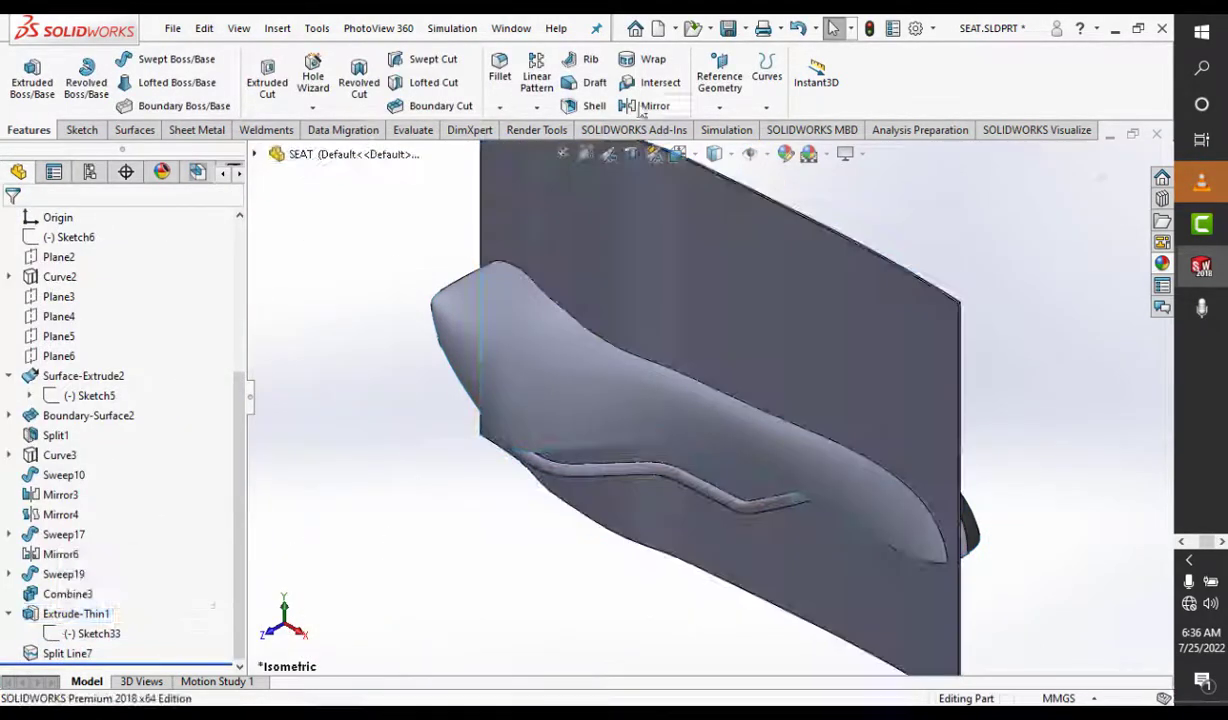
# Step: Split the seat with the second sheet as cutting tool, creating Split Line9 around the central stripe
pyautogui.click(342, 355)
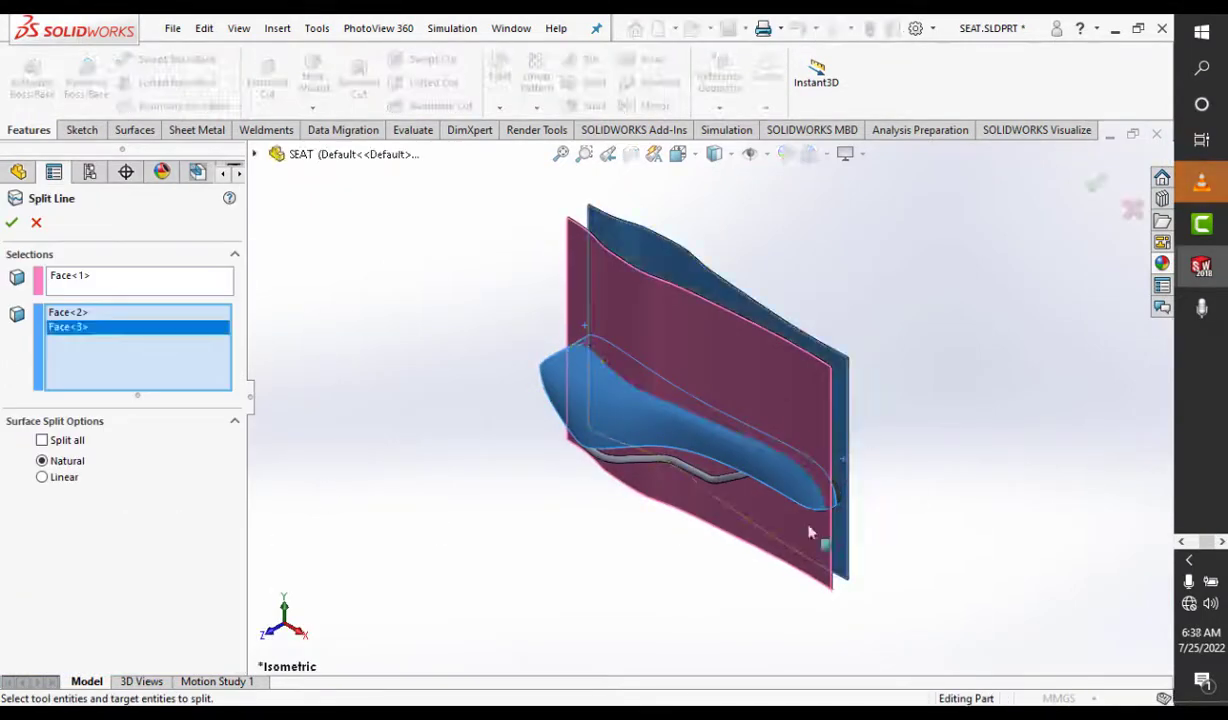
pyautogui.click(893, 131)
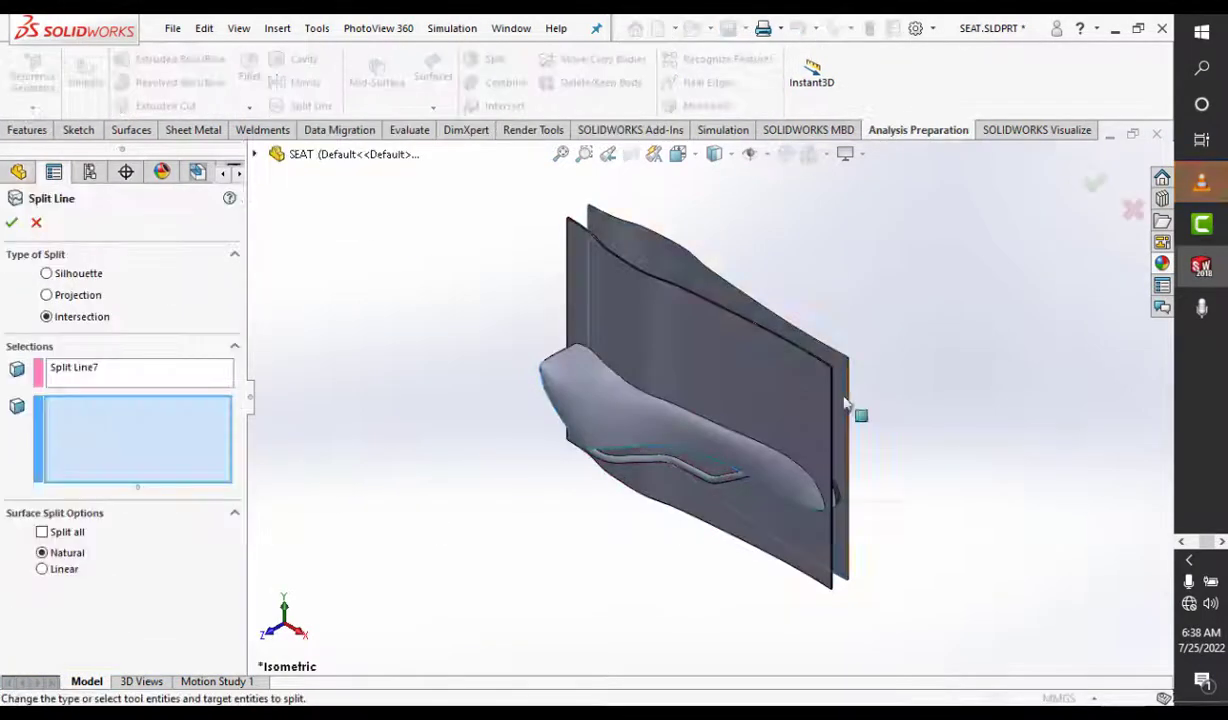
pyautogui.click(140, 372)
pyautogui.click(254, 154)
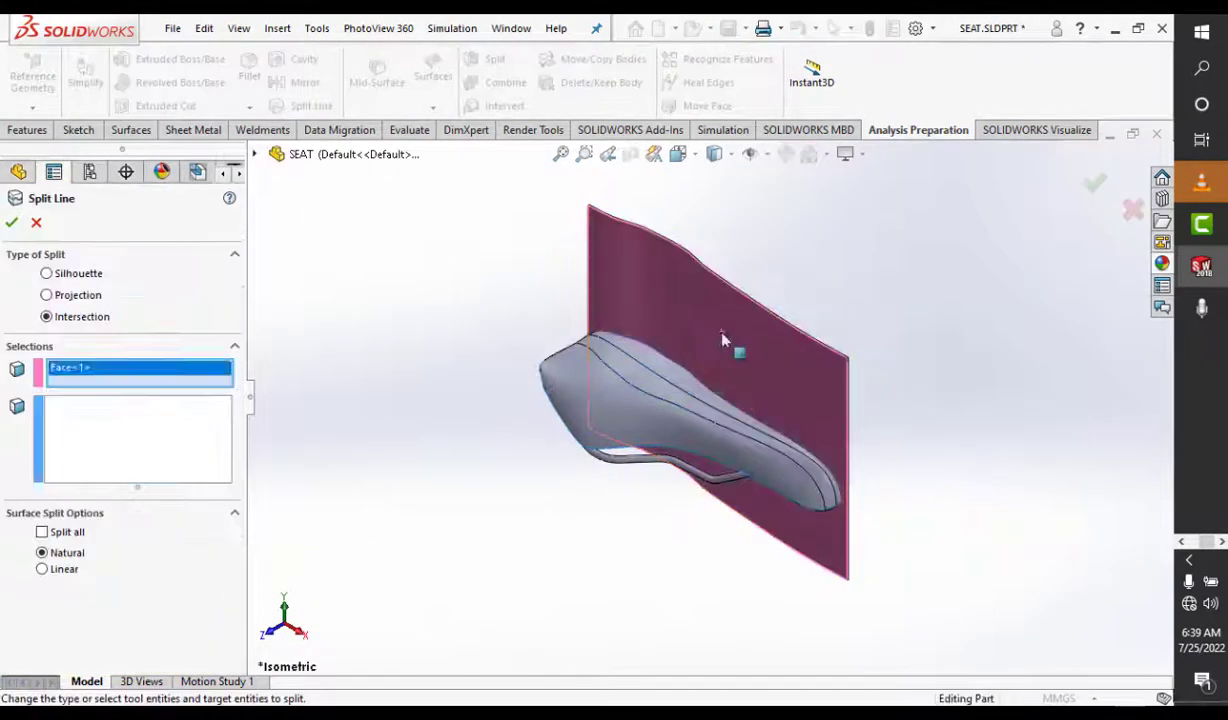
pyautogui.click(11, 222)
pyautogui.click(666, 408)
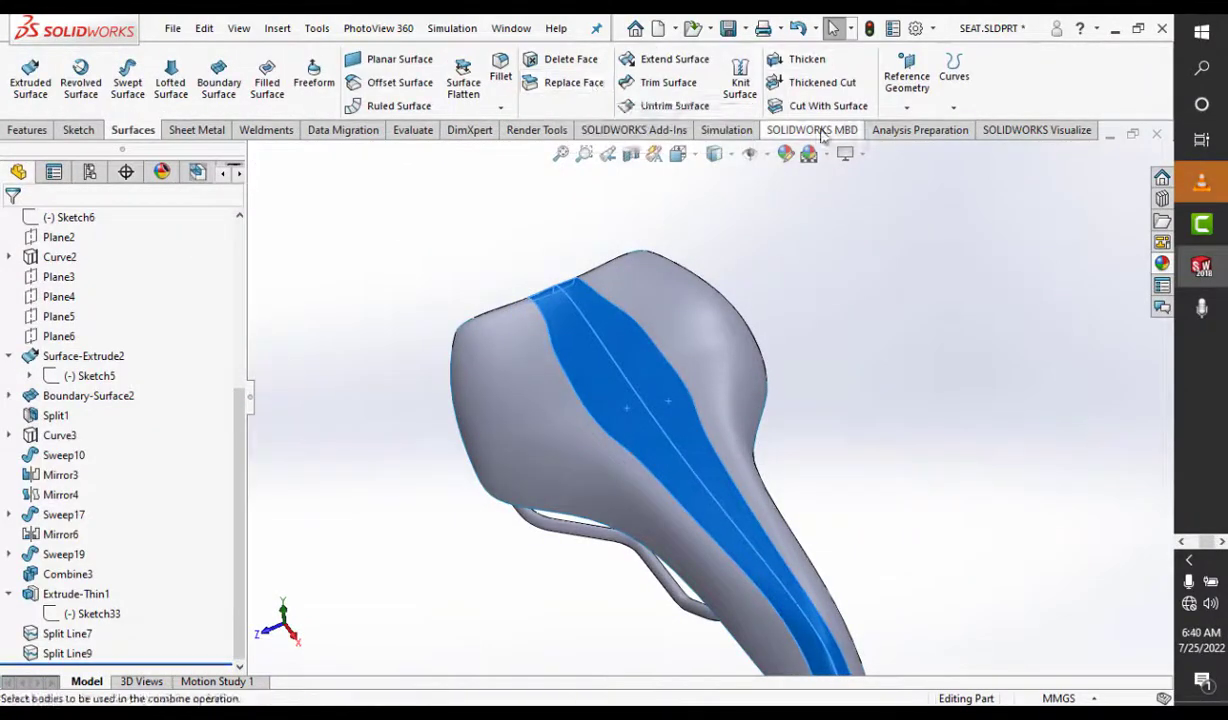
# Step: Knit both halves of the central stripe into a single surface
pyautogui.click(740, 82)
pyautogui.click(12, 212)
pyautogui.hotkey('ctrl', '7')
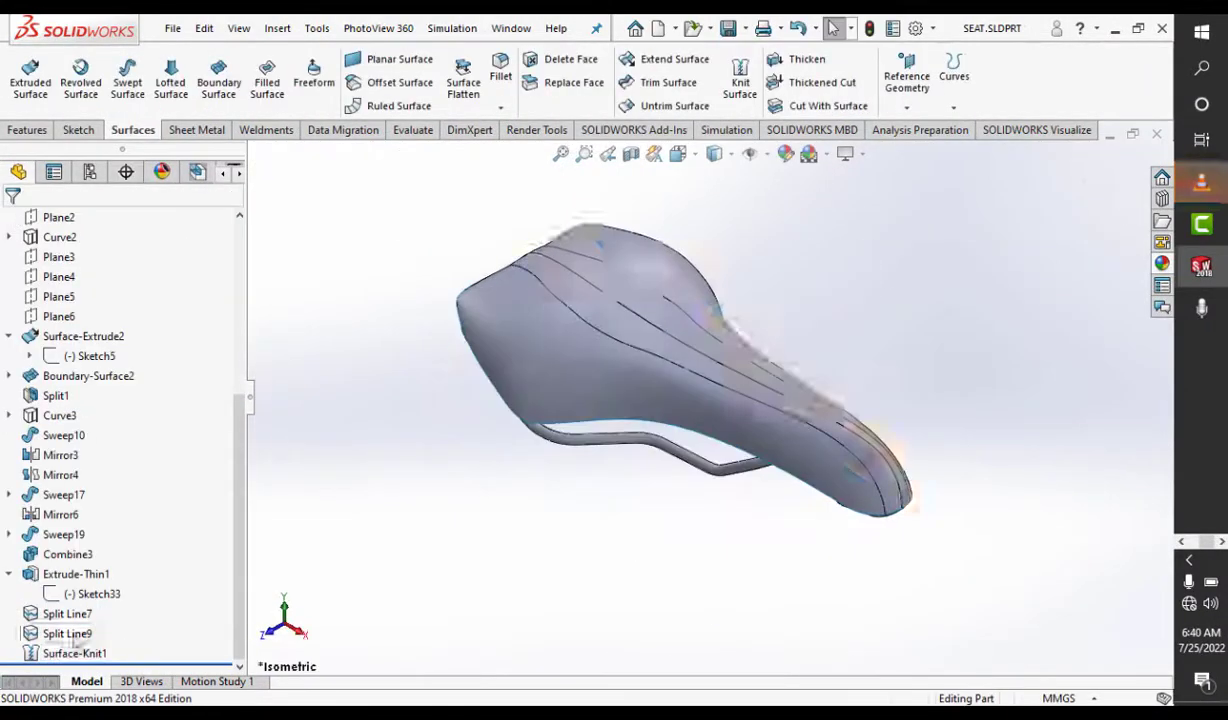
# Step: Apply matte rubber appearance to the knitted stripe surface Surface-Knit1
pyautogui.click(75, 653)
pyautogui.click(785, 153)
pyautogui.click(979, 262)
pyautogui.click(965, 425)
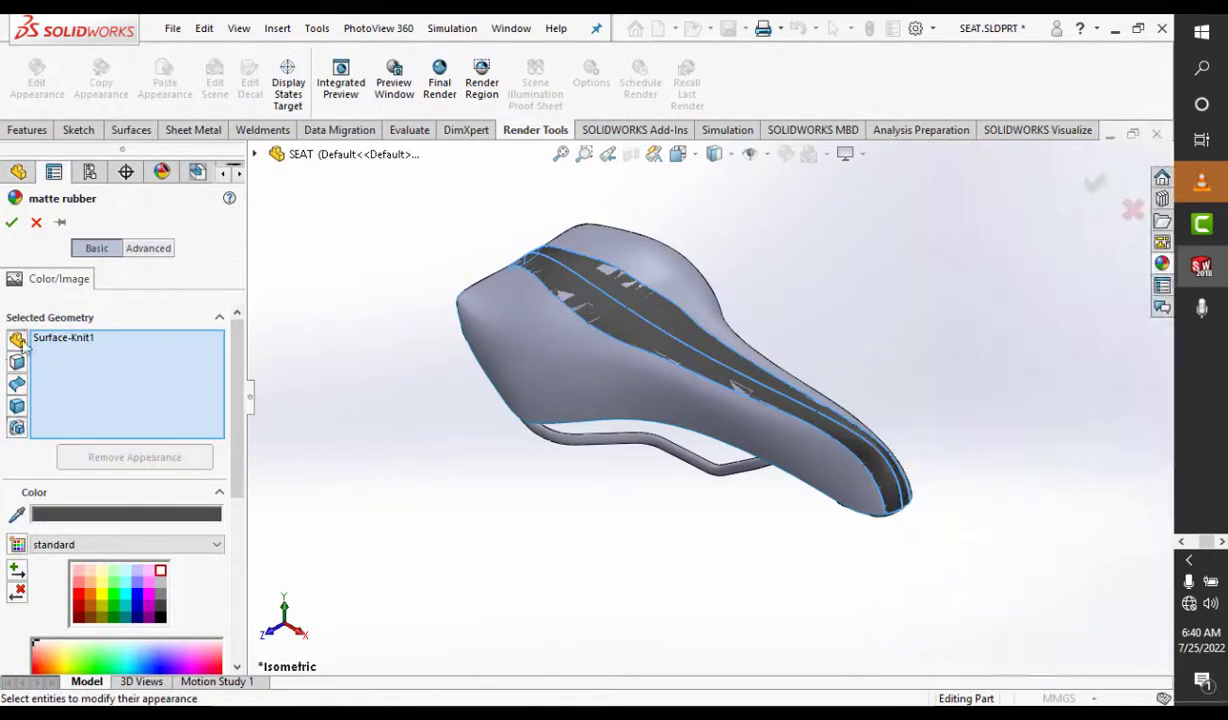
pyautogui.click(11, 222)
pyautogui.moveTo(334, 251)
pyautogui.mouseDown(button='middle')
pyautogui.moveTo(957, 279)
pyautogui.moveTo(540, 300)
pyautogui.moveTo(836, 318)
pyautogui.moveTo(923, 383)
pyautogui.mouseUp(button='middle')
# Step: Remove the blue colour from the seat's side panel face
pyautogui.click(540, 300)
pyautogui.hotkey('ctrl', '7')
pyautogui.click(690, 350)
pyautogui.click(747, 291)
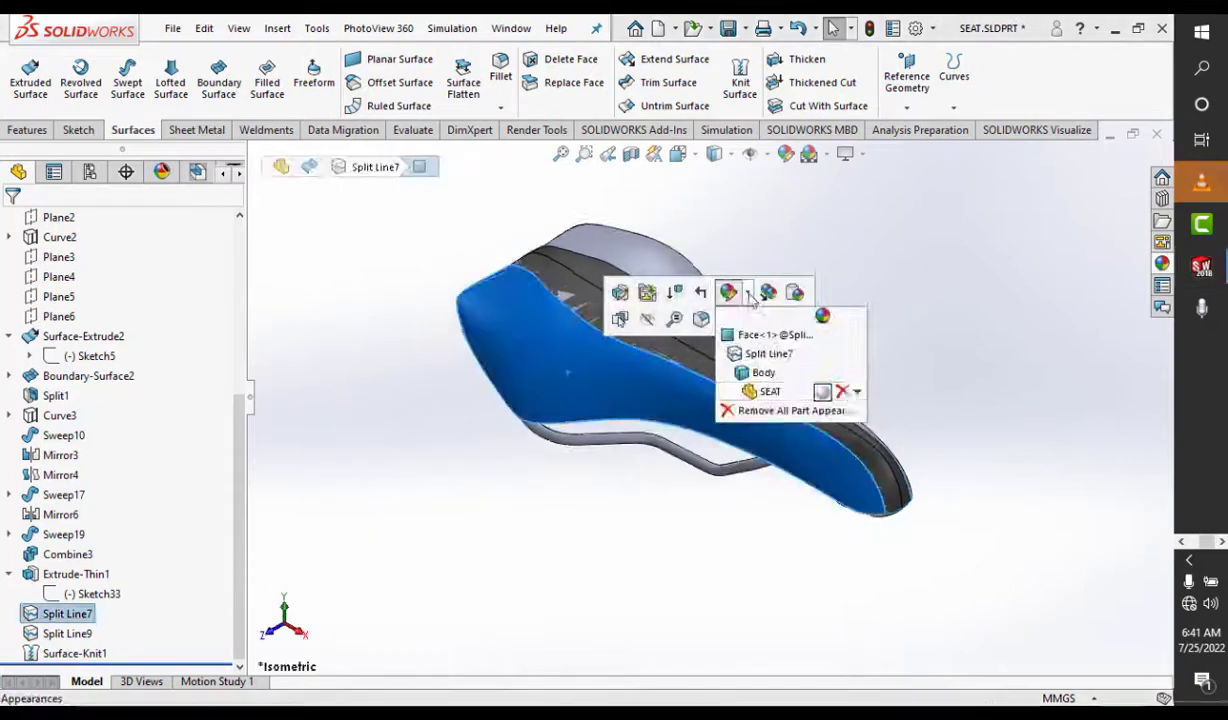
pyautogui.click(856, 392)
# Step: Apply white high gloss plastic to the side panels
pyautogui.click(921, 428)
pyautogui.click(1162, 263)
pyautogui.click(973, 206)
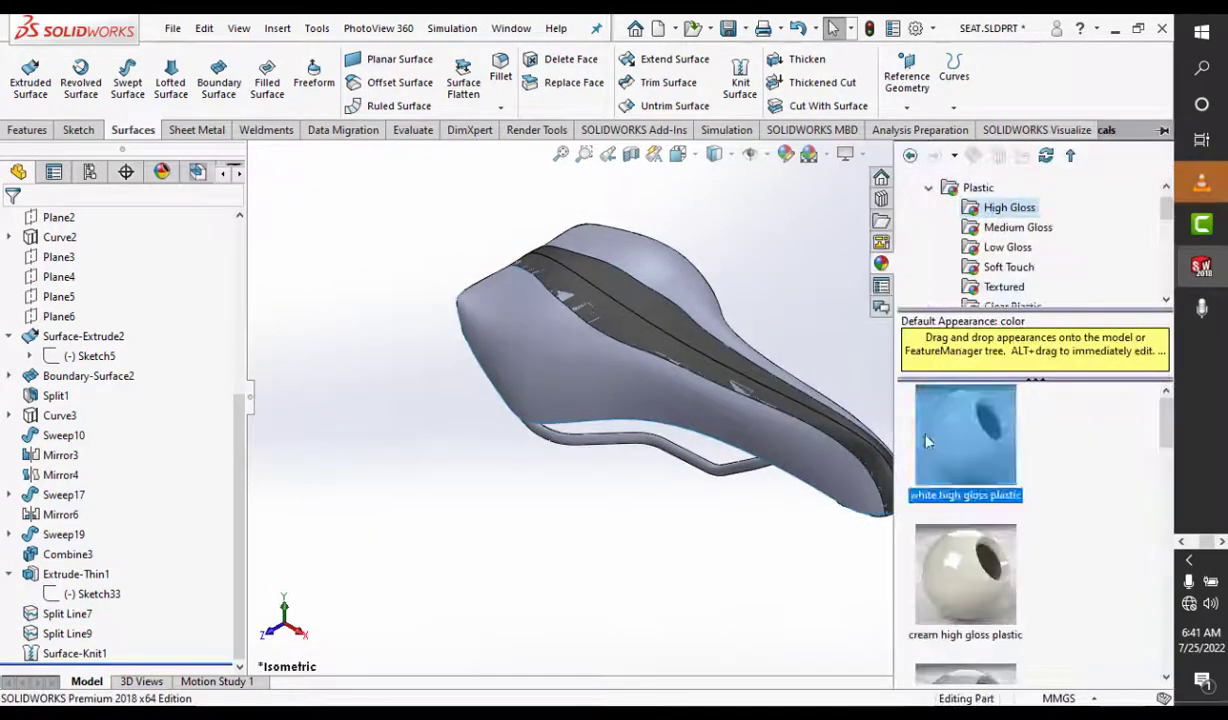
pyautogui.click(716, 270)
pyautogui.moveTo(716, 270)
pyautogui.mouseDown(button='middle')
pyautogui.moveTo(871, 304)
pyautogui.moveTo(433, 310)
pyautogui.mouseUp(button='middle')
# Step: Reapply matte rubber to the central stripe and view the finished seat
pyautogui.hotkey('ctrl', '7')
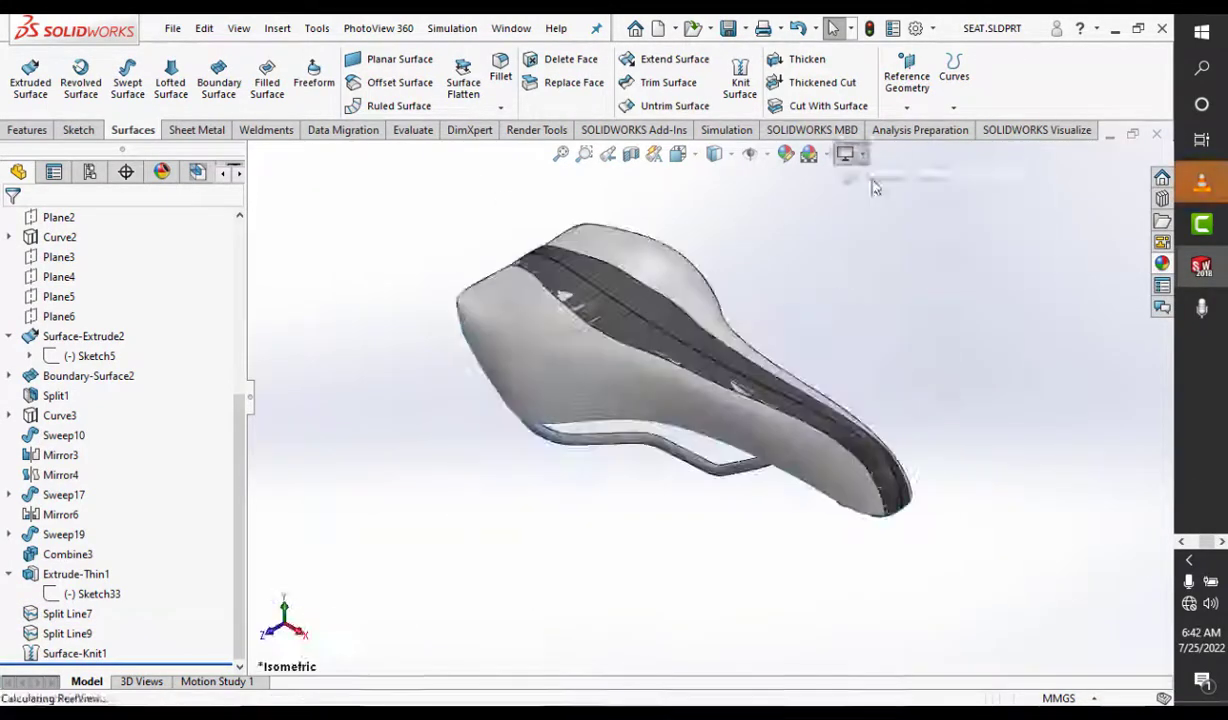
pyautogui.click(598, 350)
pyautogui.click(1162, 263)
pyautogui.click(957, 260)
pyautogui.click(951, 439)
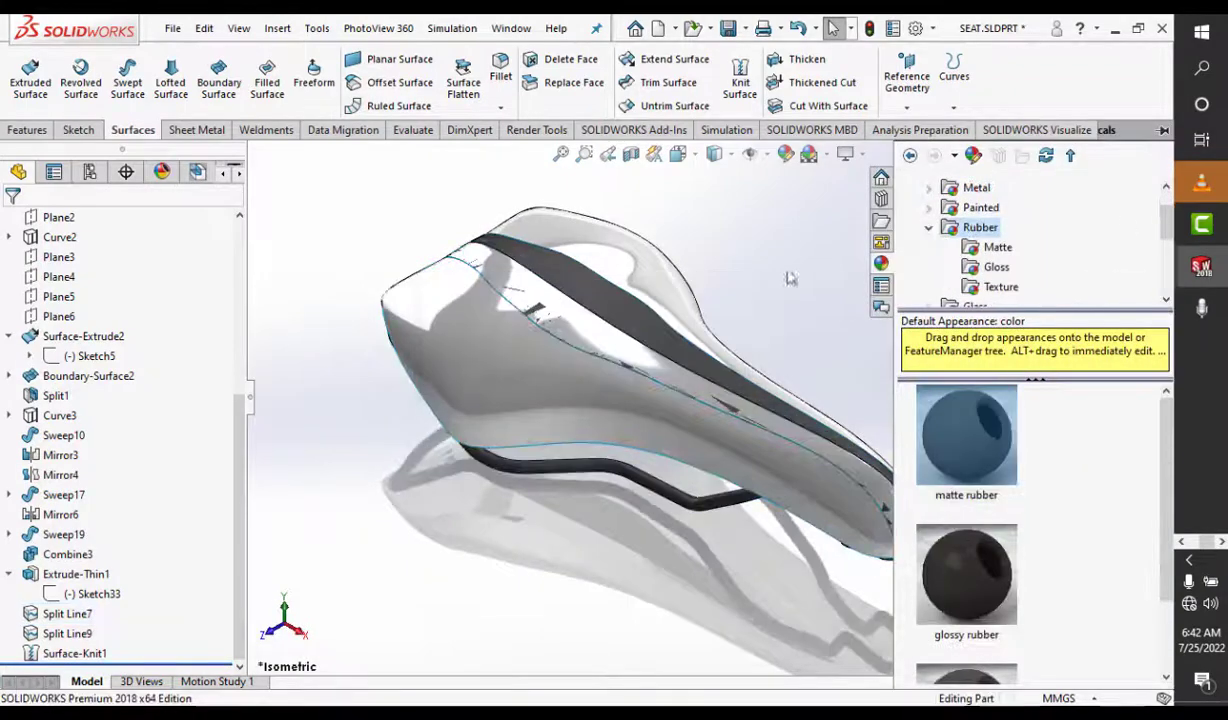
pyautogui.click(159, 606)
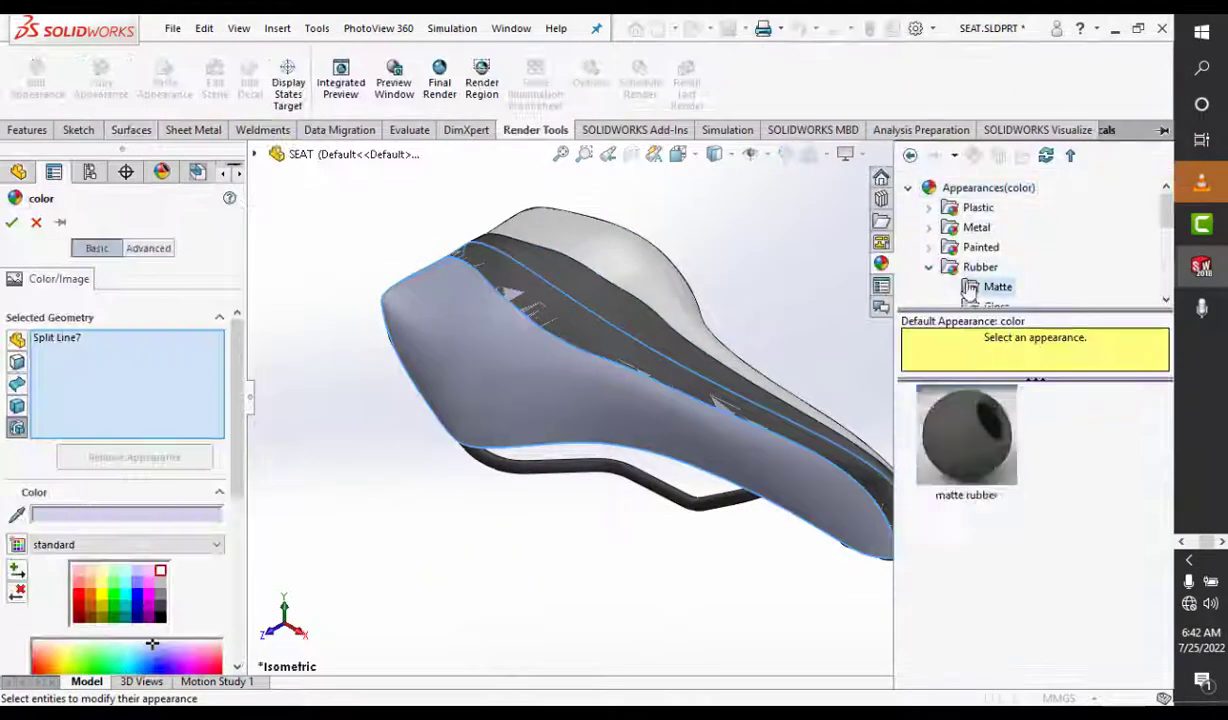
pyautogui.click(1162, 263)
pyautogui.moveTo(966, 440); pyautogui.dragTo(663, 372)
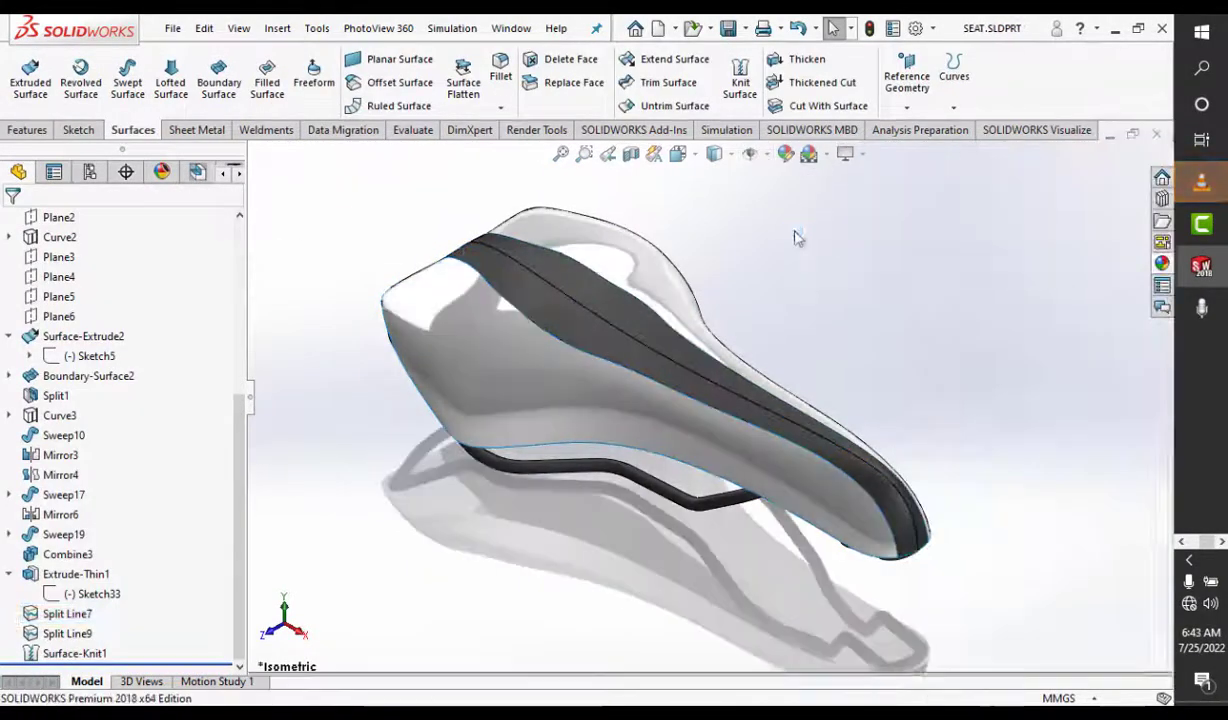
pyautogui.moveTo(795, 235); pyautogui.dragTo(1183, 550, button='middle')
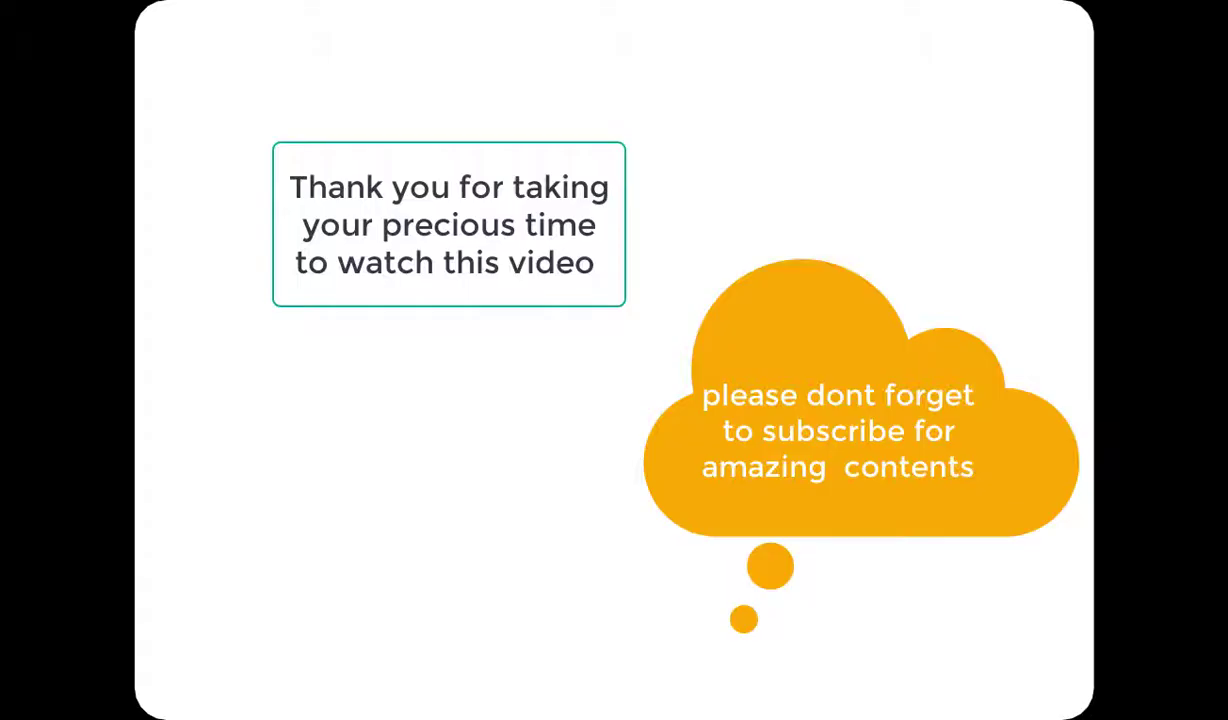